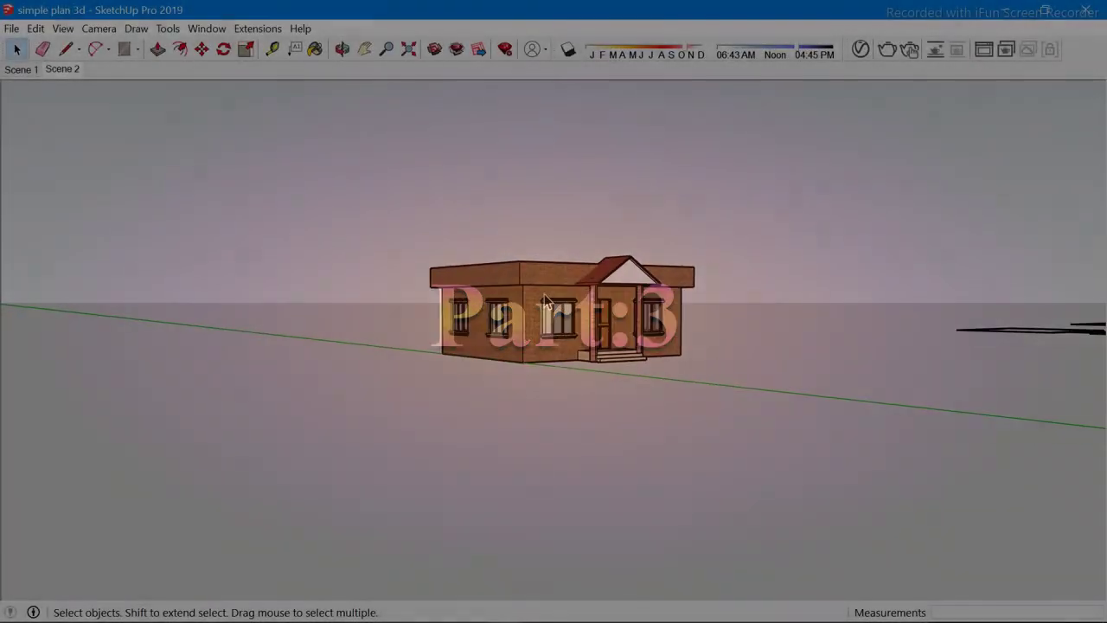
# Select the whole house model from a high aerial view, then swing to a lower front angle
pyautogui.moveTo(544, 298); pyautogui.dragTo(502, 476, button='middle')
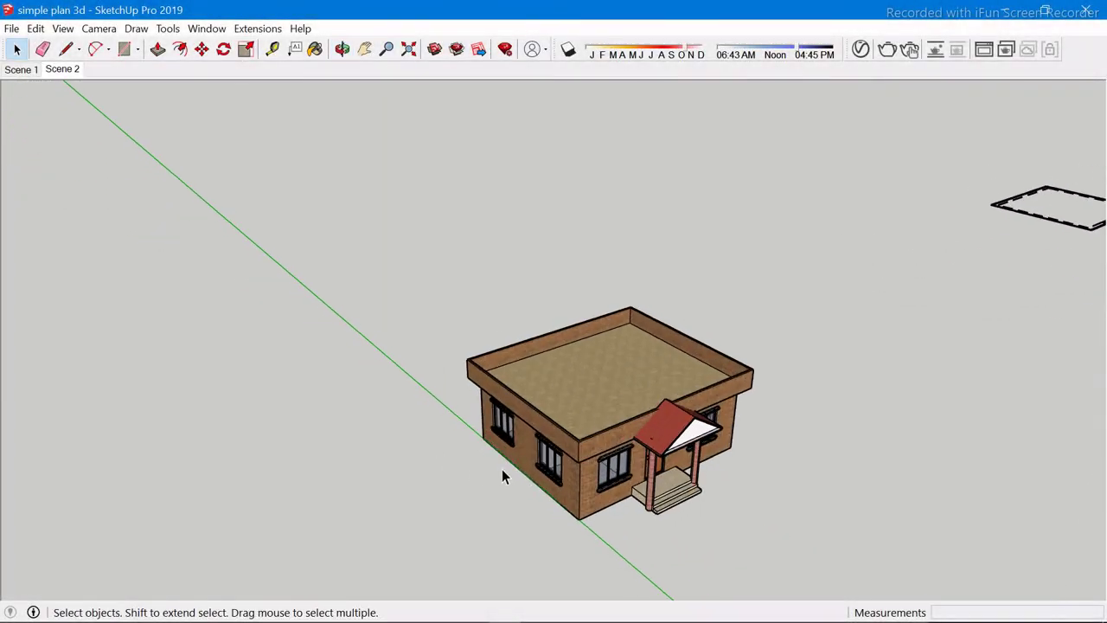
pyautogui.scroll(3, 502, 476)
pyautogui.scroll(3, 556, 443)
pyautogui.click(681, 468)
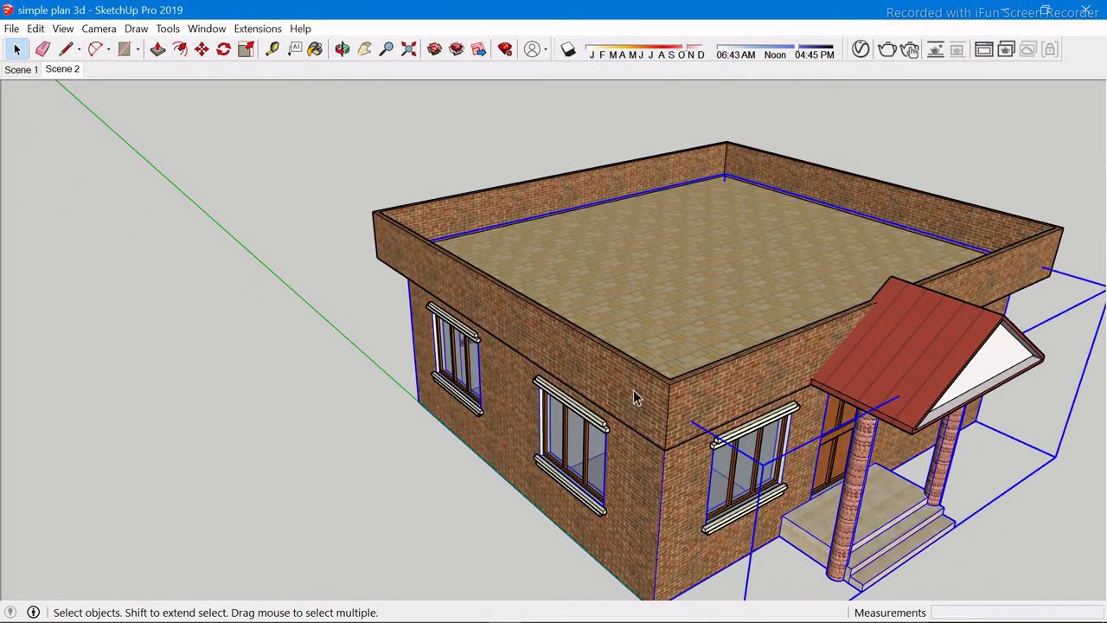
pyautogui.scroll(-5, 681, 468)
pyautogui.moveTo(606, 389); pyautogui.dragTo(523, 430, button='middle')
pyautogui.scroll(2, 451, 389)
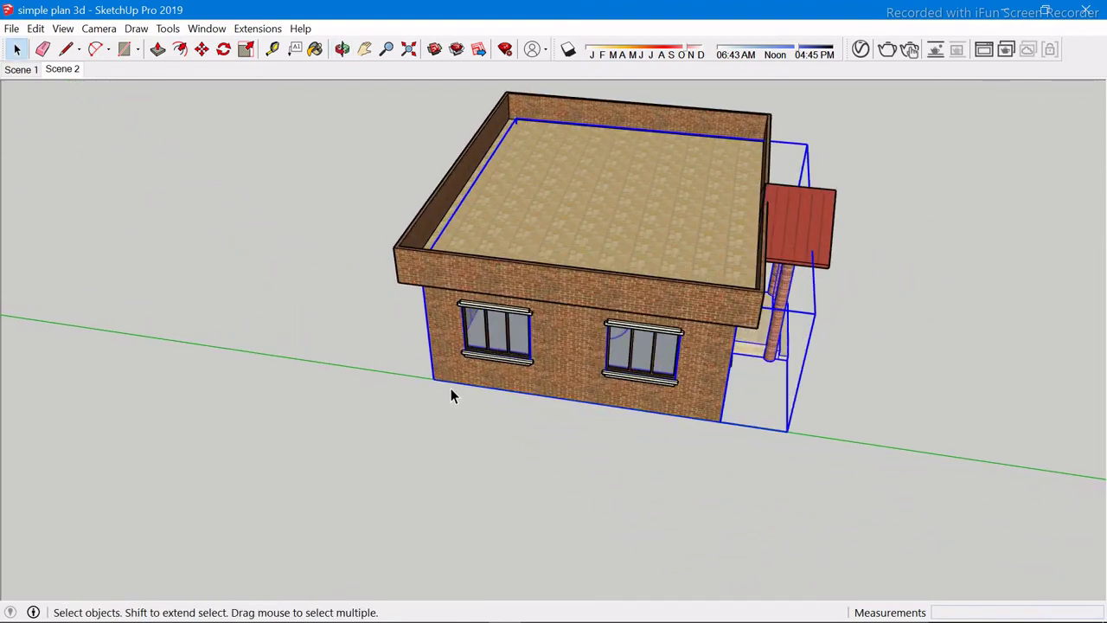
pyautogui.scroll(1, 450, 388)
# Start a ground line at the wall's bottom corner, then cancel it after orbiting around the house
pyautogui.press('l')
pyautogui.scroll(2, 410, 387)
pyautogui.scroll(1, 415, 381)
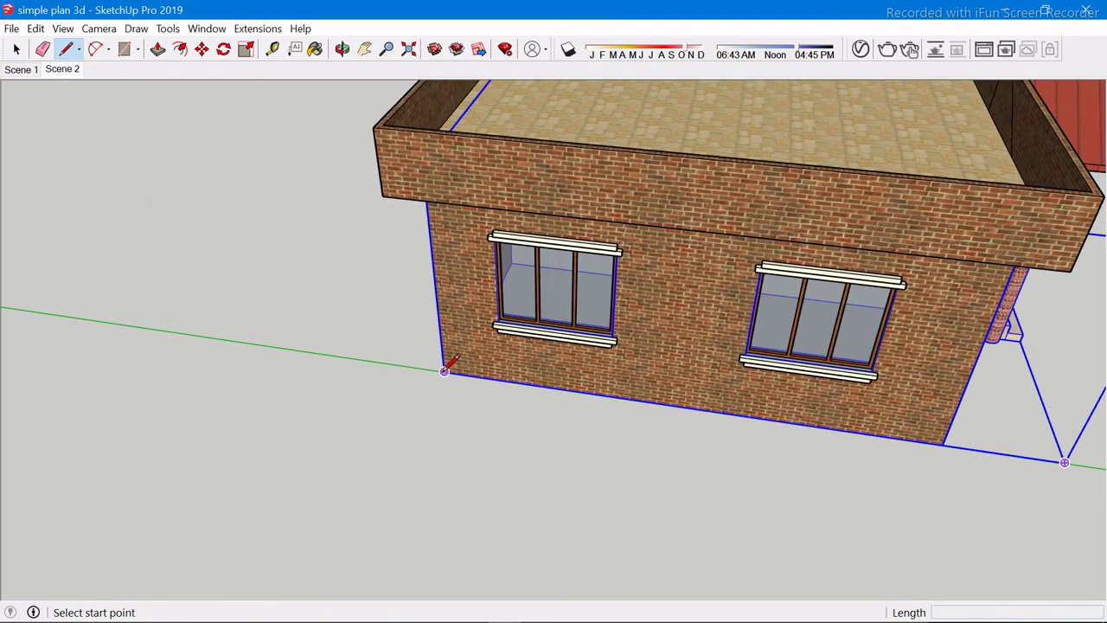
pyautogui.click(444, 371)
pyautogui.scroll(-1, 435, 367)
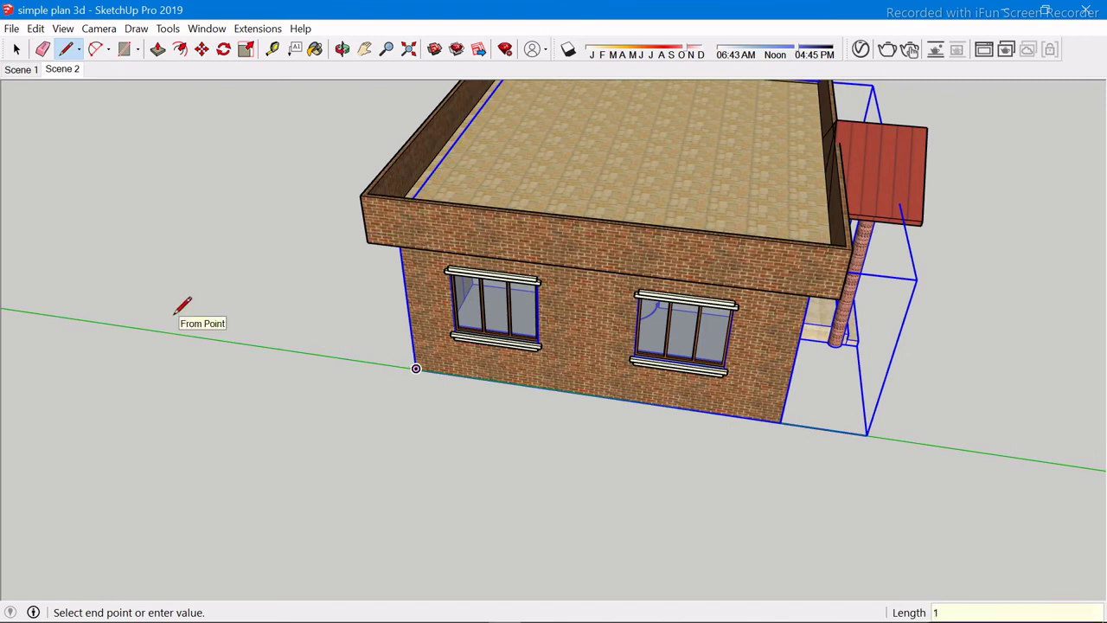
pyautogui.scroll(-2, 228, 308)
pyautogui.scroll(-2, 332, 421)
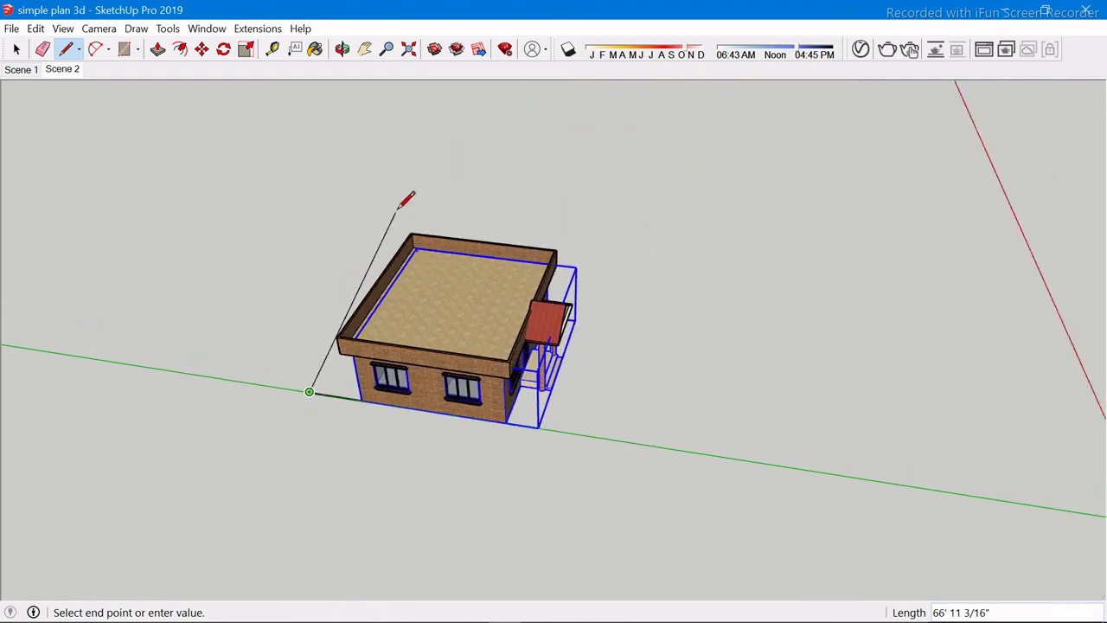
pyautogui.moveTo(404, 198)
pyautogui.mouseDown(button='middle')
pyautogui.moveTo(47, 250)
pyautogui.moveTo(533, 323)
pyautogui.mouseUp(button='middle')
pyautogui.moveTo(787, 262)
pyautogui.mouseDown(button='middle')
pyautogui.moveTo(531, 259)
pyautogui.moveTo(203, 230)
pyautogui.mouseUp(button='middle')
pyautogui.scroll(2, 712, 406)
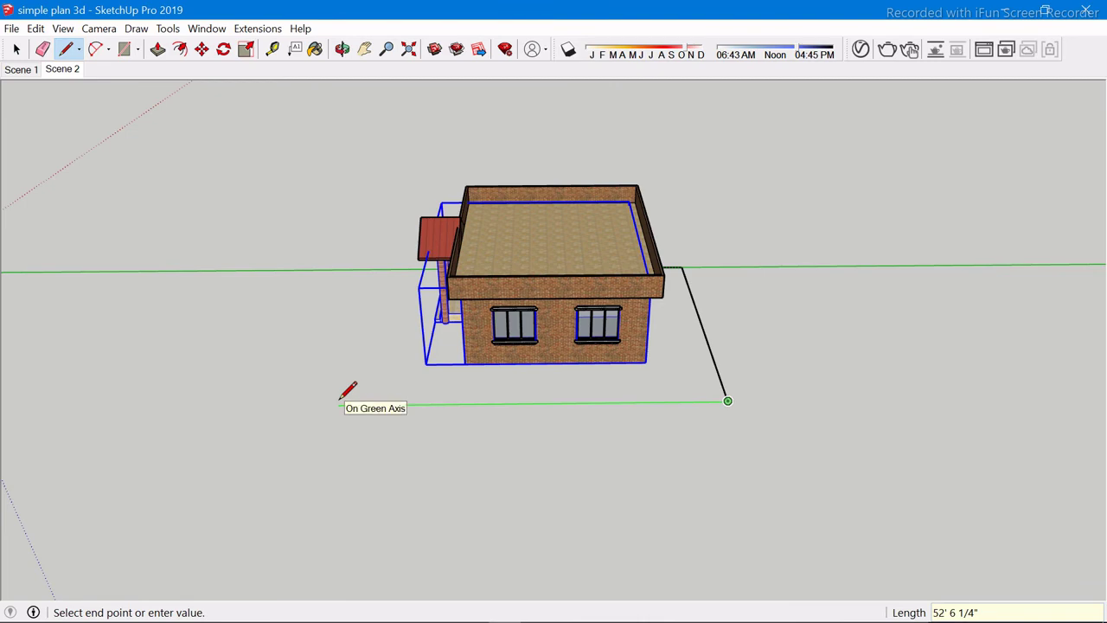
pyautogui.scroll(1, 485, 370)
pyautogui.moveTo(470, 323)
pyautogui.mouseDown(button='middle')
pyautogui.moveTo(453, 420)
pyautogui.moveTo(697, 433)
pyautogui.moveTo(865, 477)
pyautogui.moveTo(969, 460)
pyautogui.moveTo(1002, 434)
pyautogui.mouseUp(button='middle')
pyautogui.scroll(-2, 783, 457)
pyautogui.scroll(4, 450, 260)
pyautogui.press('Escape')
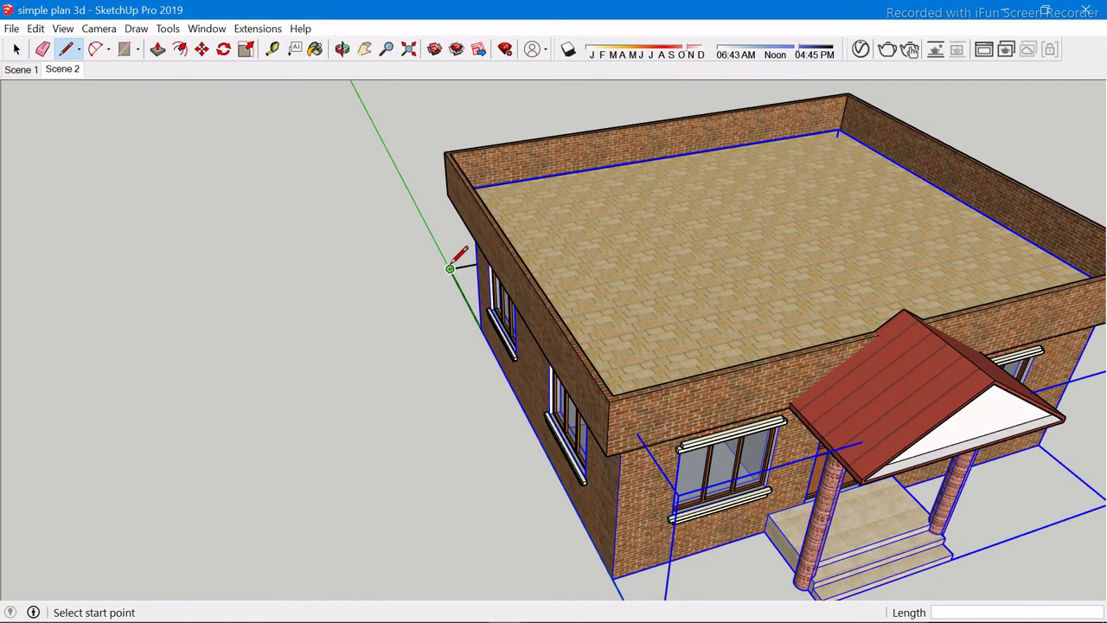
# Draw a boundary line from a wall corner out to the plot's corner point
pyautogui.click(450, 268)
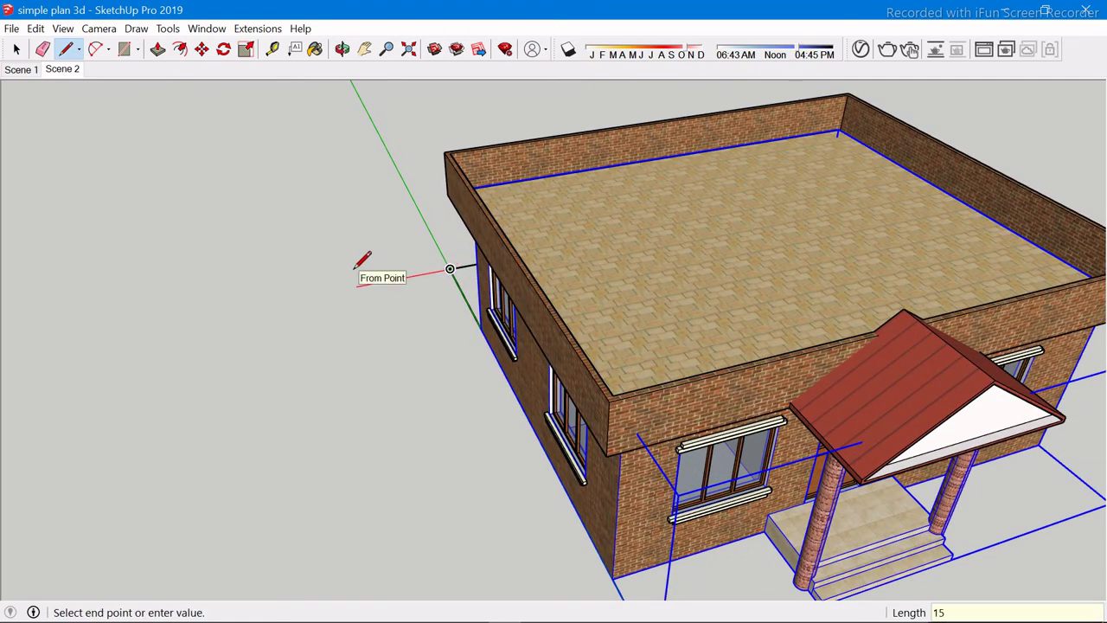
pyautogui.scroll(-3, 393, 329)
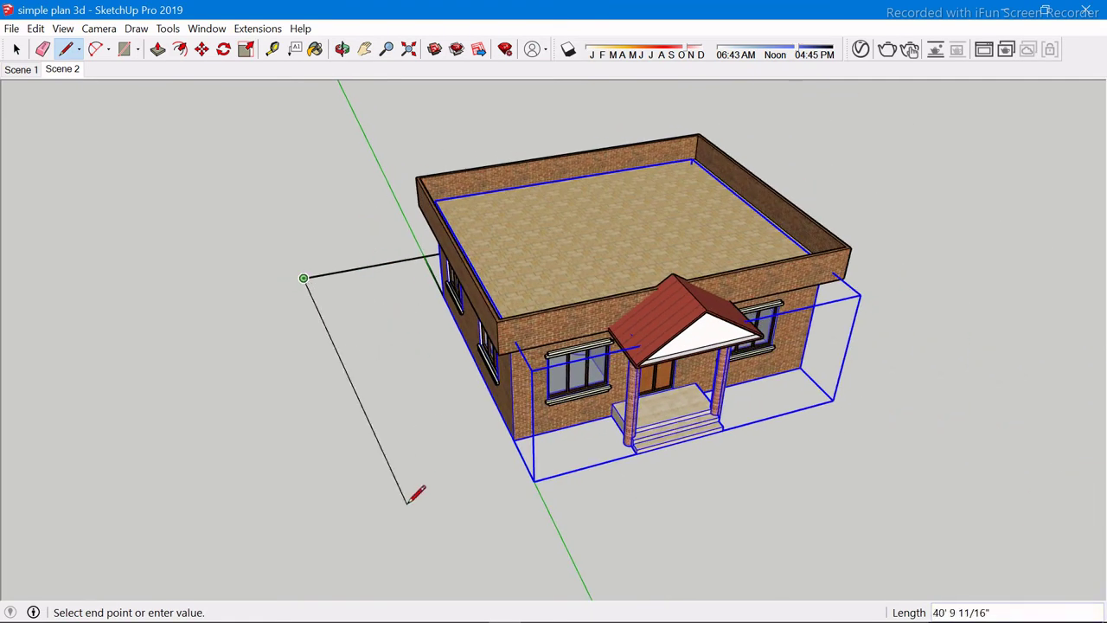
pyautogui.scroll(-1, 418, 519)
pyautogui.scroll(-2, 416, 433)
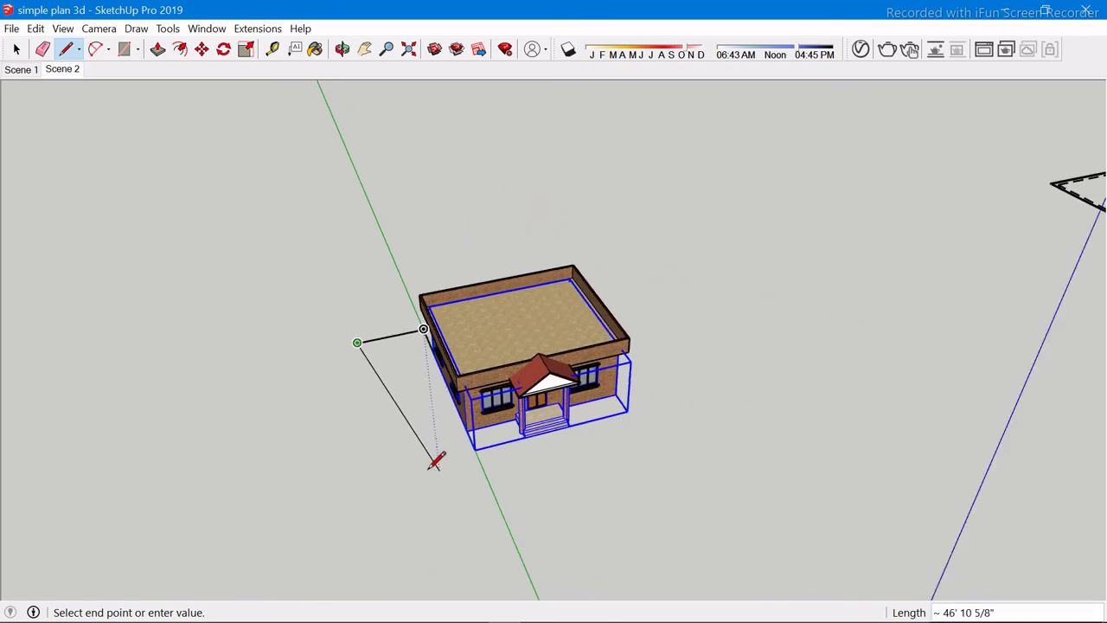
pyautogui.scroll(2, 433, 454)
pyautogui.moveTo(425, 442); pyautogui.dragTo(424, 435, button='middle')
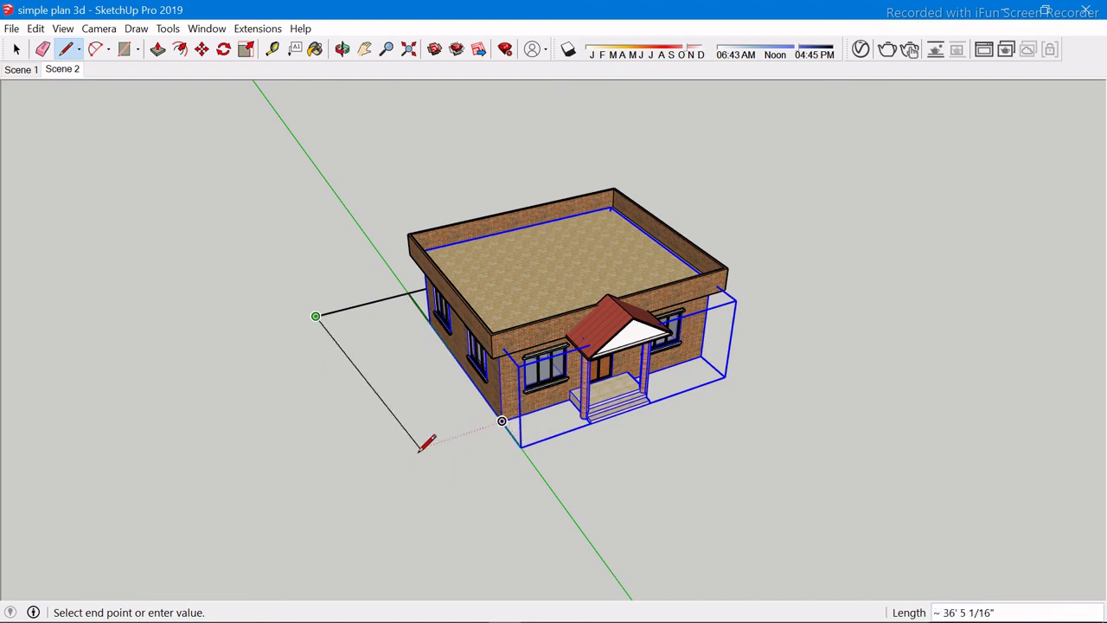
pyautogui.click(391, 456)
pyautogui.scroll(-2, 394, 454)
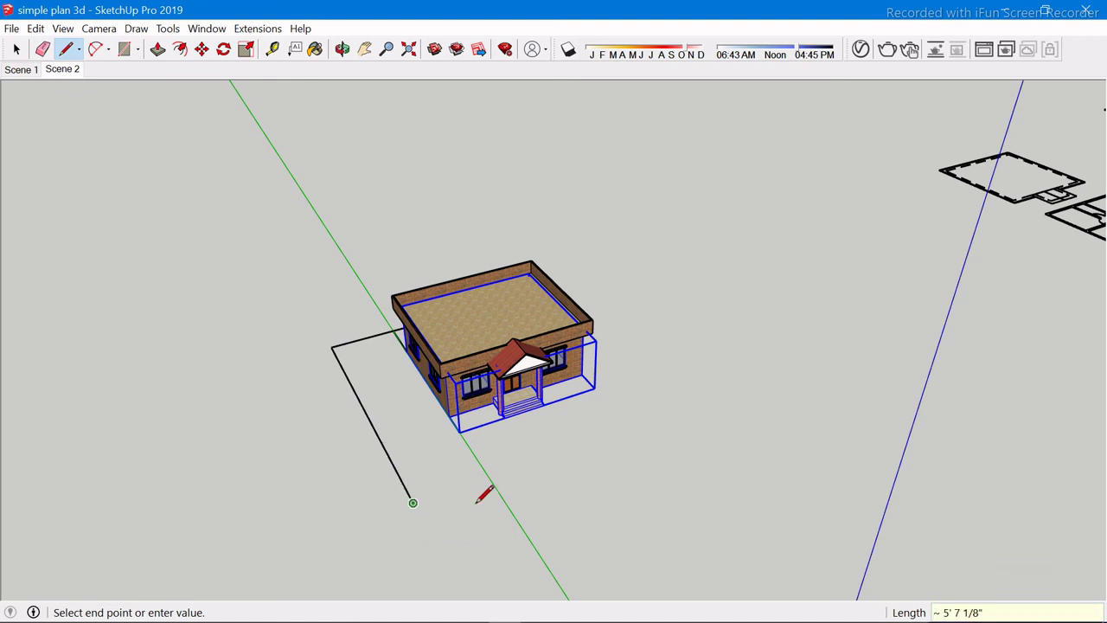
pyautogui.press('Escape')
pyautogui.moveTo(485, 493); pyautogui.dragTo(469, 470, button='middle')
# Draw the ground rectangle corner to corner around the house with the Rectangle tool
pyautogui.press('r')
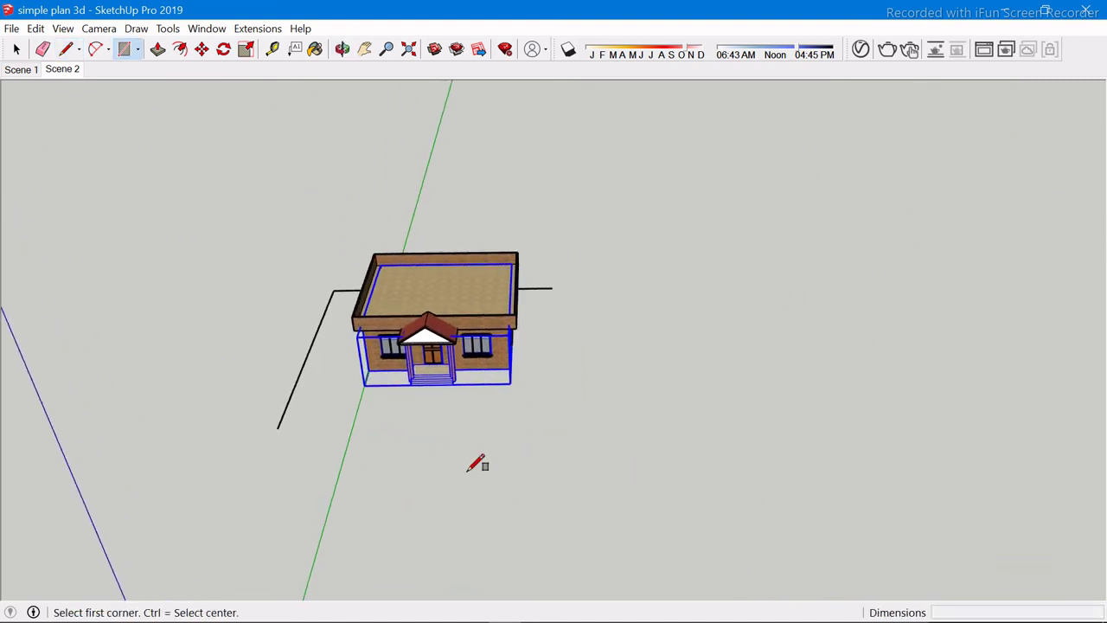
pyautogui.click(276, 428)
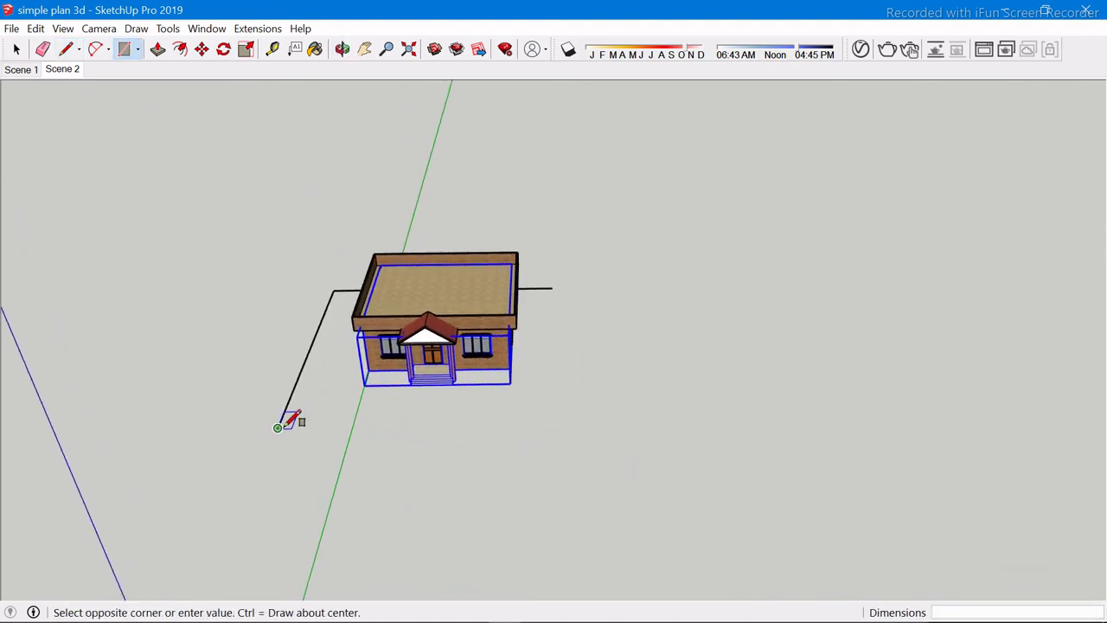
pyautogui.click(555, 288)
pyautogui.press('space')
pyautogui.moveTo(555, 288)
pyautogui.mouseDown(button='middle')
pyautogui.moveTo(728, 313)
pyautogui.moveTo(426, 390)
pyautogui.moveTo(471, 353)
pyautogui.moveTo(491, 428)
pyautogui.mouseUp(button='middle')
pyautogui.scroll(5, 727, 313)
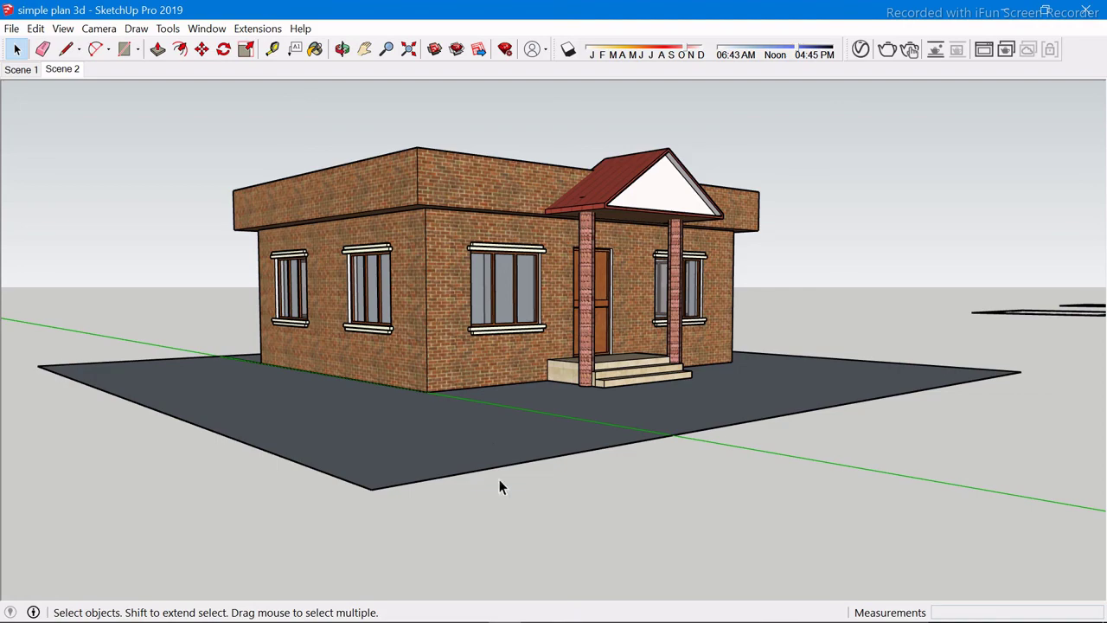
pyautogui.scroll(2, 527, 426)
pyautogui.scroll(-2, 537, 386)
pyautogui.scroll(-1, 537, 346)
# Orbit over the roof and back to inspect the ground plot around the house
pyautogui.moveTo(537, 288)
pyautogui.mouseDown(button='middle')
pyautogui.moveTo(373, 530)
pyautogui.moveTo(259, 450)
pyautogui.mouseUp(button='middle')
pyautogui.press('e')
pyautogui.scroll(-10, 268, 372)
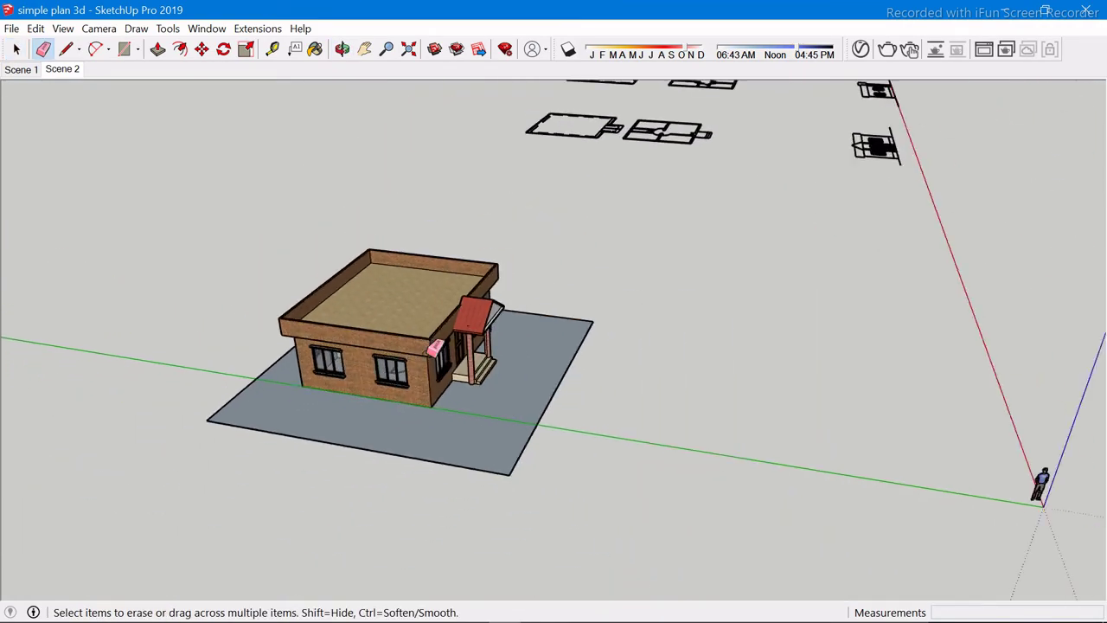
pyautogui.press('space')
pyautogui.moveTo(554, 415); pyautogui.dragTo(702, 432, button='middle')
pyautogui.scroll(-3, 606, 429)
pyautogui.scroll(3, 381, 335)
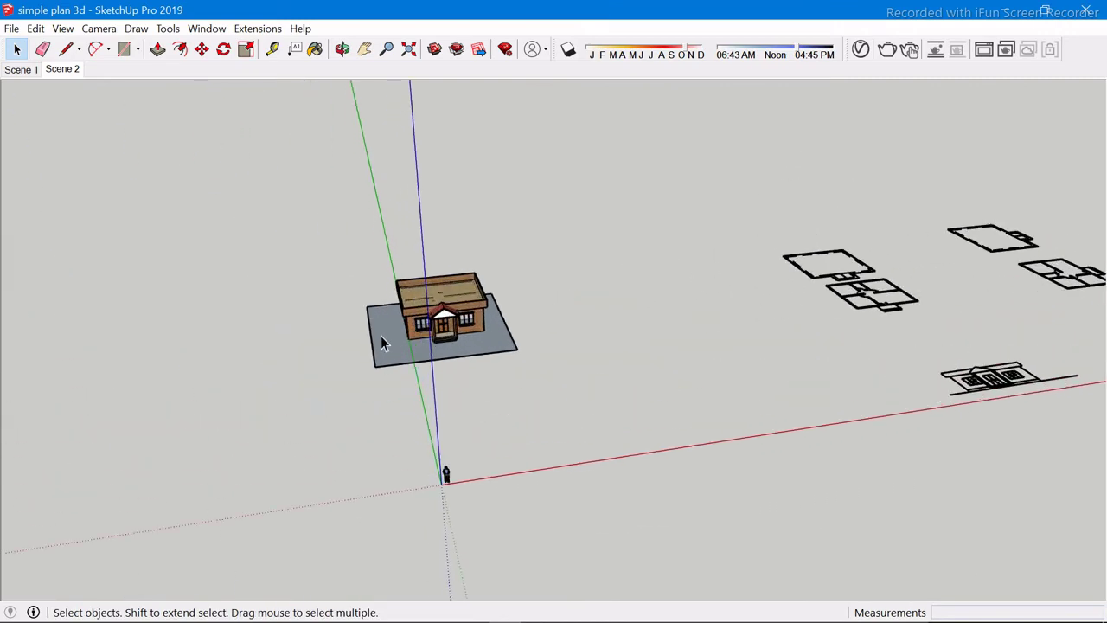
pyautogui.scroll(2, 384, 335)
pyautogui.moveTo(383, 335); pyautogui.dragTo(835, 441, button='middle')
pyautogui.scroll(2, 480, 345)
pyautogui.scroll(2, 480, 345)
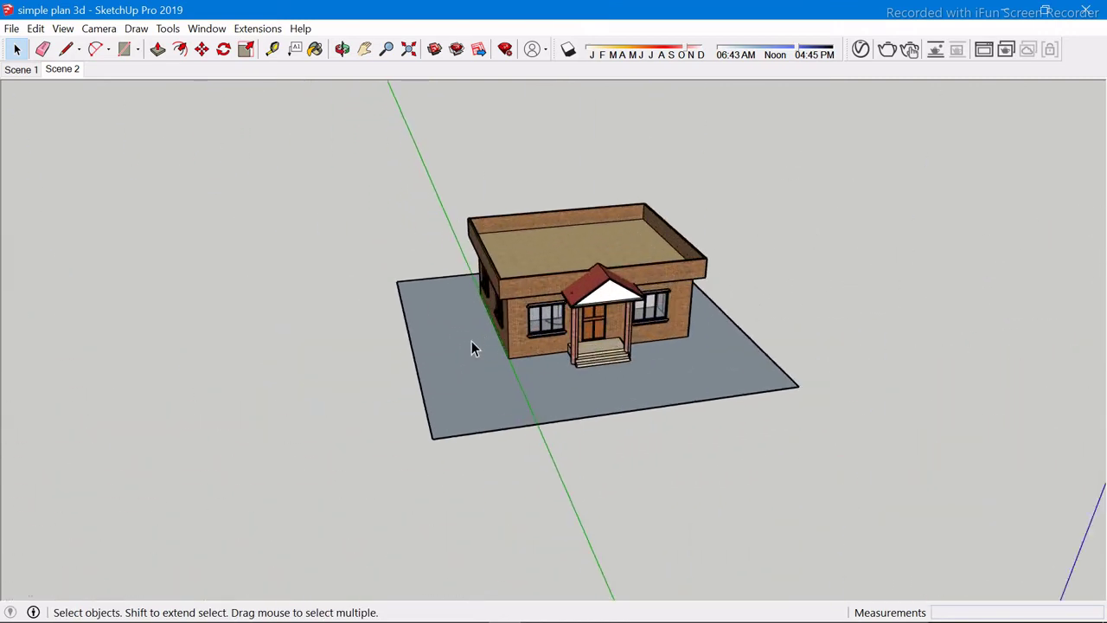
pyautogui.scroll(2, 484, 363)
pyautogui.scroll(2, 697, 403)
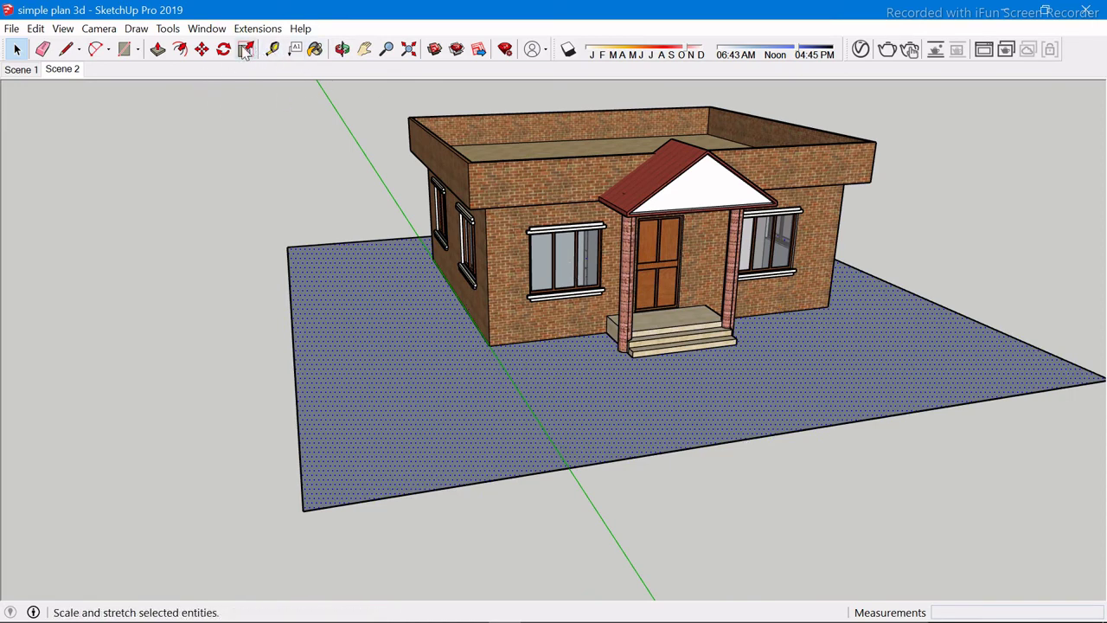
# Offset the ground face's edge inward to create a narrow border strip
pyautogui.click(180, 49)
pyautogui.click(535, 459)
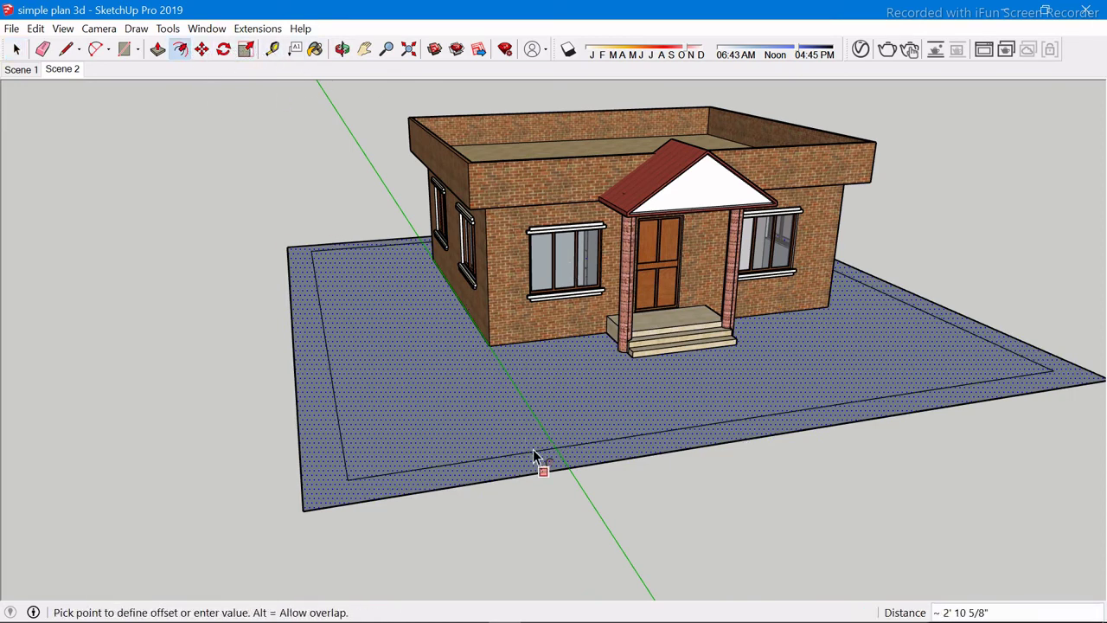
pyautogui.press('Escape')
pyautogui.scroll(-4, 545, 450)
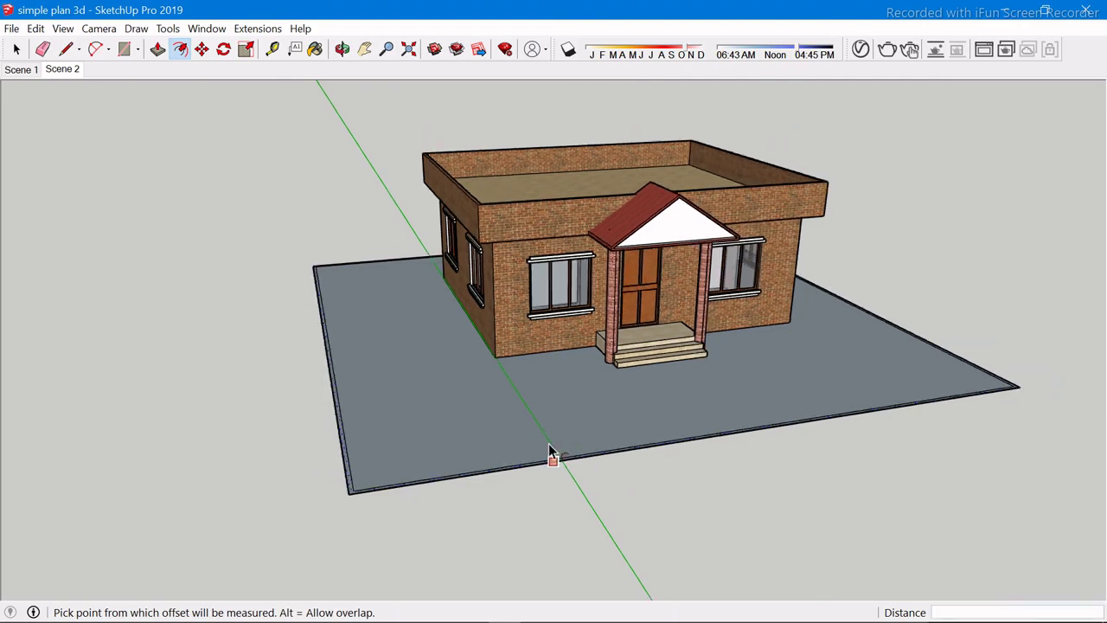
pyautogui.press('space')
pyautogui.scroll(6, 804, 419)
pyautogui.scroll(3, 827, 411)
pyautogui.scroll(2, 848, 401)
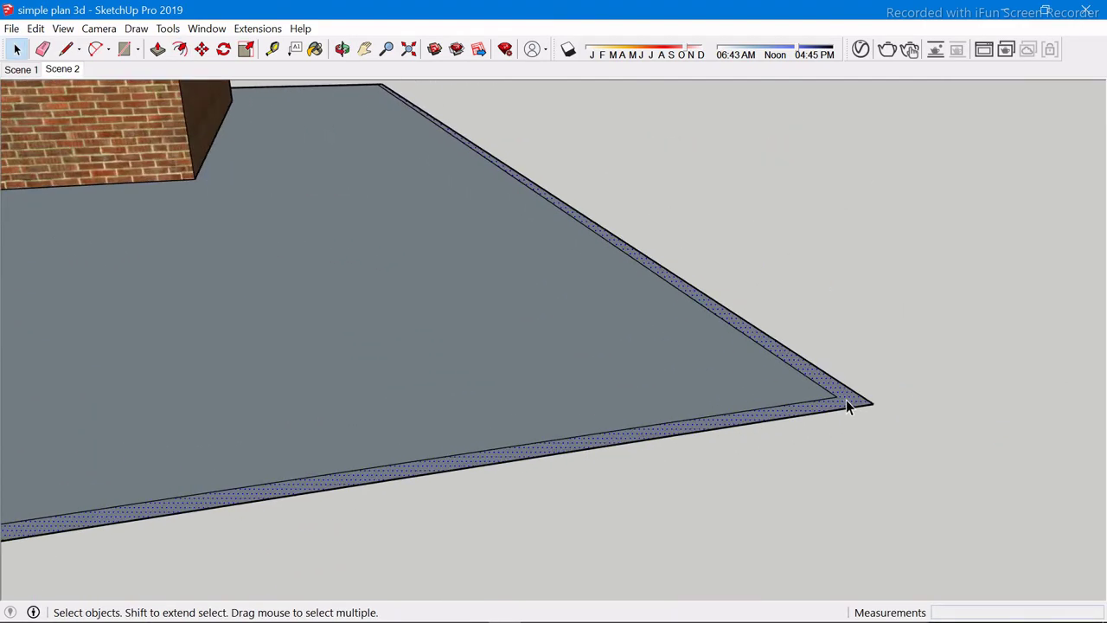
# Group the border strip, open the group for editing, and bring up the materials library
pyautogui.doubleClick(848, 401)
pyautogui.rightClick(848, 401)
pyautogui.click(899, 245)
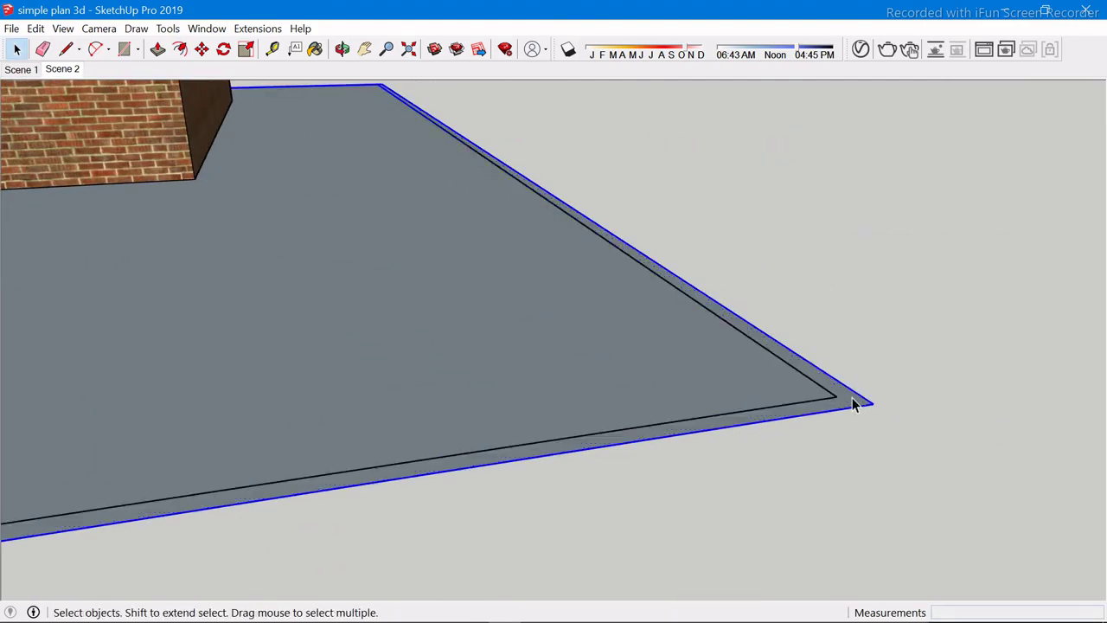
pyautogui.doubleClick(852, 397)
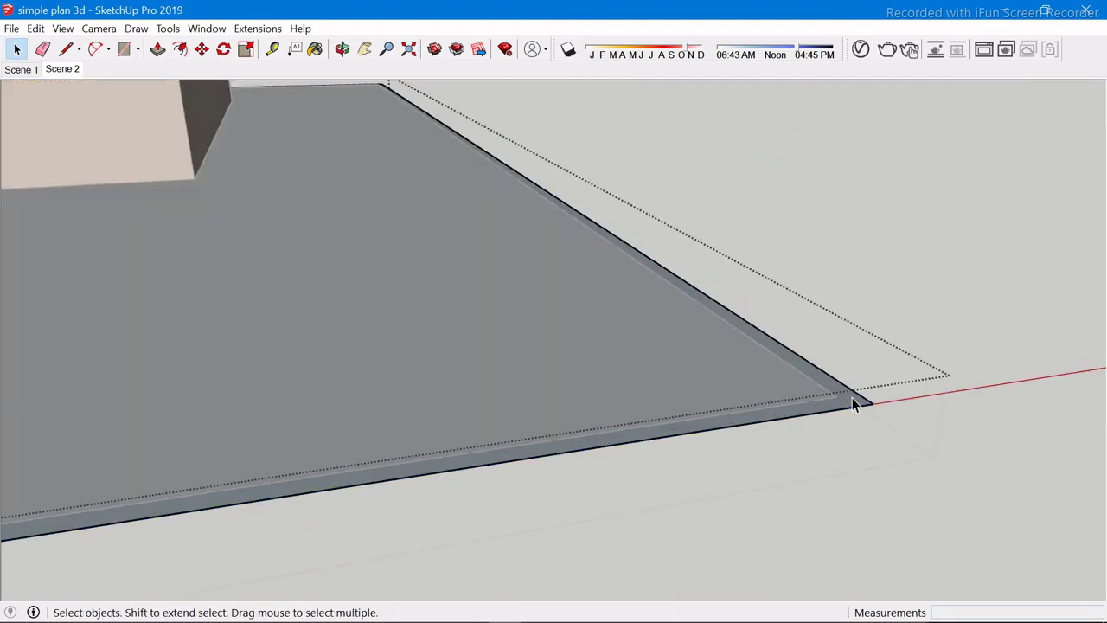
pyautogui.click(315, 50)
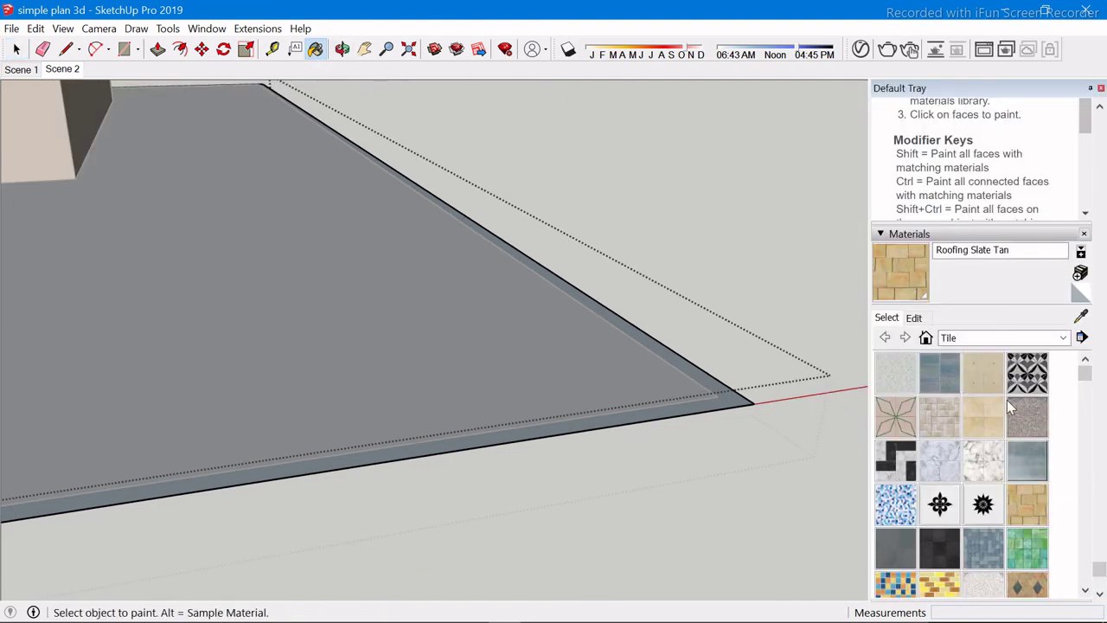
# Paint the border strip with Cladding Siding White and start pulling it upward
pyautogui.click(1062, 338)
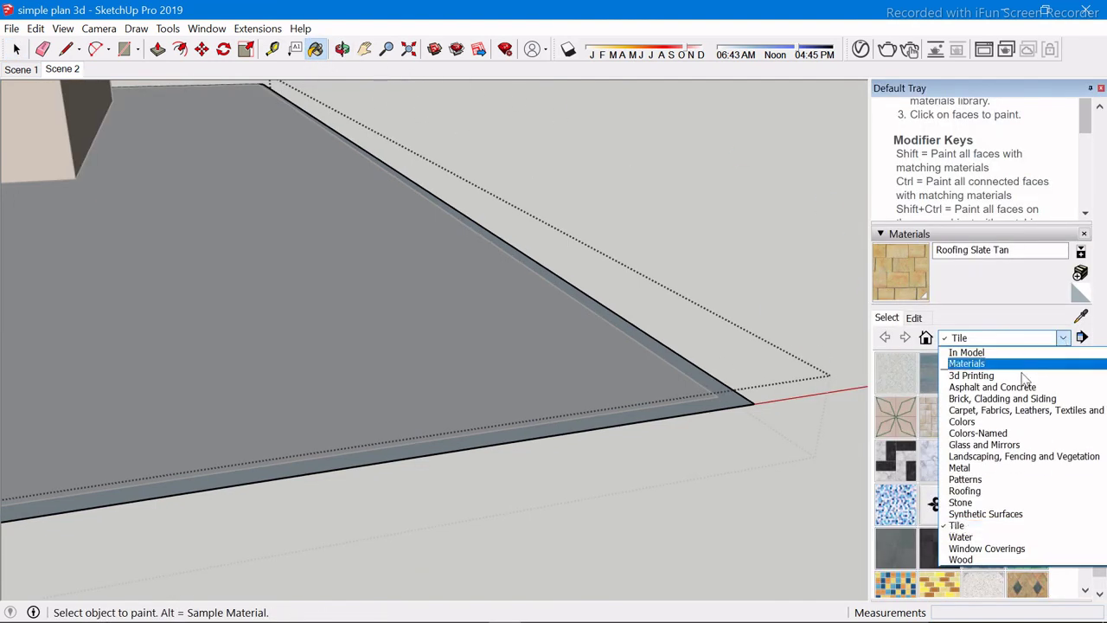
pyautogui.click(990, 403)
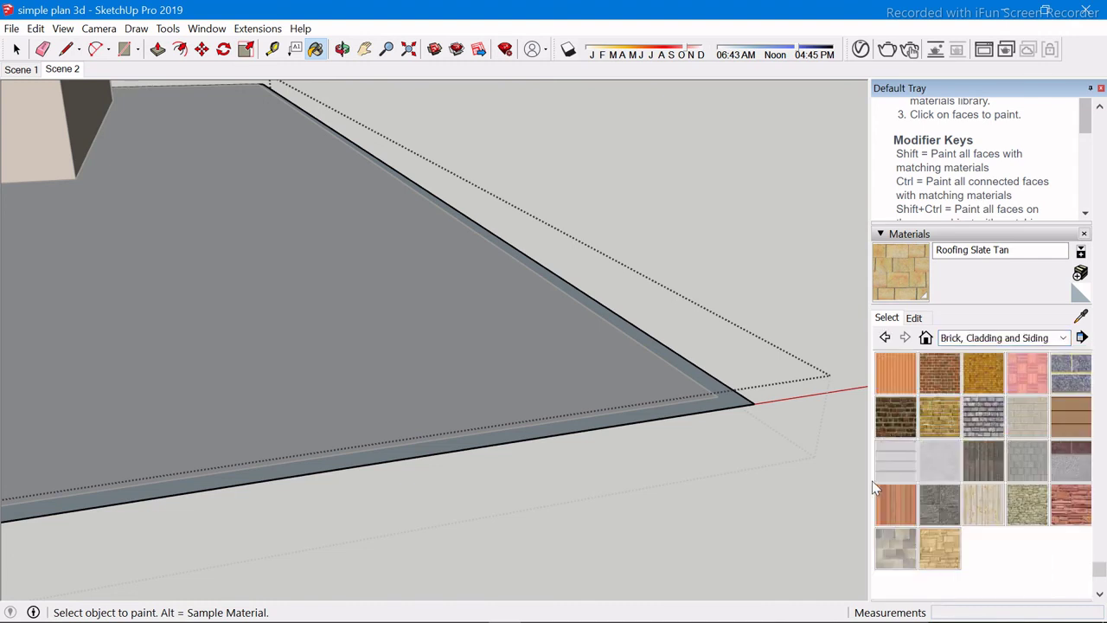
pyautogui.click(896, 460)
pyautogui.click(738, 392)
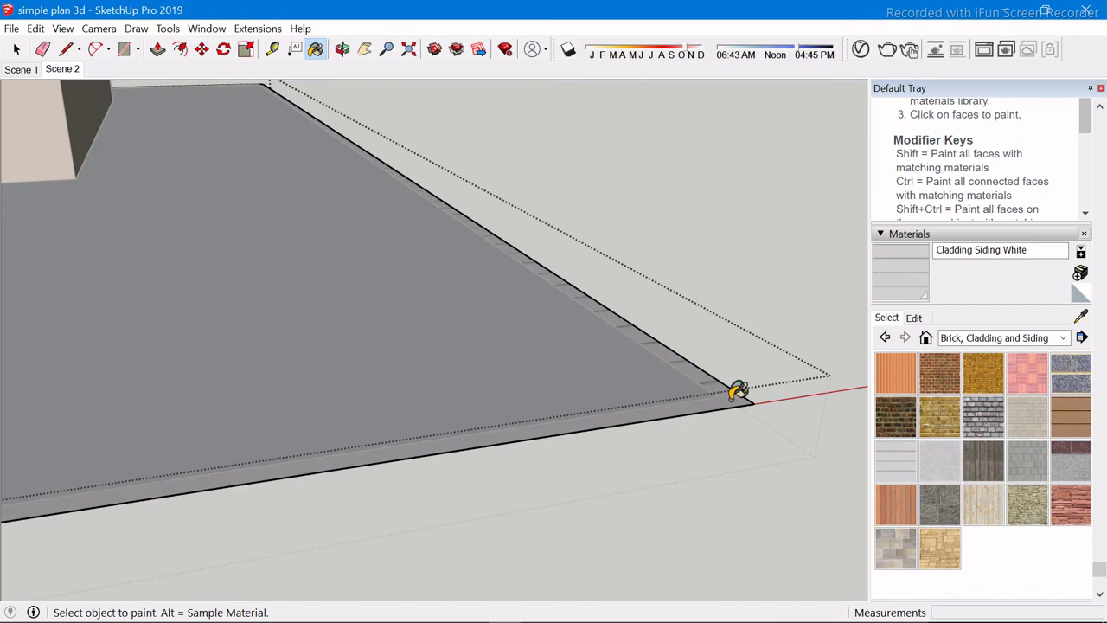
pyautogui.press('p')
pyautogui.moveTo(736, 391); pyautogui.dragTo(729, 350)
pyautogui.write("6'")
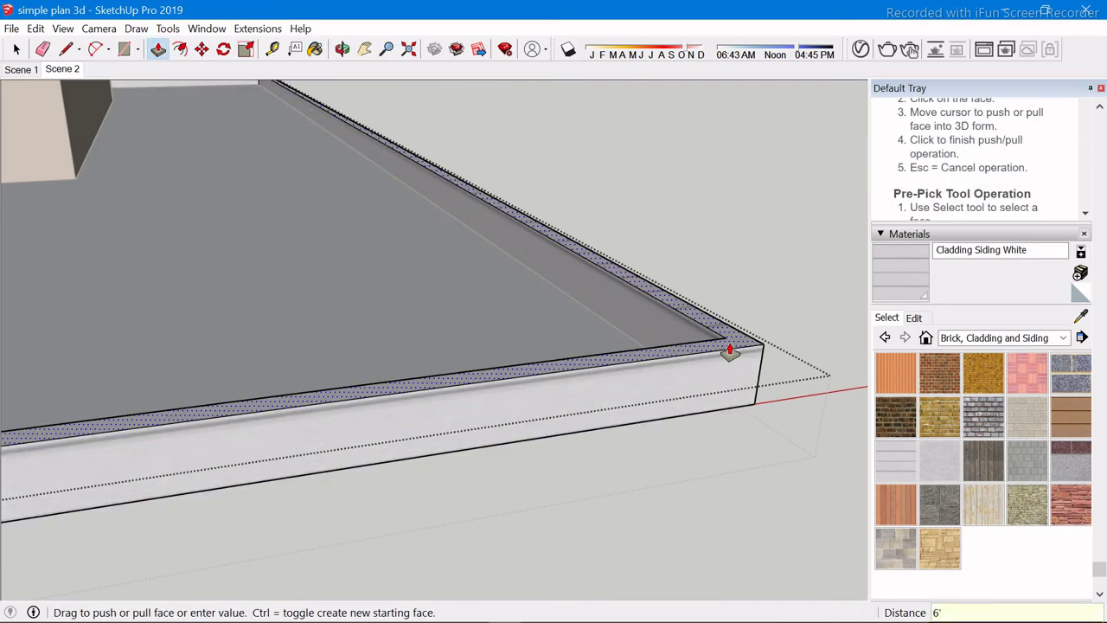
# Confirm the boundary wall height at 6'
pyautogui.press('Return')
pyautogui.scroll(-5, 737, 341)
pyautogui.press('space')
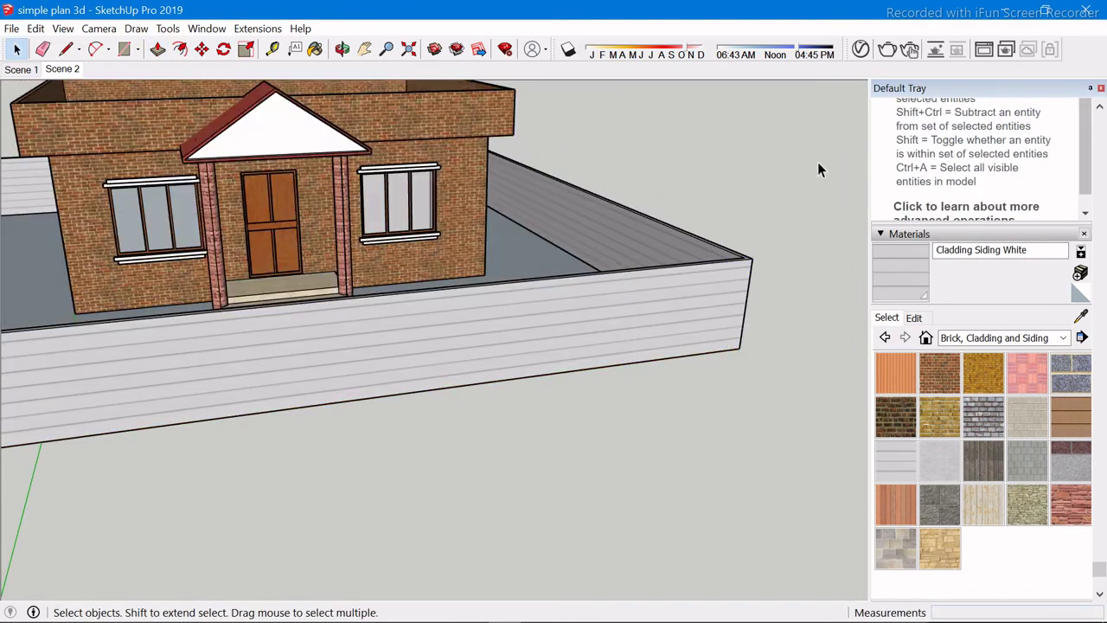
pyautogui.scroll(-4, 736, 341)
pyautogui.scroll(3, 459, 310)
pyautogui.moveTo(459, 311); pyautogui.dragTo(384, 324, button='middle')
pyautogui.scroll(3, 467, 312)
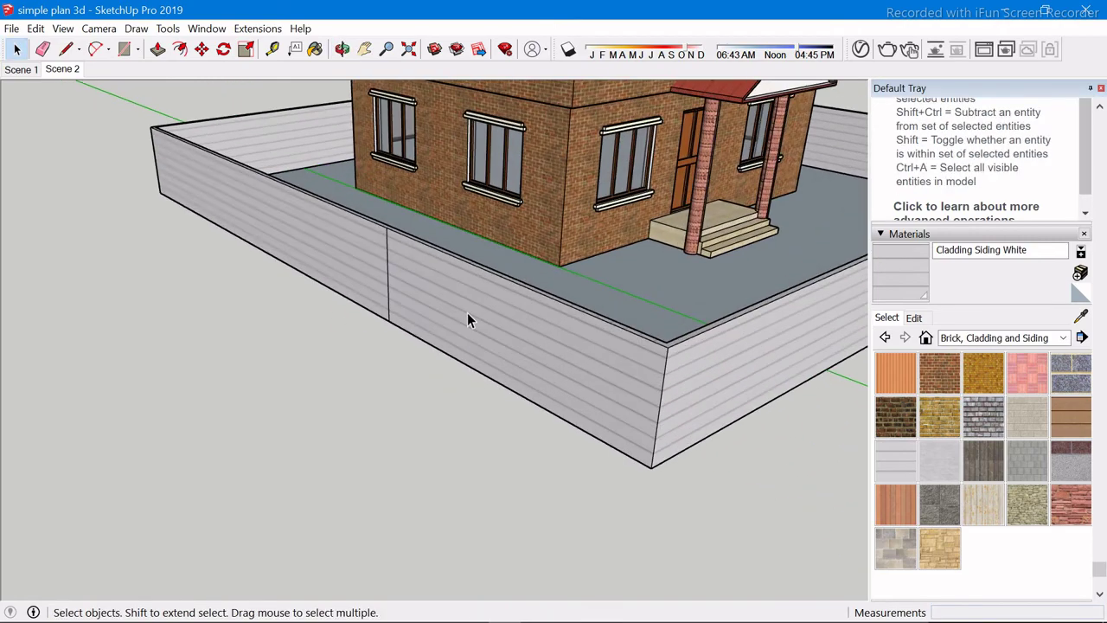
# Open the wall group for editing and draw a line at the front wall's corner
pyautogui.doubleClick(456, 321)
pyautogui.press('e')
pyautogui.scroll(-3, 405, 260)
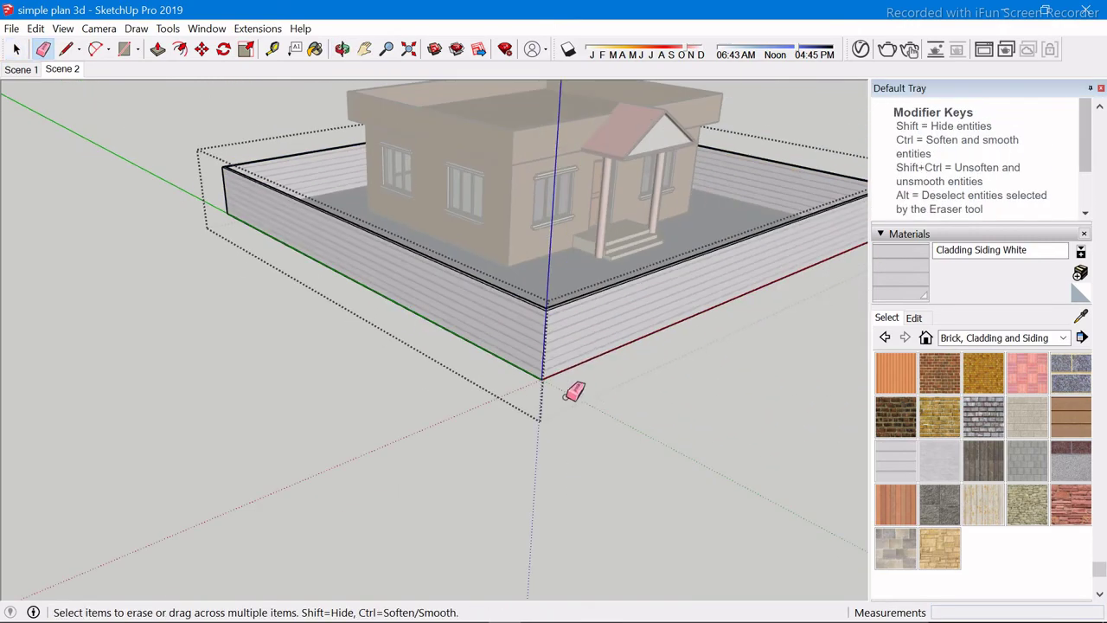
pyautogui.moveTo(574, 388); pyautogui.dragTo(361, 400, button='middle')
pyautogui.scroll(3, 286, 388)
pyautogui.scroll(3, 285, 390)
pyautogui.press('space')
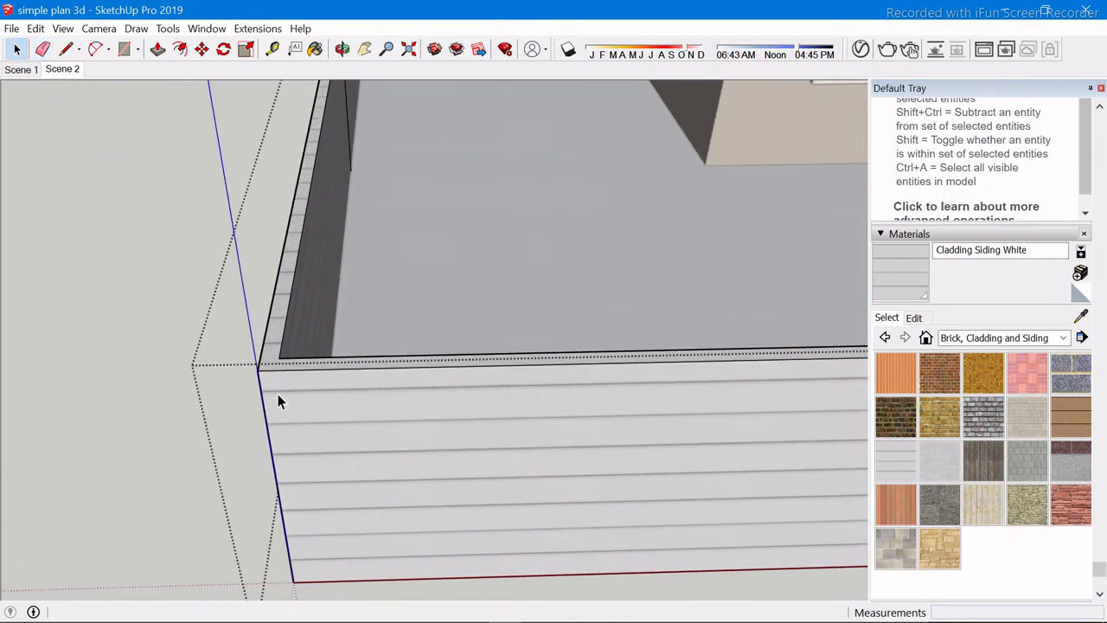
pyautogui.moveTo(278, 393); pyautogui.dragTo(287, 342, button='middle')
pyautogui.press('l')
pyautogui.click(281, 356)
pyautogui.press('space')
pyautogui.scroll(2, 277, 371)
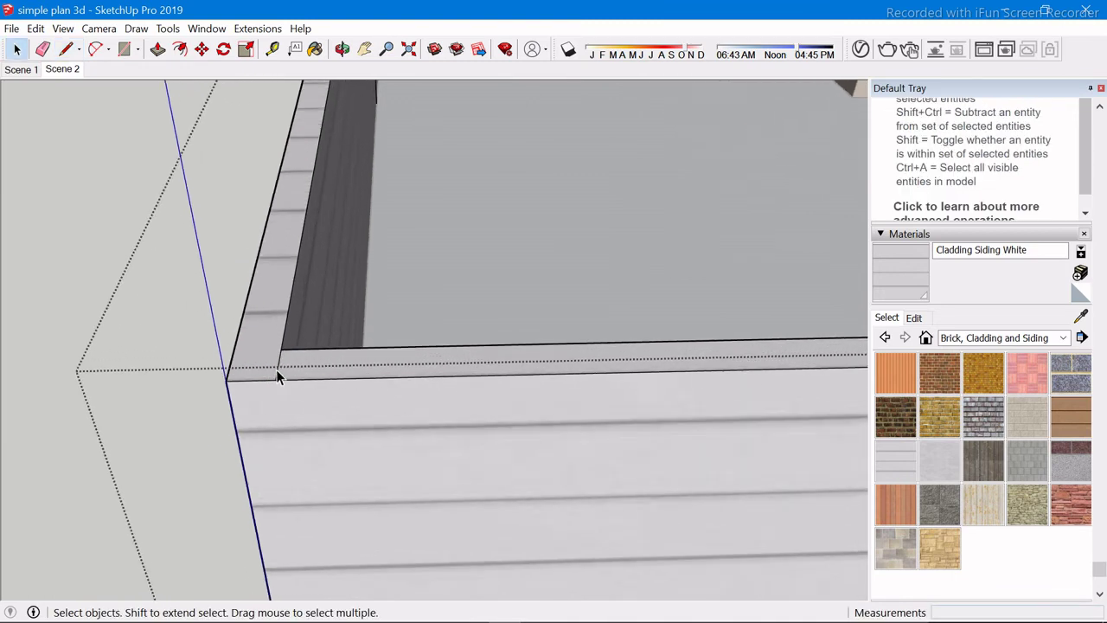
# Copy the corner edge along the front wall to mark off the entrance section
pyautogui.click(203, 50)
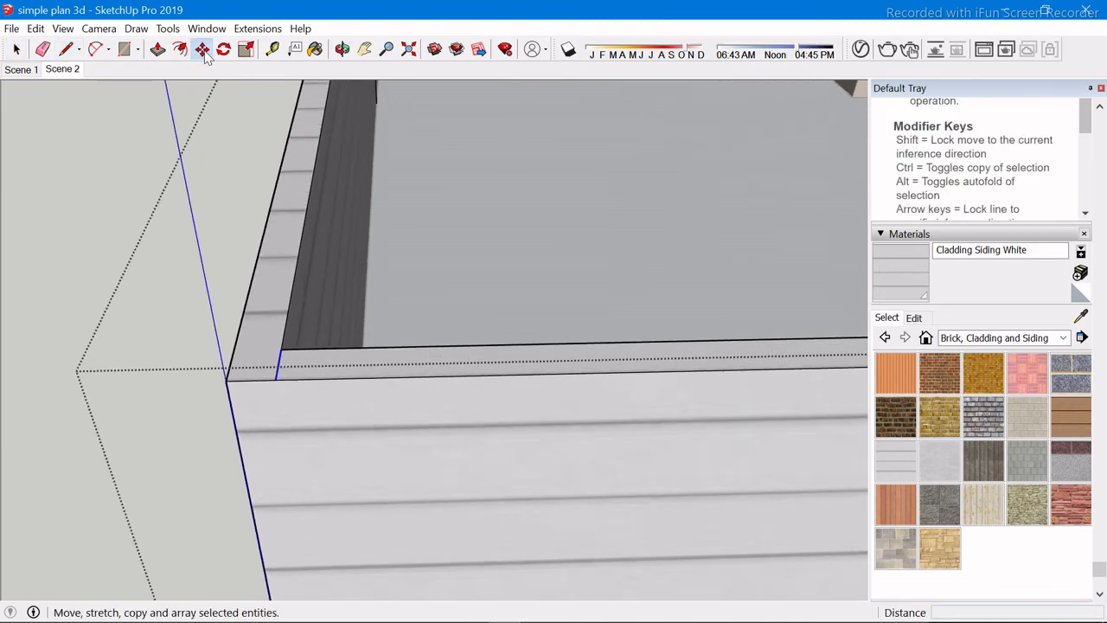
pyautogui.click(339, 474)
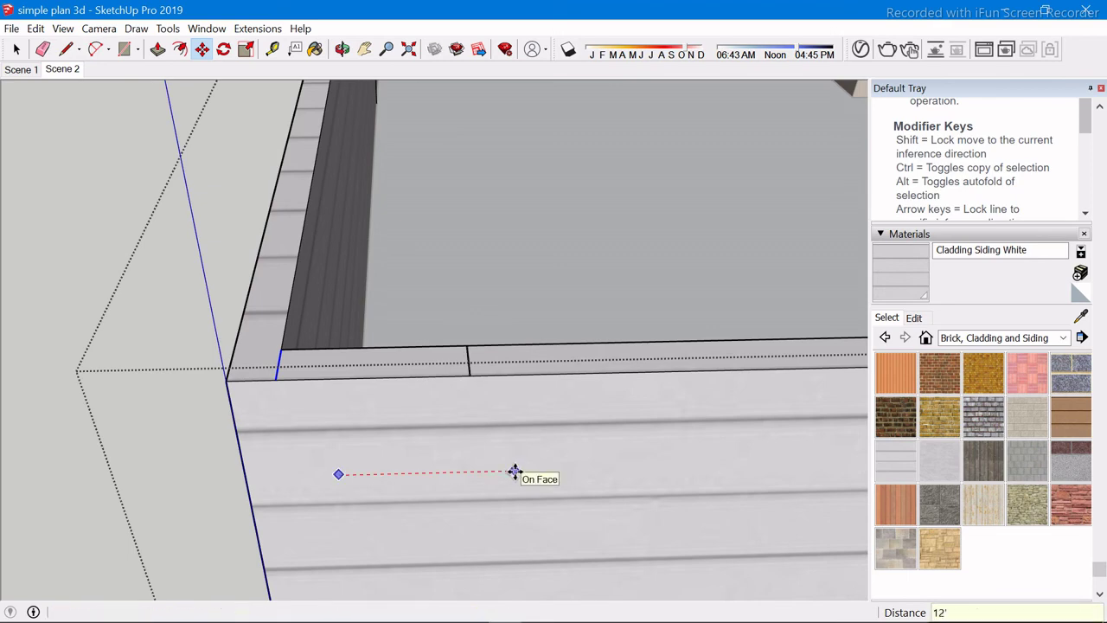
pyautogui.scroll(-3, 415, 343)
pyautogui.scroll(-3, 415, 361)
pyautogui.moveTo(415, 361); pyautogui.dragTo(637, 425, button='middle')
pyautogui.press('space')
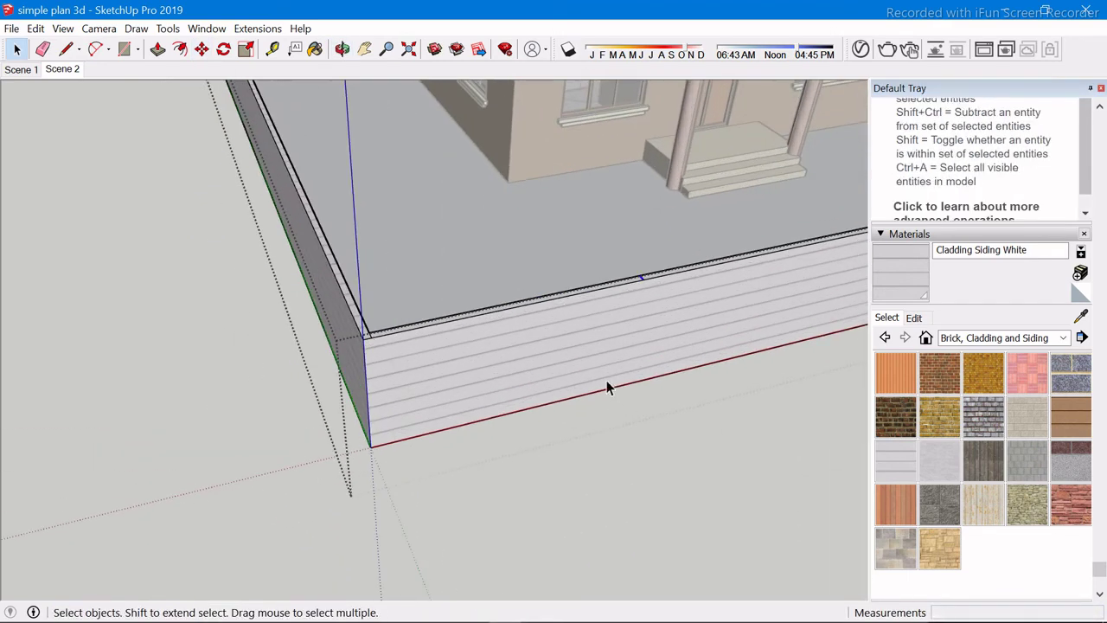
pyautogui.scroll(2, 606, 387)
# Push the front wall section away to open the entrance gap
pyautogui.press('p')
pyautogui.click(563, 265)
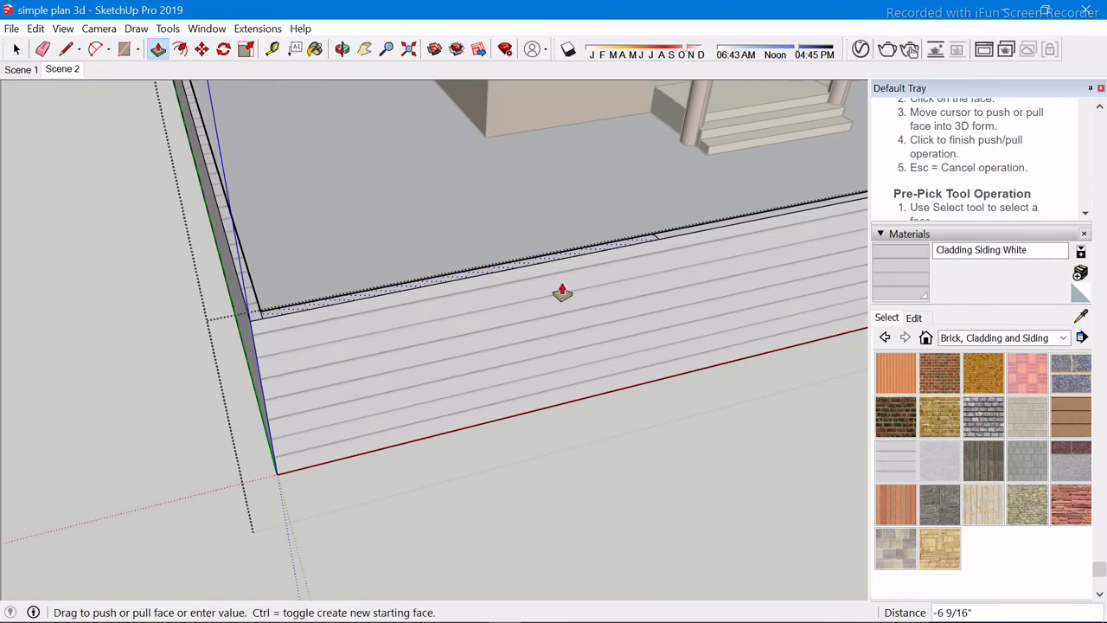
pyautogui.click(571, 453)
pyautogui.scroll(-3, 699, 484)
pyautogui.press('space')
pyautogui.scroll(-3, 699, 485)
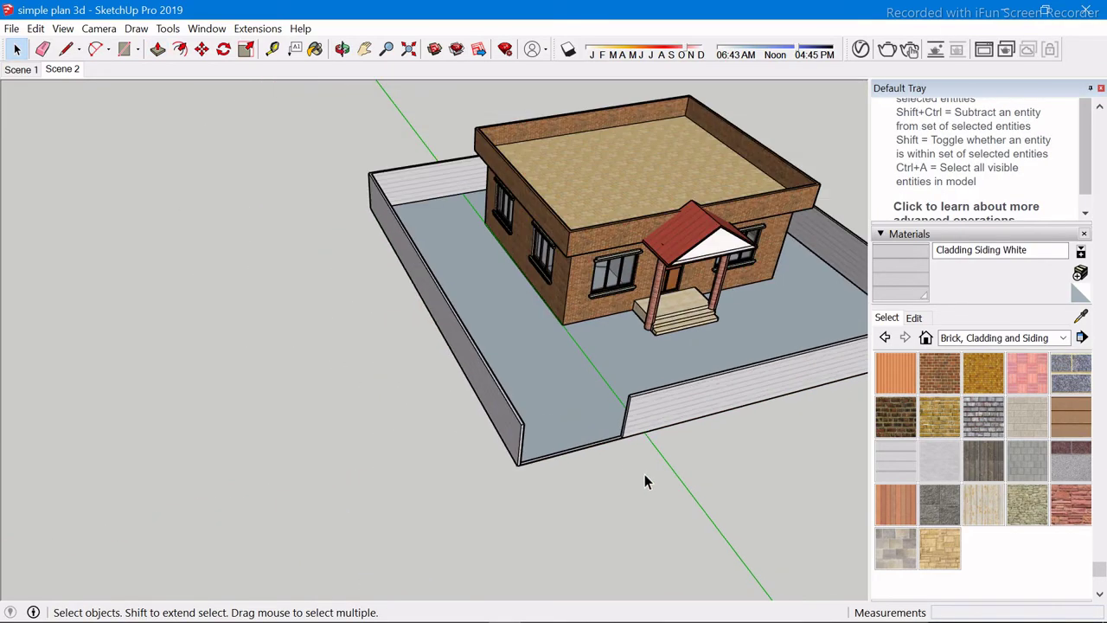
pyautogui.moveTo(645, 474)
pyautogui.mouseDown(button='middle')
pyautogui.moveTo(254, 366)
pyautogui.moveTo(663, 415)
pyautogui.mouseUp(button='middle')
pyautogui.scroll(2, 606, 473)
pyautogui.scroll(-3, 607, 473)
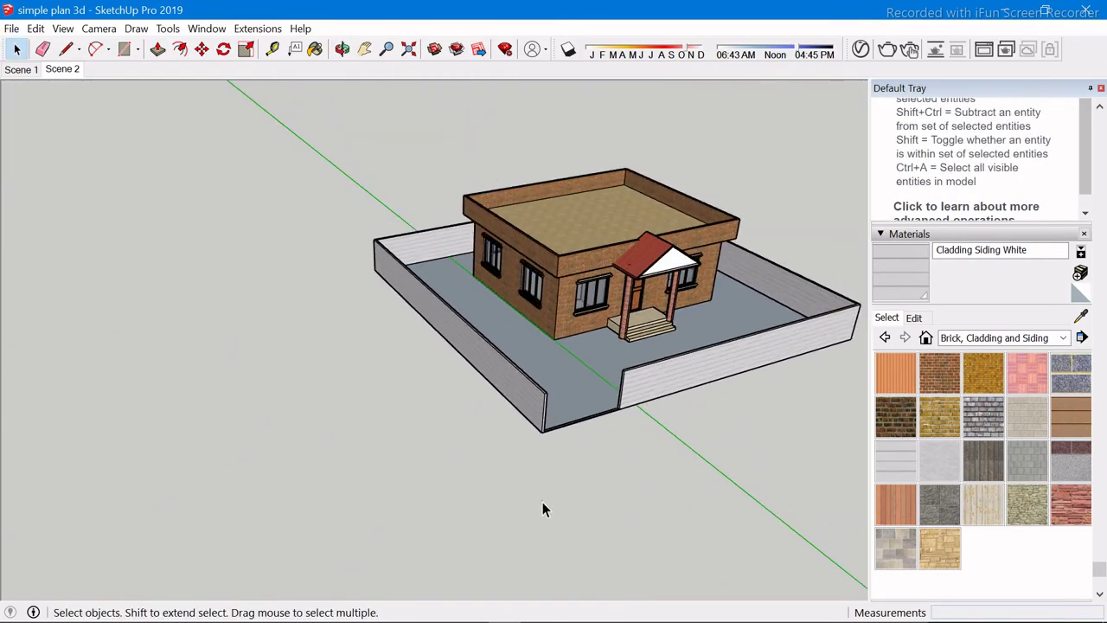
pyautogui.scroll(1, 638, 280)
pyautogui.scroll(2, 638, 280)
pyautogui.moveTo(638, 280)
pyautogui.mouseDown(button='middle')
pyautogui.moveTo(665, 268)
pyautogui.moveTo(848, 383)
pyautogui.moveTo(399, 242)
pyautogui.moveTo(346, 240)
pyautogui.moveTo(472, 300)
pyautogui.moveTo(360, 479)
pyautogui.mouseUp(button='middle')
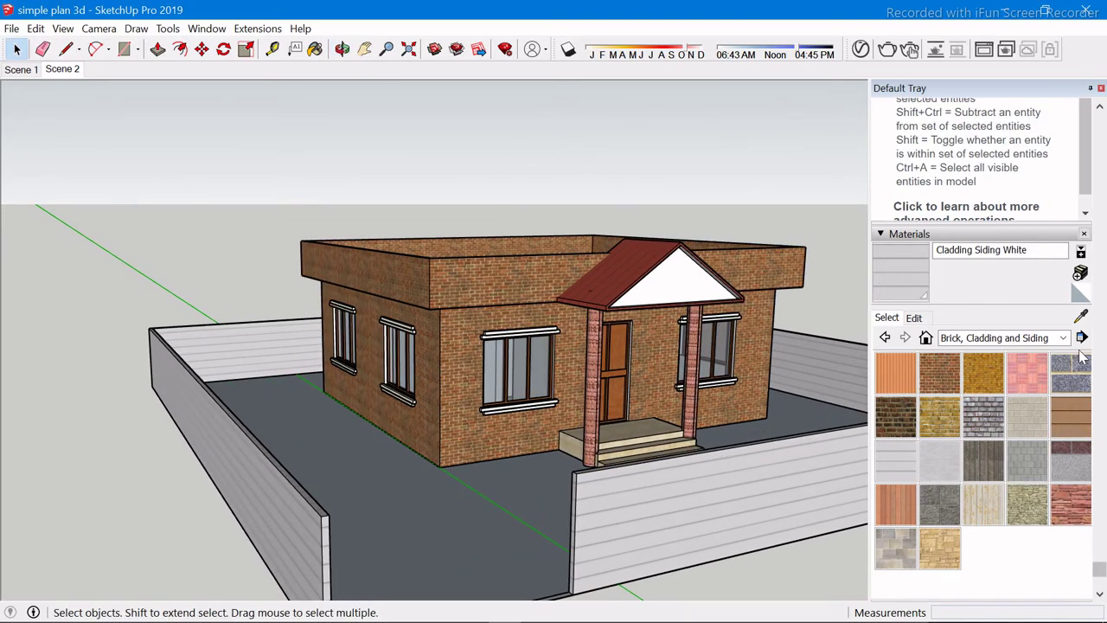
# Paint the ground inside the walls with Pavers with Grass Herringbone from Landscaping, Fencing and Vegetation
pyautogui.click(1004, 337)
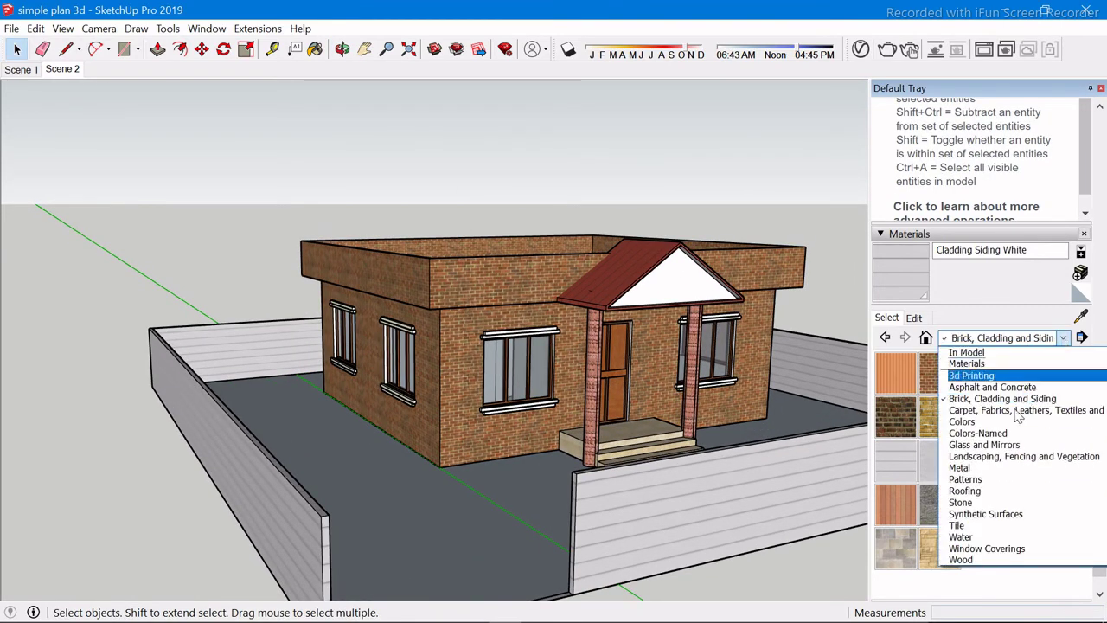
pyautogui.click(995, 456)
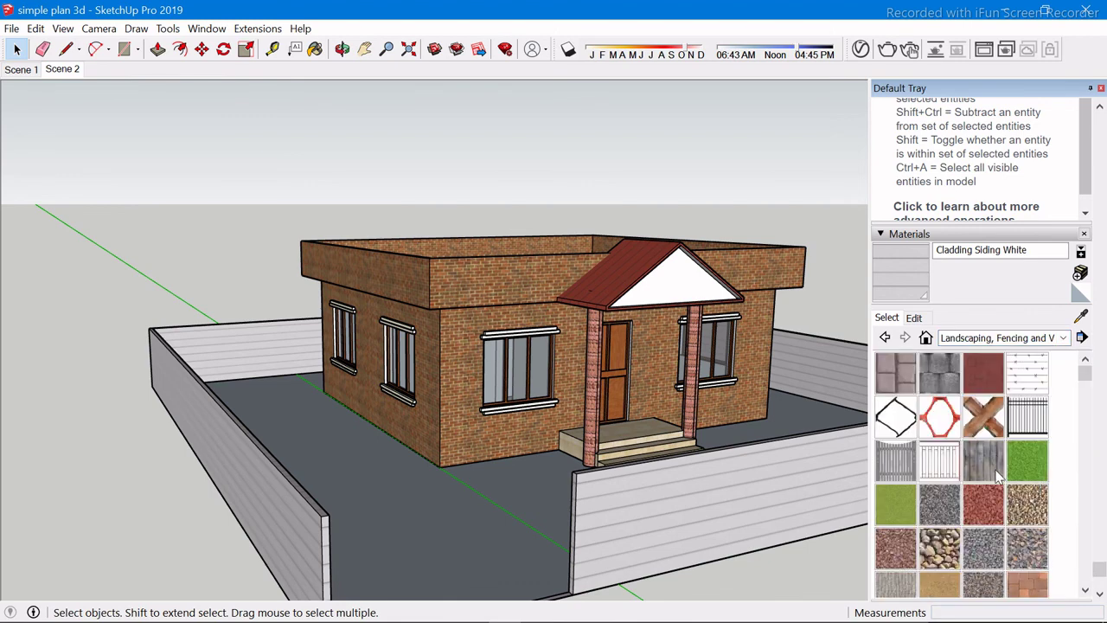
pyautogui.scroll(-1, 998, 474)
pyautogui.scroll(-1, 995, 493)
pyautogui.scroll(-1, 969, 537)
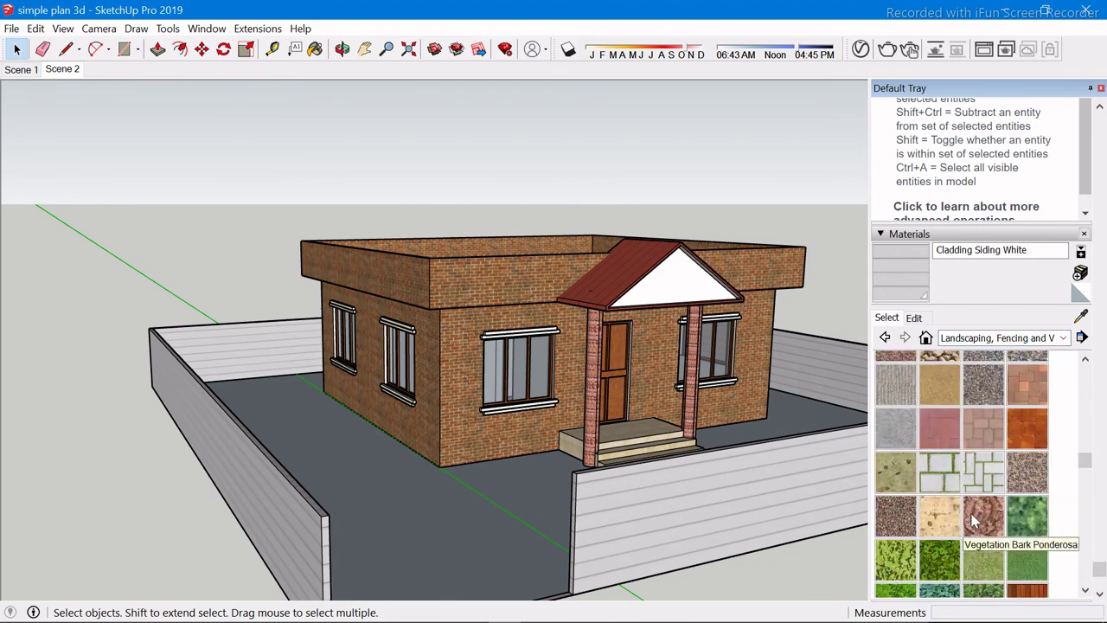
pyautogui.scroll(-1, 973, 502)
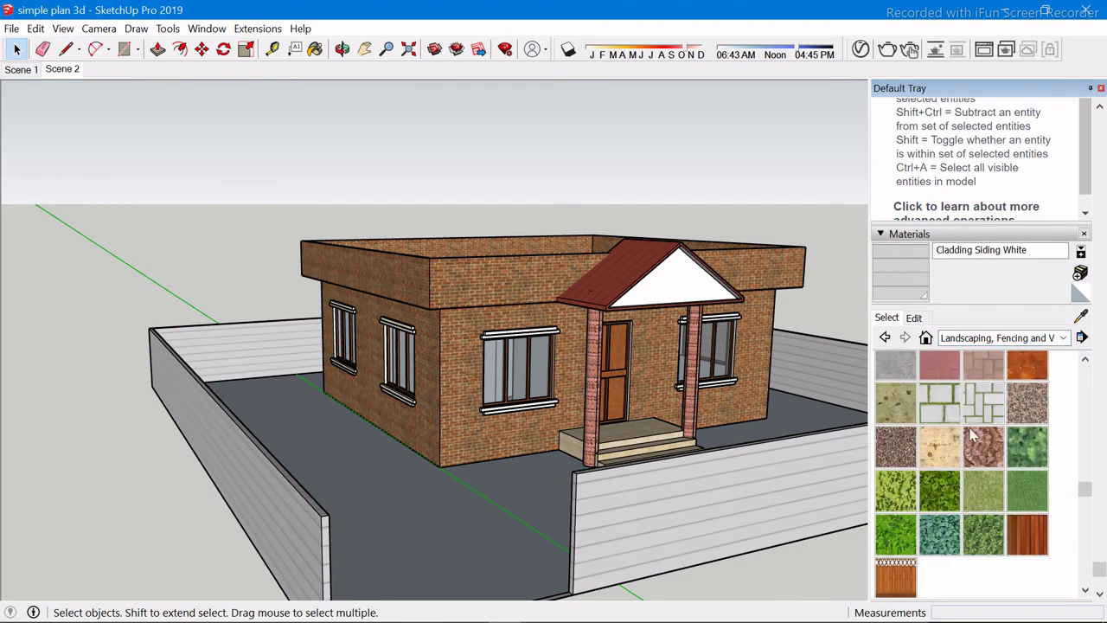
pyautogui.click(984, 402)
pyautogui.click(545, 476)
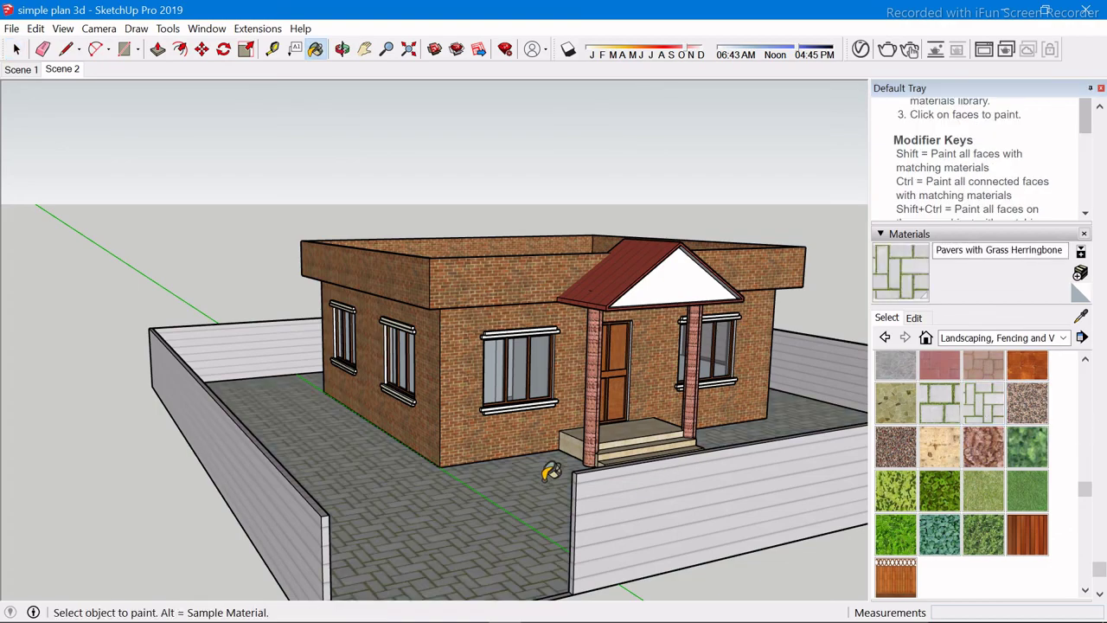
# Orbit around the house to a corner view of the paved courtyard
pyautogui.press('space')
pyautogui.scroll(-2, 399, 360)
pyautogui.scroll(3, 508, 454)
pyautogui.moveTo(514, 452)
pyautogui.mouseDown(button='middle')
pyautogui.moveTo(274, 395)
pyautogui.moveTo(134, 480)
pyautogui.moveTo(351, 450)
pyautogui.mouseUp(button='middle')
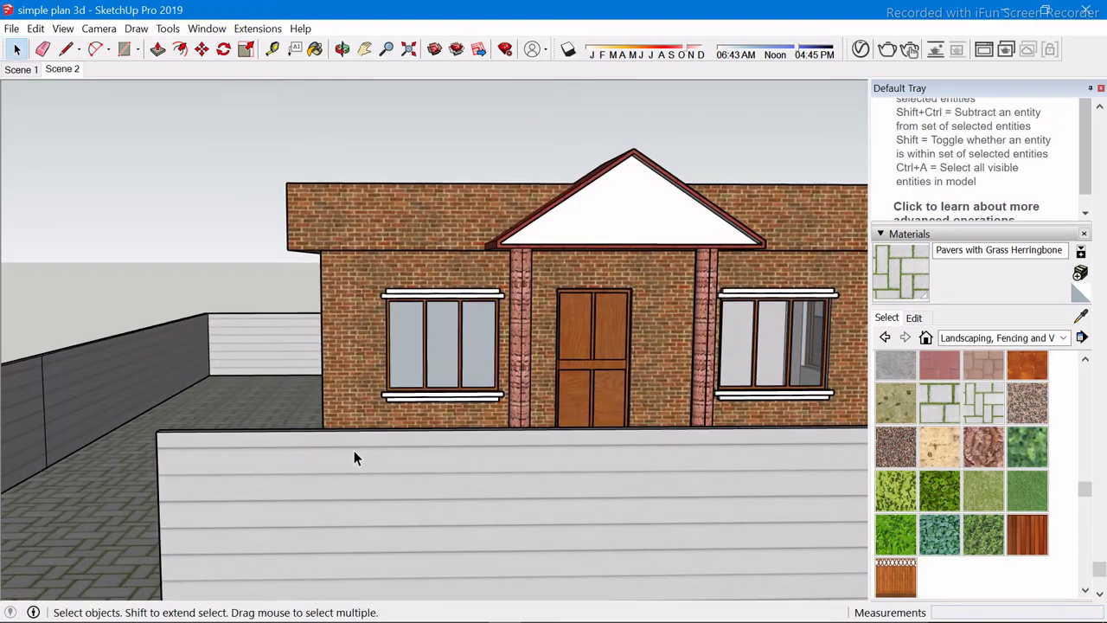
pyautogui.scroll(-2, 354, 451)
pyautogui.scroll(-2, 357, 441)
pyautogui.moveTo(430, 425)
pyautogui.mouseDown(button='middle')
pyautogui.moveTo(387, 457)
pyautogui.moveTo(375, 488)
pyautogui.moveTo(309, 482)
pyautogui.moveTo(400, 425)
pyautogui.moveTo(417, 444)
pyautogui.moveTo(425, 549)
pyautogui.mouseUp(button='middle')
pyautogui.scroll(-2, 309, 482)
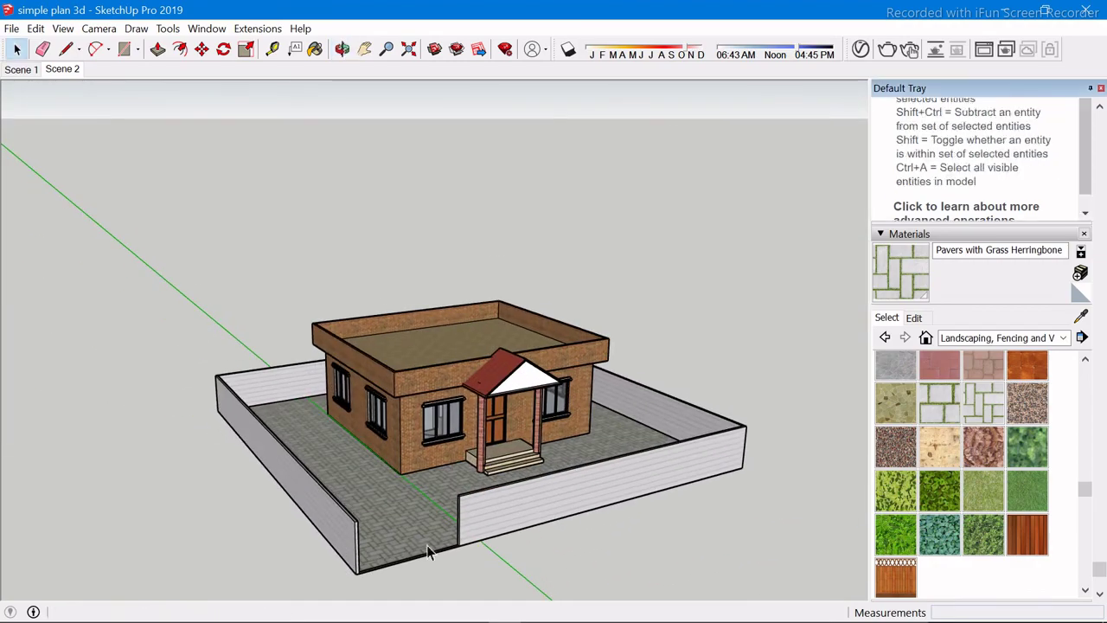
# Orbit and zoom to a high corner view of the house
pyautogui.scroll(-2, 522, 474)
pyautogui.scroll(2, 521, 475)
pyautogui.moveTo(328, 524)
pyautogui.mouseDown(button='middle')
pyautogui.moveTo(361, 498)
pyautogui.moveTo(403, 526)
pyautogui.moveTo(243, 589)
pyautogui.moveTo(506, 514)
pyautogui.mouseUp(button='middle')
pyautogui.scroll(2, 243, 588)
pyautogui.scroll(2, 454, 483)
pyautogui.moveTo(454, 483)
pyautogui.mouseDown(button='middle')
pyautogui.moveTo(458, 521)
pyautogui.moveTo(564, 508)
pyautogui.mouseUp(button='middle')
pyautogui.scroll(2, 517, 482)
pyautogui.press('l')
pyautogui.scroll(-1, 516, 482)
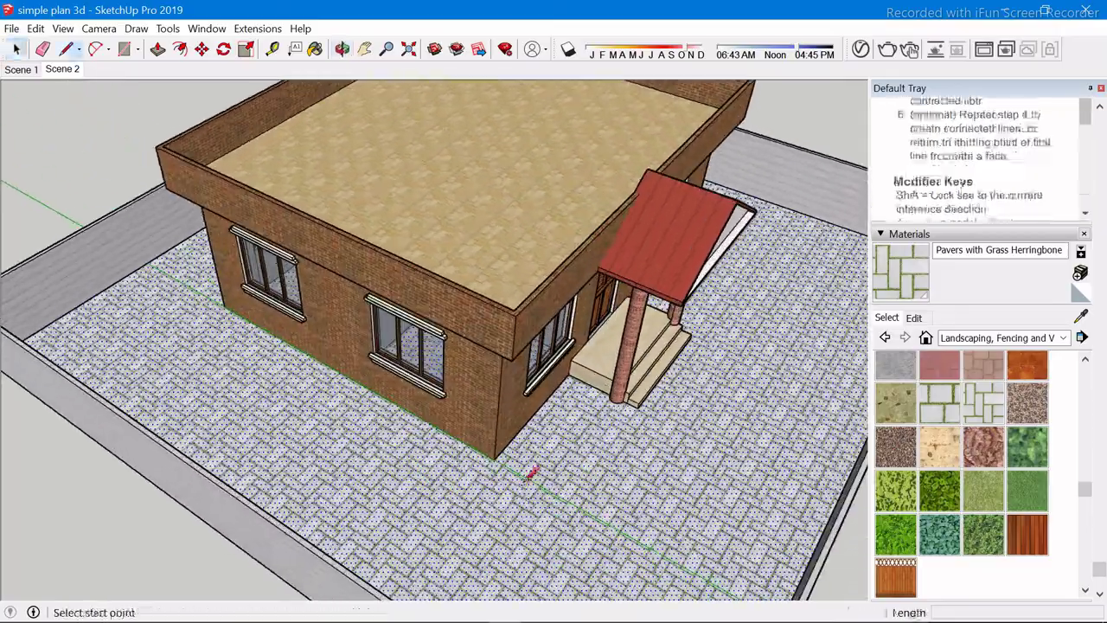
pyautogui.scroll(2, 507, 444)
pyautogui.scroll(-2, 581, 441)
pyautogui.moveTo(581, 440)
pyautogui.mouseDown(button='middle')
pyautogui.moveTo(358, 445)
pyautogui.moveTo(554, 512)
pyautogui.moveTo(456, 309)
pyautogui.moveTo(424, 309)
pyautogui.mouseUp(button='middle')
pyautogui.scroll(2, 493, 485)
pyautogui.scroll(2, 450, 468)
pyautogui.scroll(2, 528, 476)
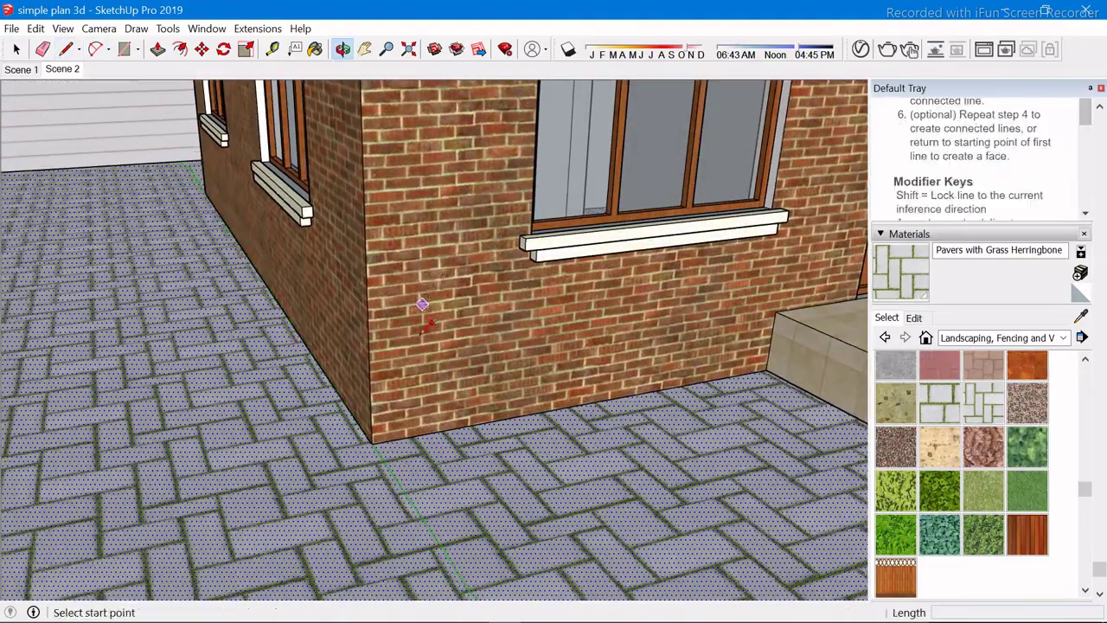
# Select the house group and explode it into separate faces and edges
pyautogui.press('space')
pyautogui.click(569, 347)
pyautogui.moveTo(568, 347); pyautogui.dragTo(539, 355, button='middle')
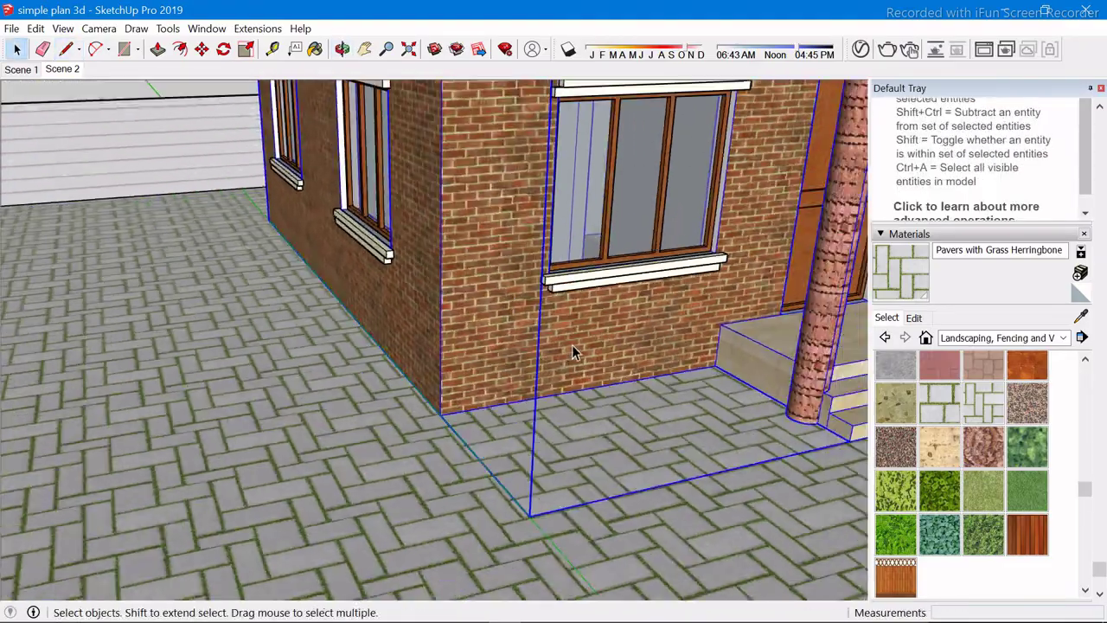
pyautogui.rightClick(572, 344)
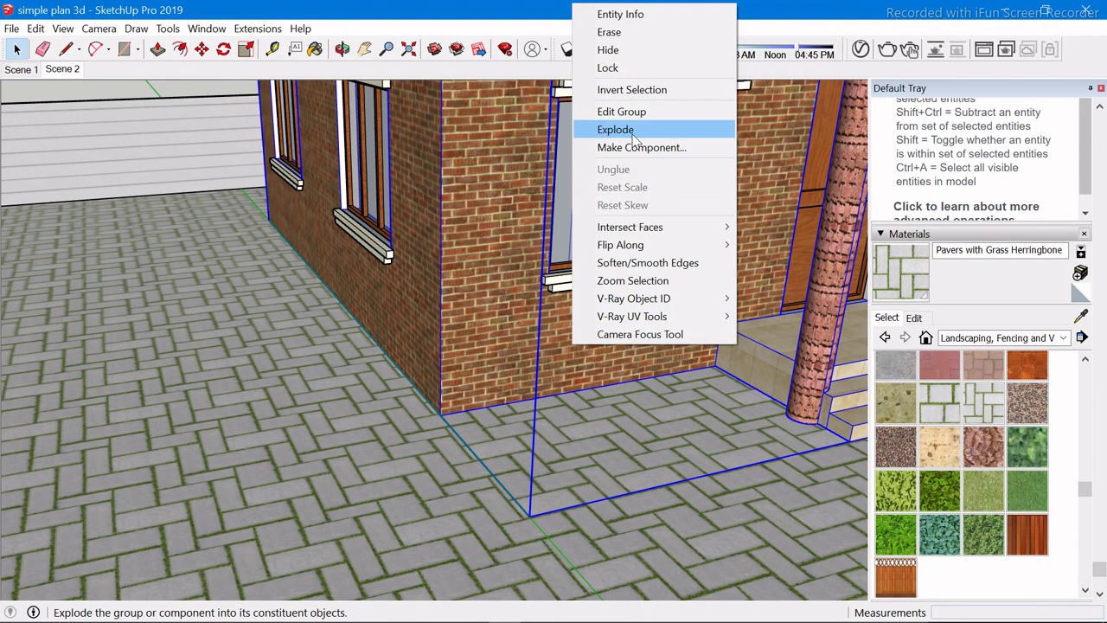
pyautogui.click(615, 130)
# Select the paved ground face and orbit the view toward the porch
pyautogui.click(671, 449)
pyautogui.scroll(-5, 523, 347)
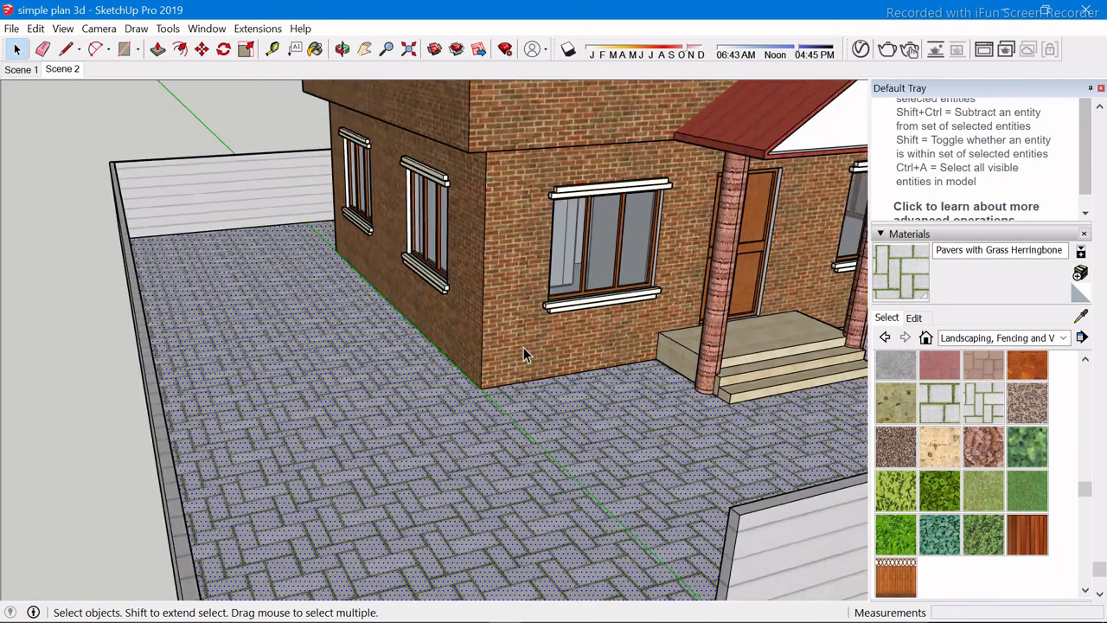
pyautogui.moveTo(523, 347)
pyautogui.mouseDown(button='middle')
pyautogui.moveTo(605, 363)
pyautogui.moveTo(313, 467)
pyautogui.mouseUp(button='middle')
pyautogui.scroll(3, 672, 449)
pyautogui.scroll(2, 625, 387)
# Draw lines beside the house wall, running from the wall corner to the step corner
pyautogui.press('l')
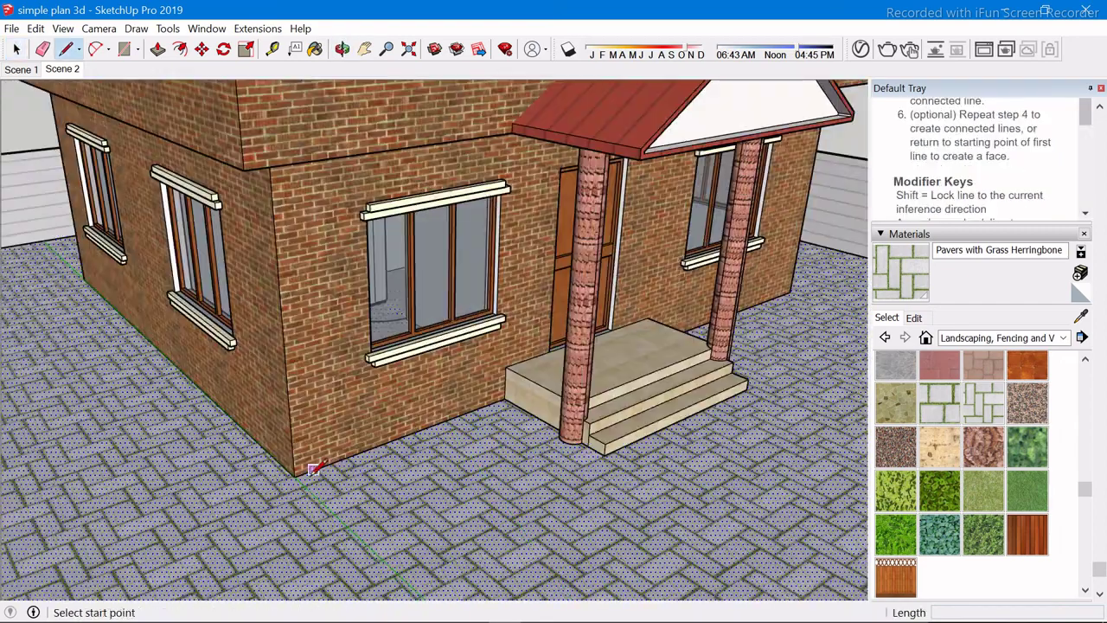
pyautogui.click(295, 475)
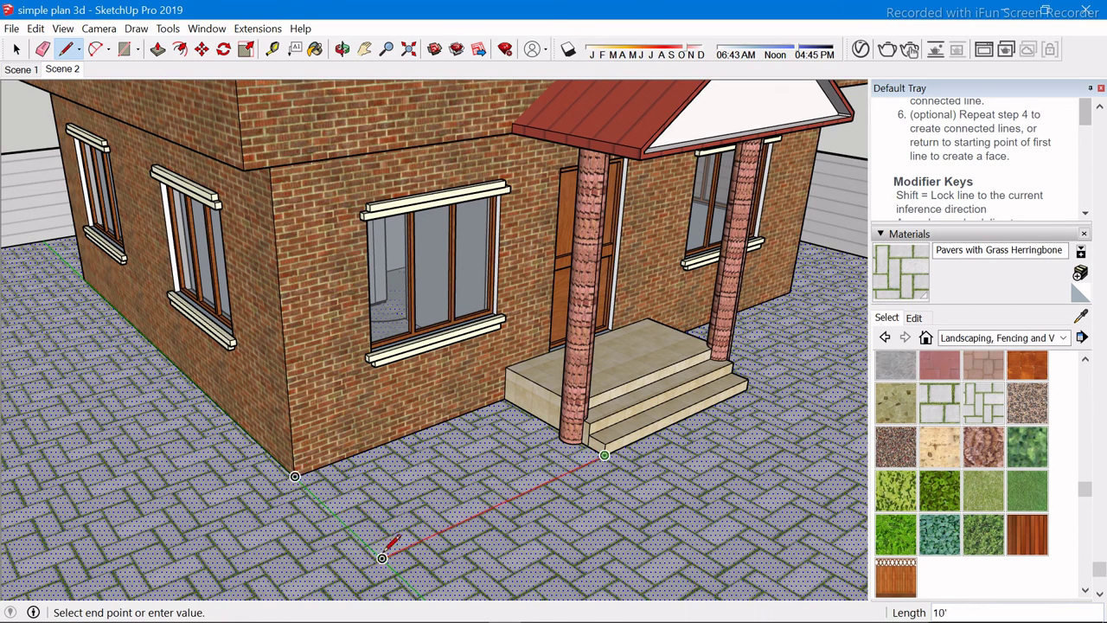
pyautogui.click(307, 474)
pyautogui.press('space')
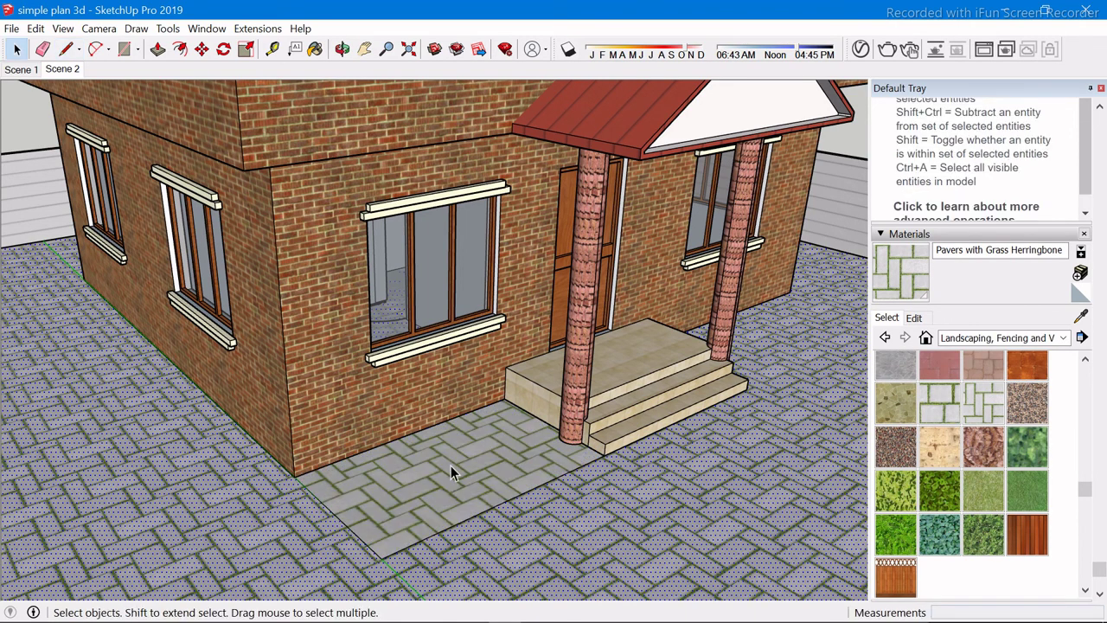
pyautogui.click(66, 49)
pyautogui.scroll(2, 286, 480)
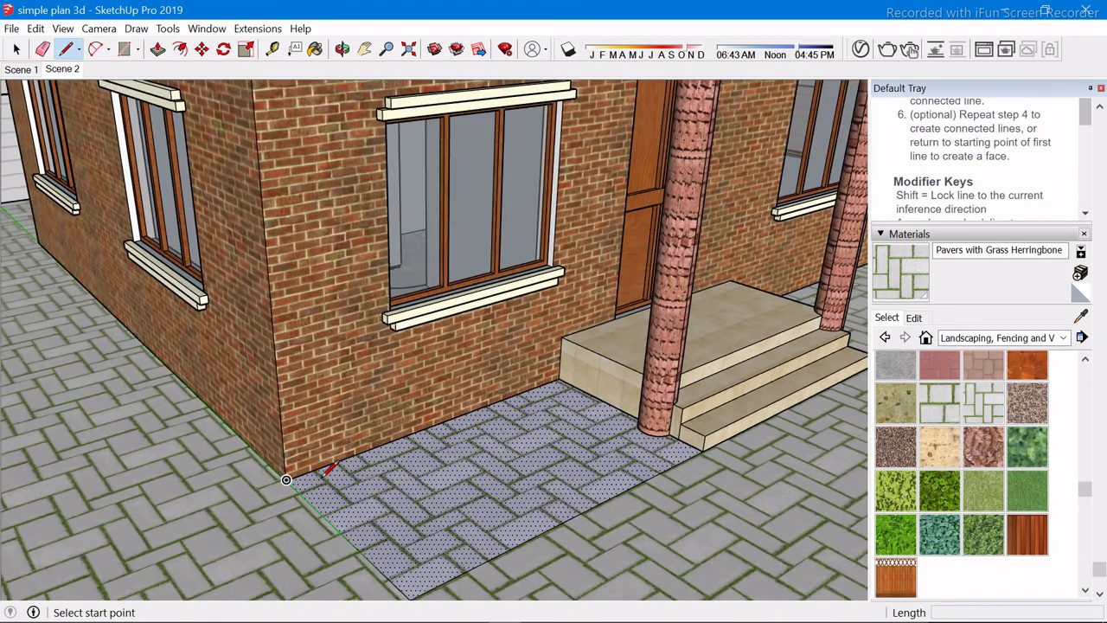
pyautogui.click(287, 479)
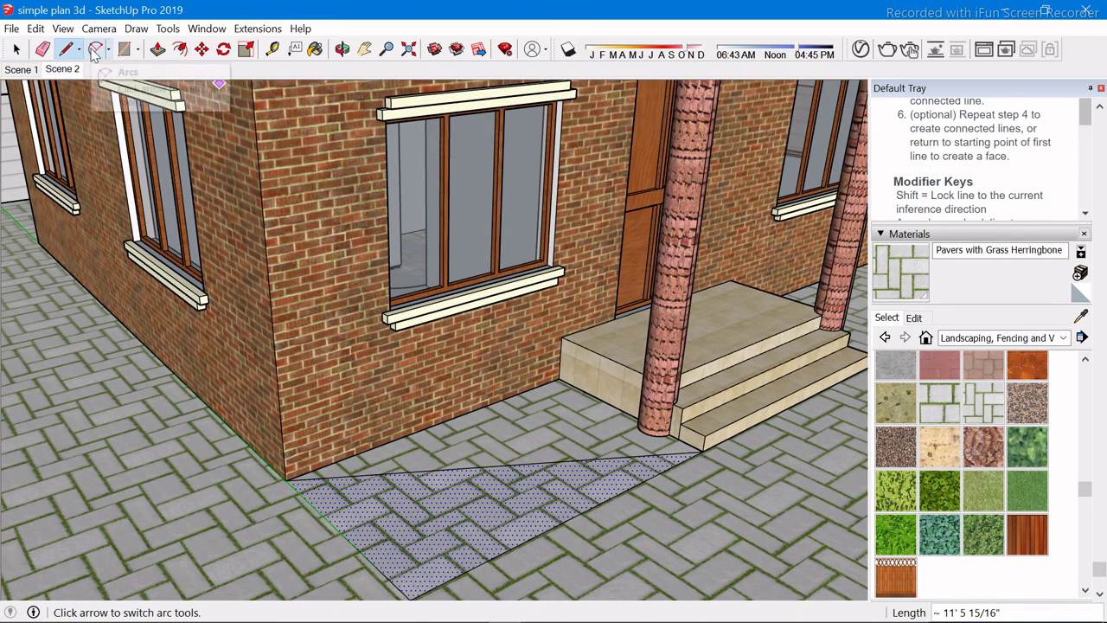
# Draw a 2-Point Arc from wall corner to step corner bulging over the pavers, erasing the straight edge
pyautogui.click(96, 50)
pyautogui.click(286, 479)
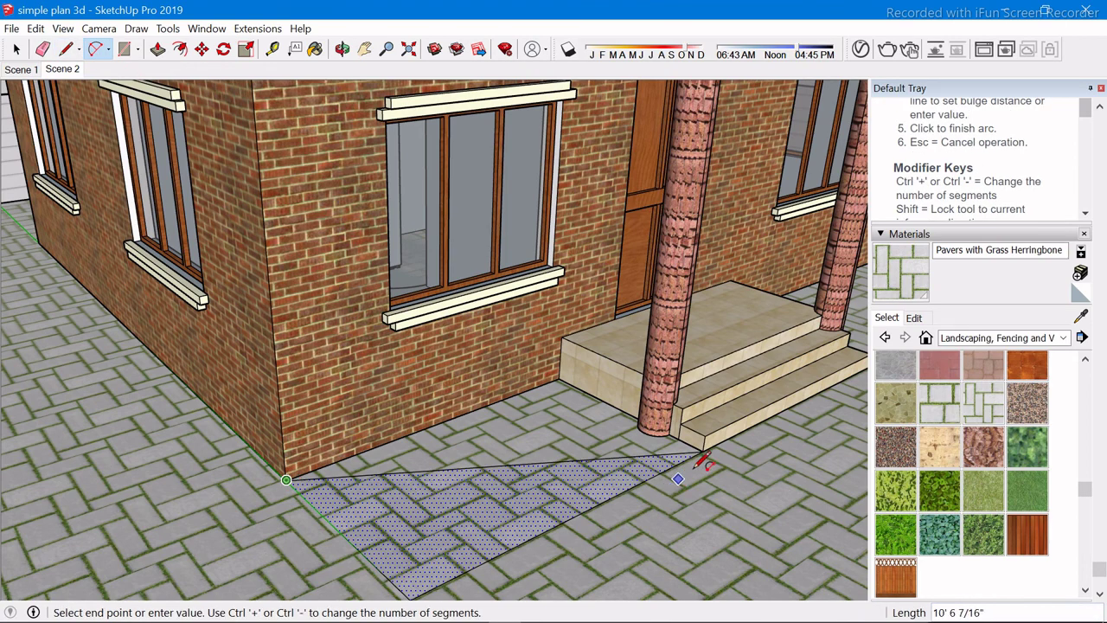
pyautogui.click(704, 450)
pyautogui.click(558, 500)
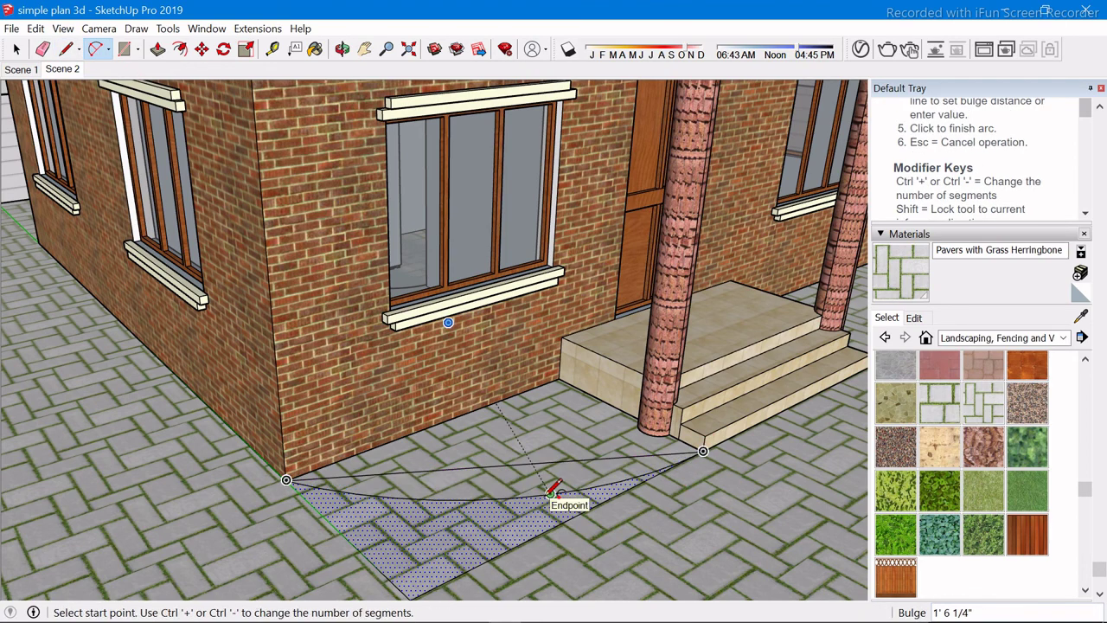
pyautogui.press('e')
pyautogui.click(400, 578)
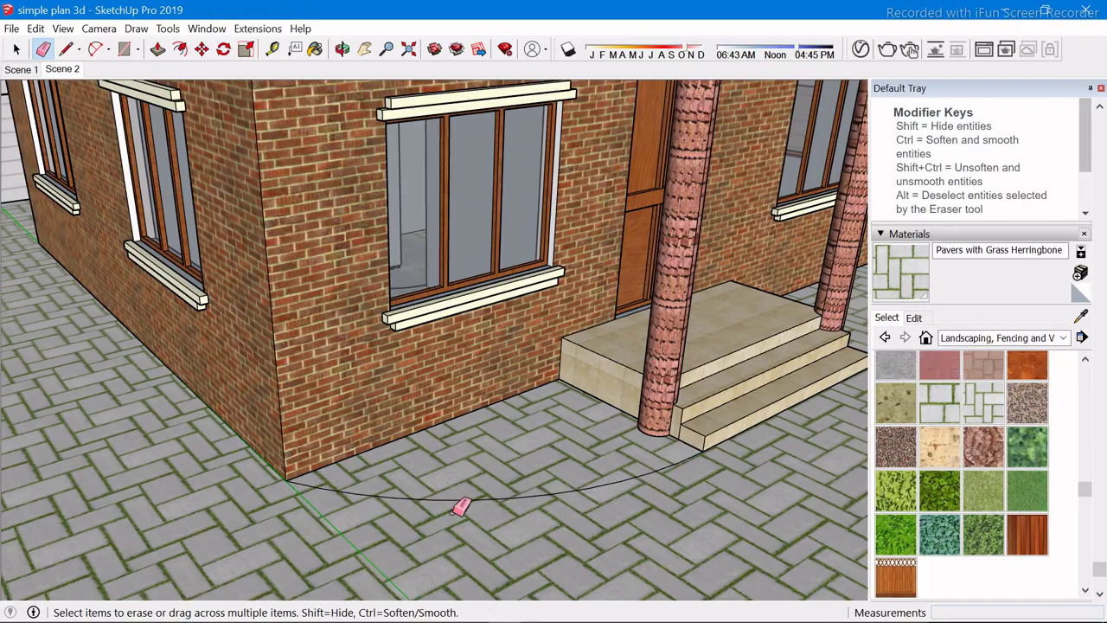
# Paint the curved face with the Vegetation Blur 03 grass material
pyautogui.press('space')
pyautogui.click(517, 459)
pyautogui.moveTo(516, 459)
pyautogui.mouseDown(button='middle')
pyautogui.moveTo(576, 462)
pyautogui.moveTo(182, 458)
pyautogui.moveTo(549, 438)
pyautogui.mouseUp(button='middle')
pyautogui.scroll(2, 549, 438)
pyautogui.scroll(2, 653, 365)
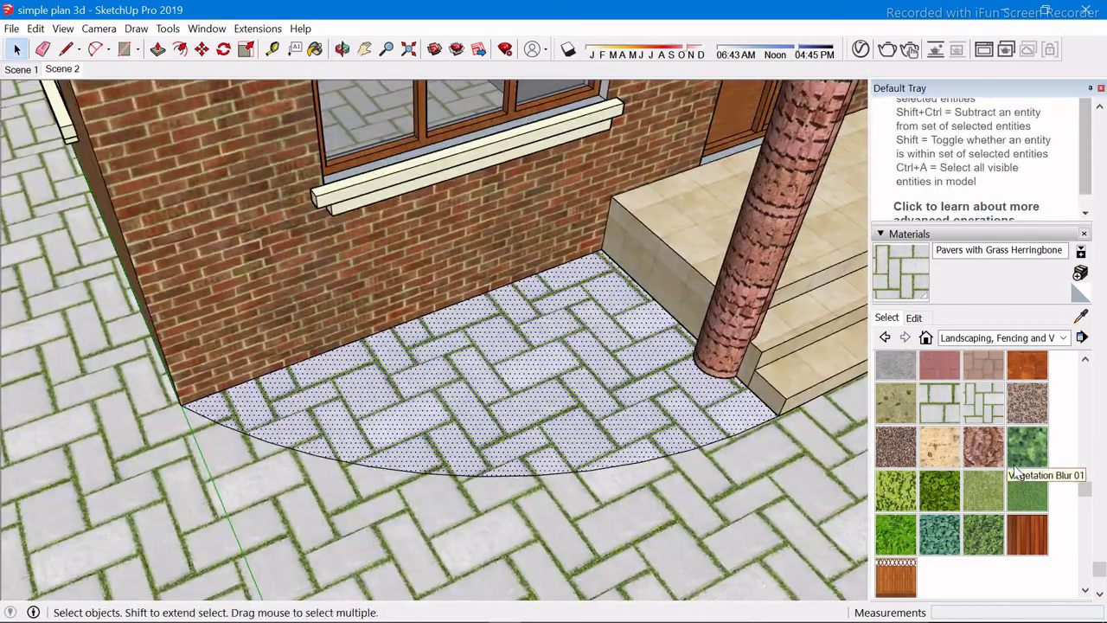
pyautogui.click(939, 490)
pyautogui.click(593, 383)
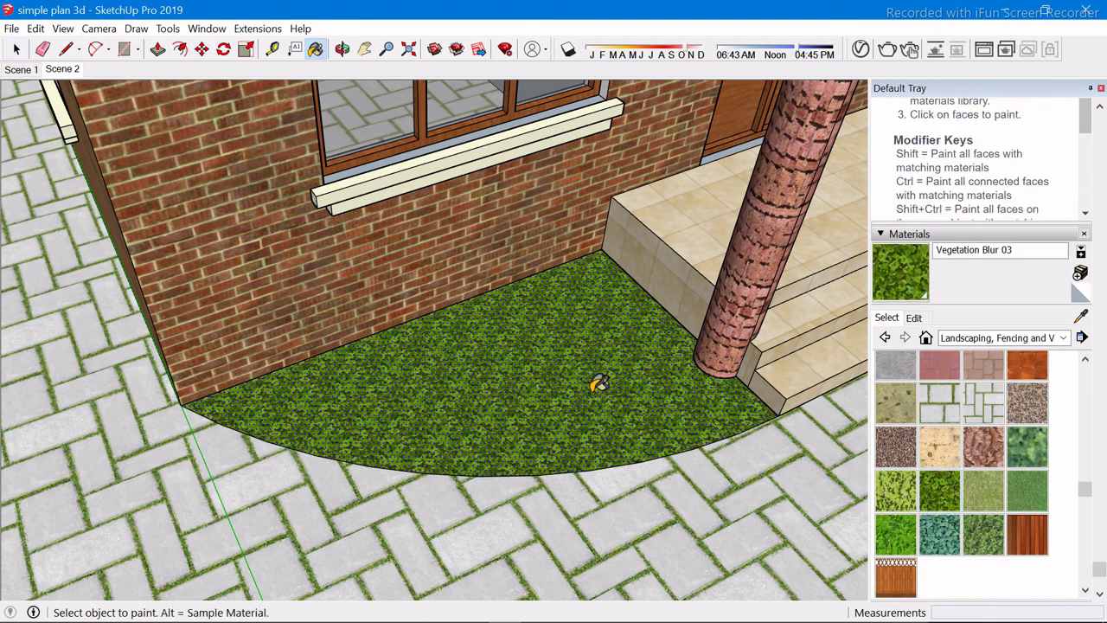
pyautogui.scroll(-4, 554, 363)
pyautogui.scroll(-3, 521, 351)
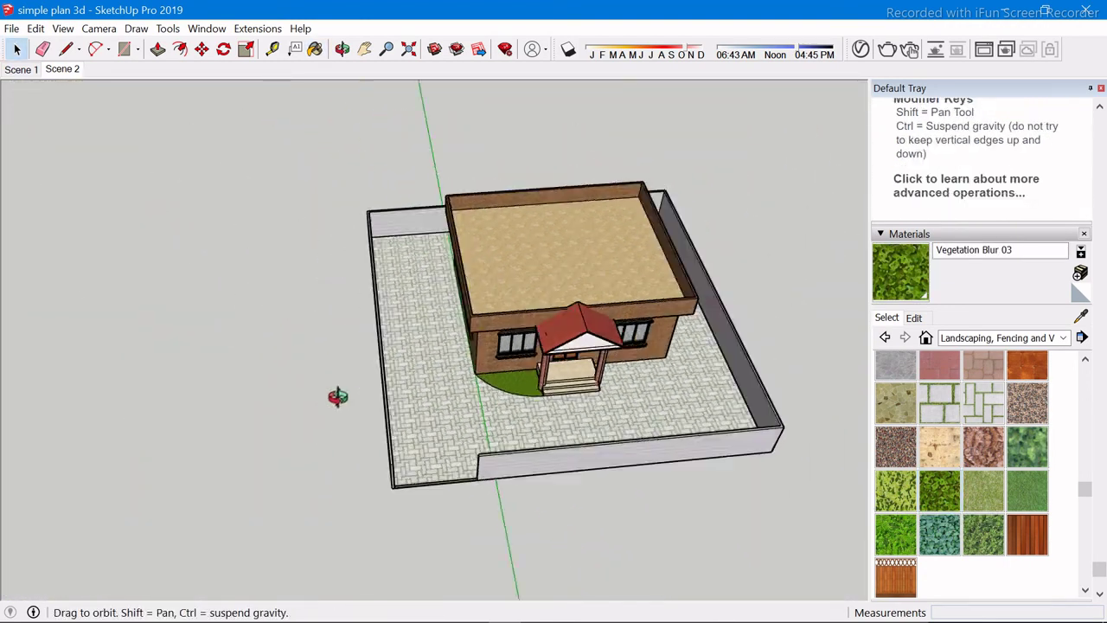
# Orbit and zoom around the house to view the other side of the porch steps
pyautogui.moveTo(432, 320); pyautogui.dragTo(329, 358, button='middle')
pyautogui.scroll(3, 577, 472)
pyautogui.scroll(2, 577, 472)
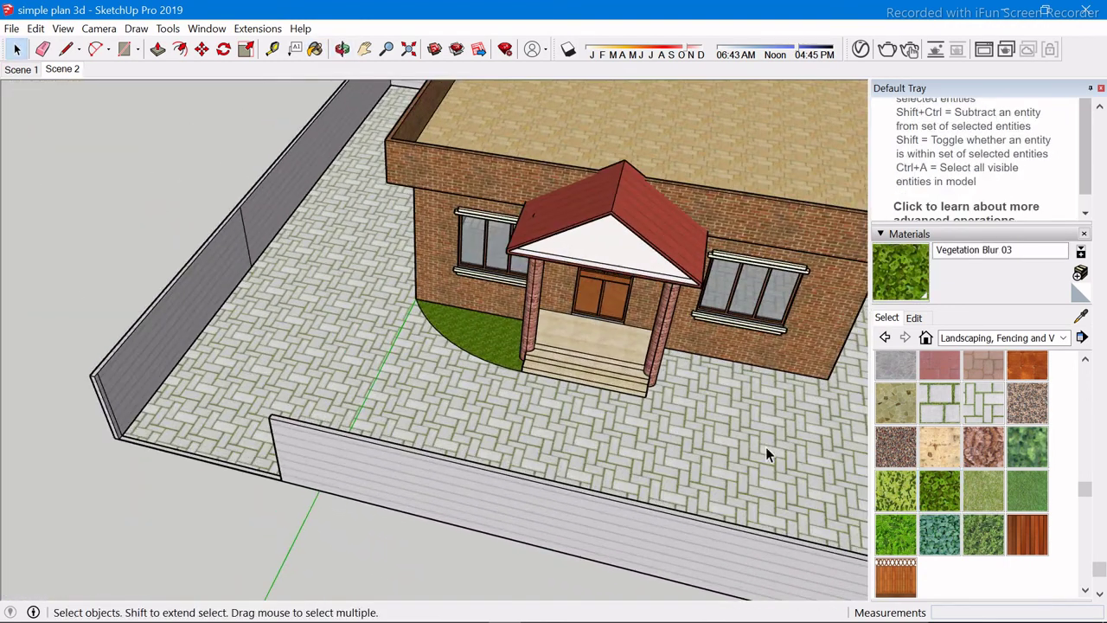
pyautogui.moveTo(577, 473); pyautogui.dragTo(571, 397, button='middle')
pyautogui.scroll(-3, 542, 459)
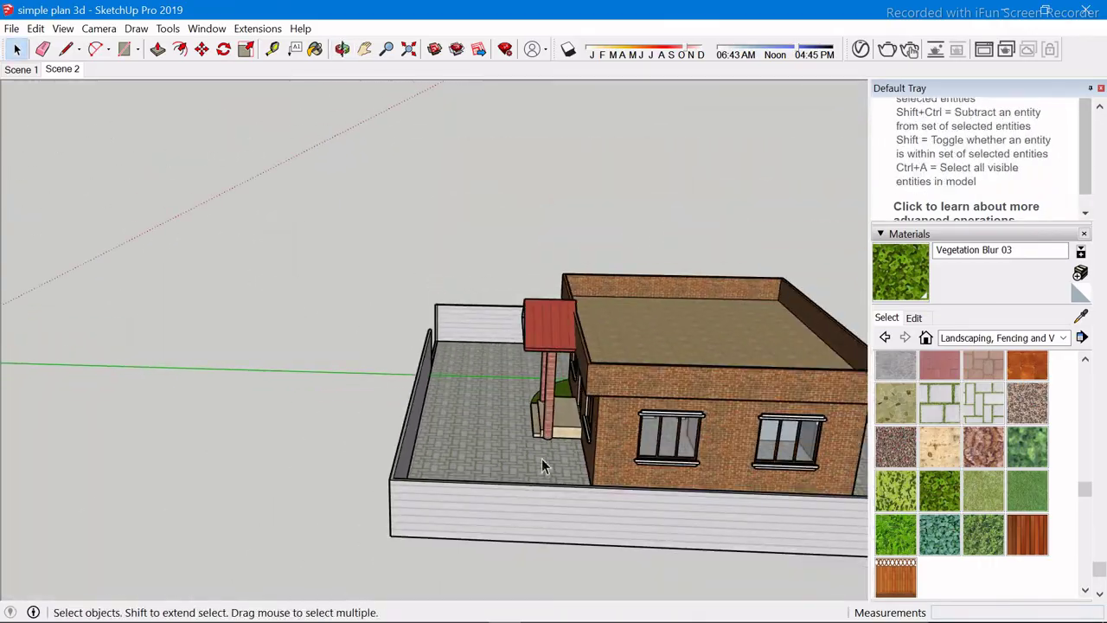
pyautogui.scroll(1, 428, 301)
pyautogui.scroll(-4, 447, 346)
pyautogui.moveTo(448, 346); pyautogui.dragTo(720, 438, button='middle')
pyautogui.scroll(3, 475, 338)
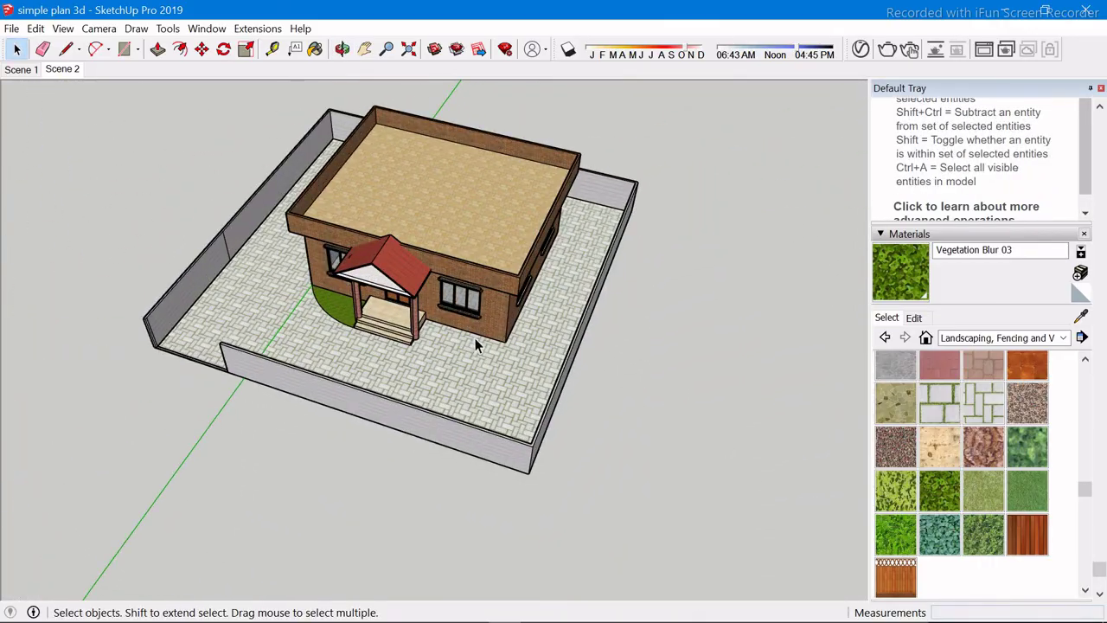
pyautogui.scroll(3, 475, 350)
pyautogui.scroll(1, 475, 350)
# Draw a line from the porch step corner across the paving to the house corner
pyautogui.press('l')
pyautogui.scroll(1, 173, 330)
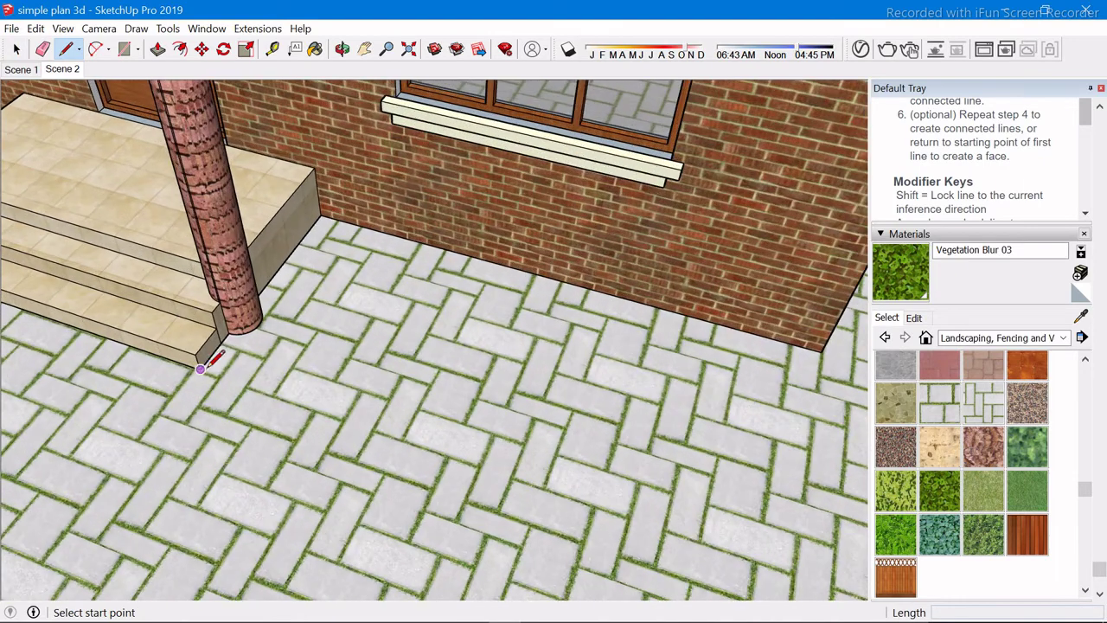
pyautogui.click(200, 369)
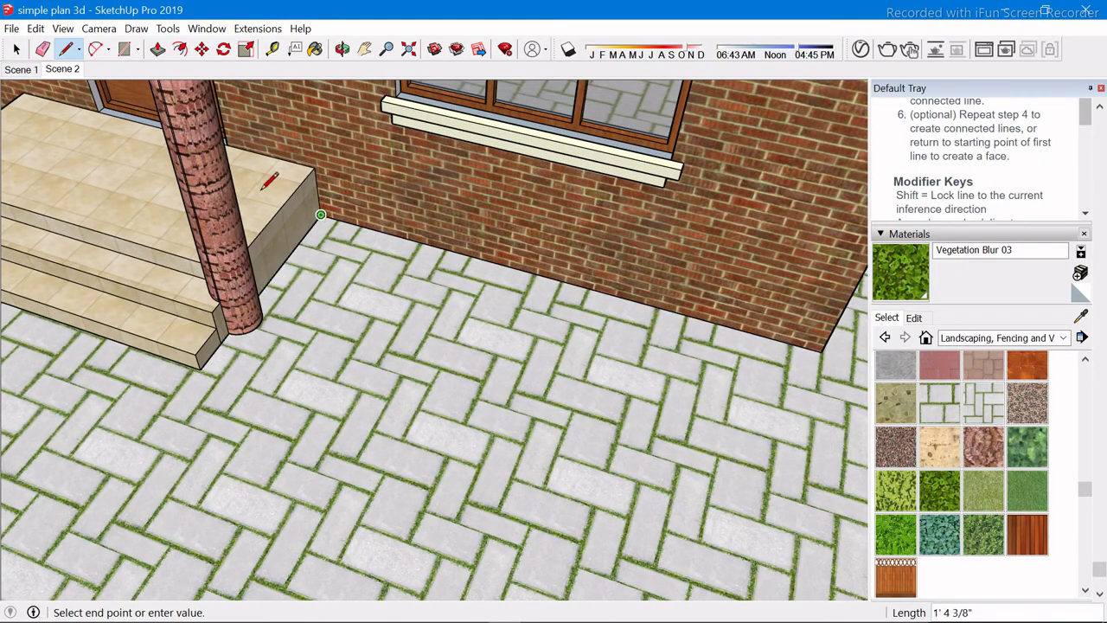
pyautogui.scroll(-2, 265, 185)
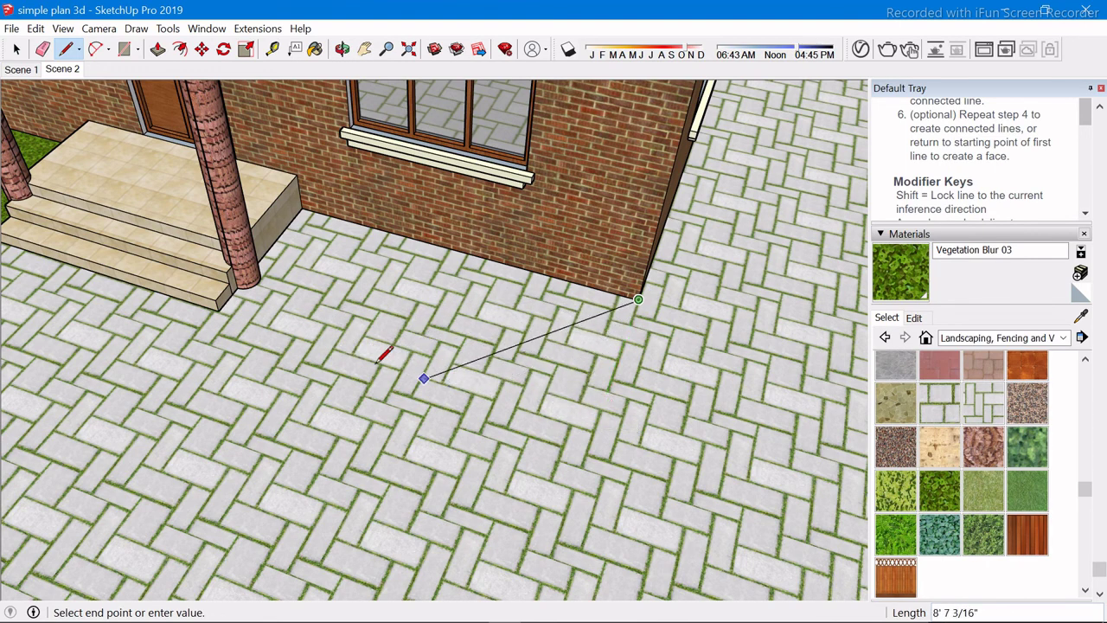
pyautogui.press('Escape')
pyautogui.click(219, 311)
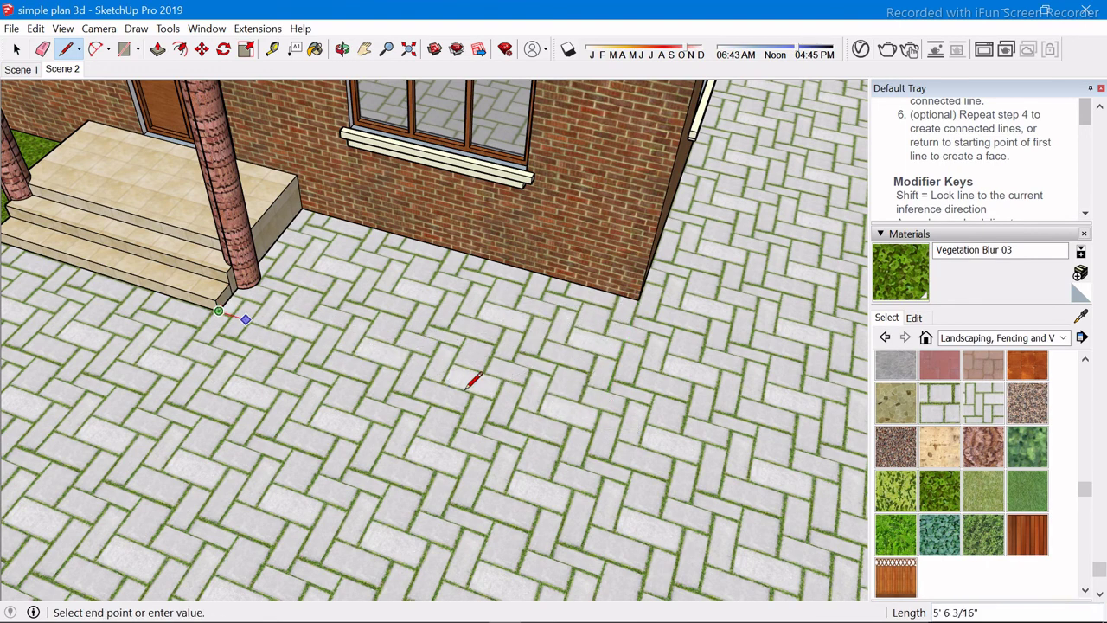
pyautogui.click(594, 430)
pyautogui.press('space')
pyautogui.click(542, 324)
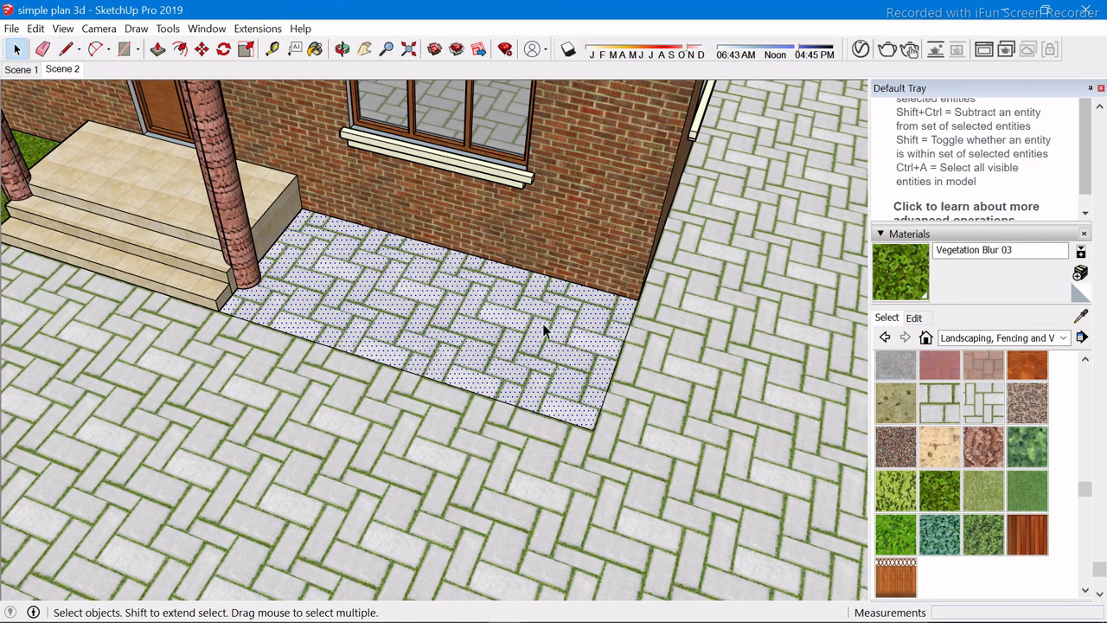
# Draw a 2-Point Arc from step corner to house corner and erase the straight line below it
pyautogui.click(102, 52)
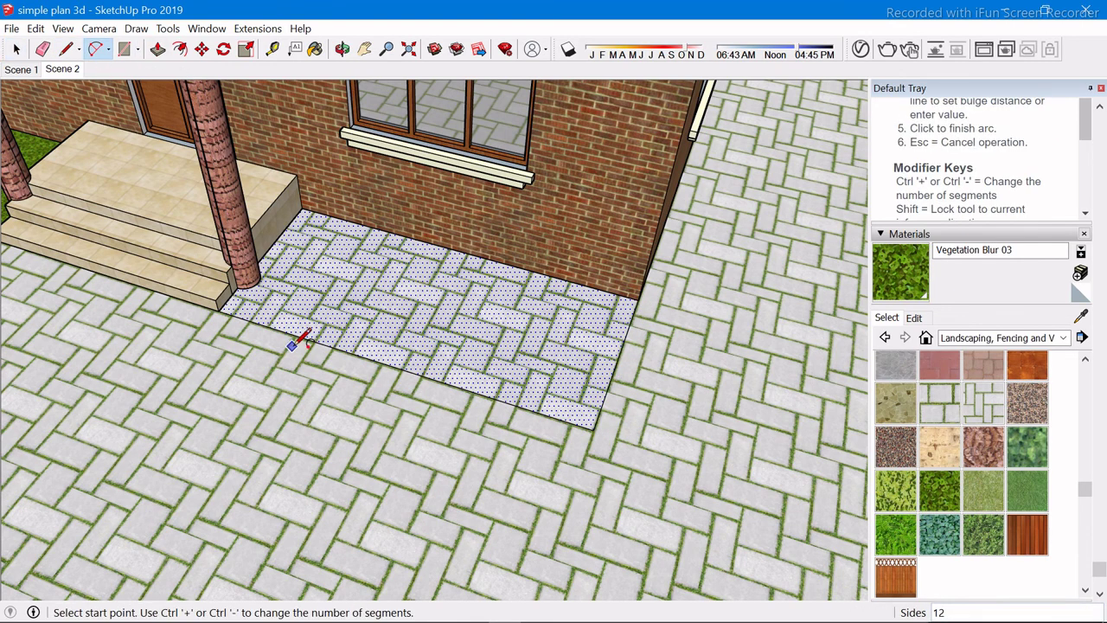
pyautogui.click(223, 310)
pyautogui.click(638, 299)
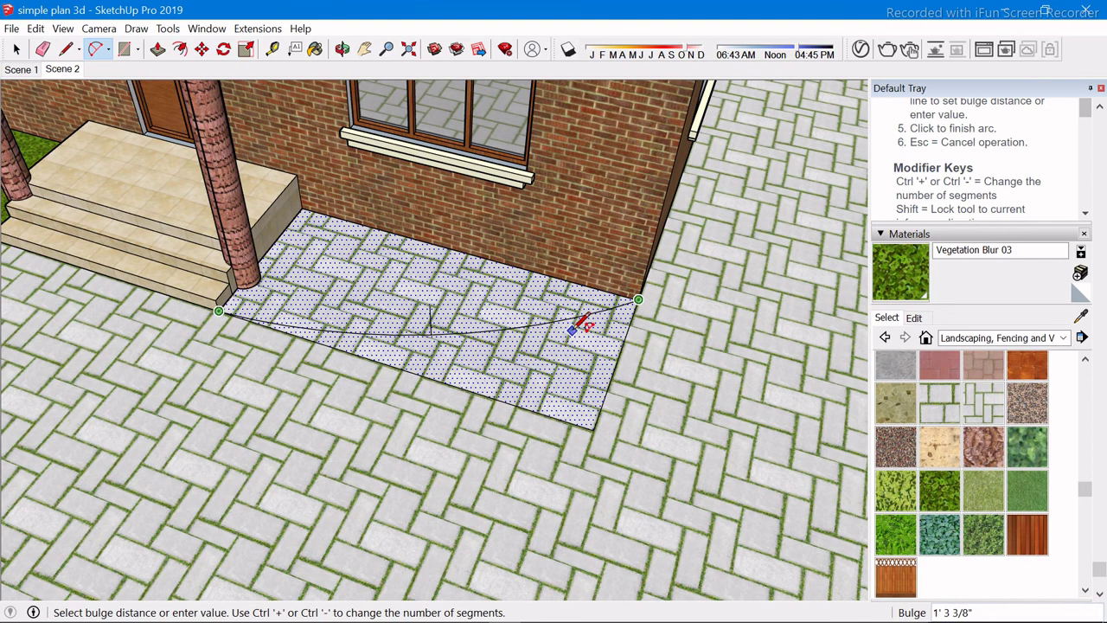
pyautogui.click(580, 321)
pyautogui.press('e')
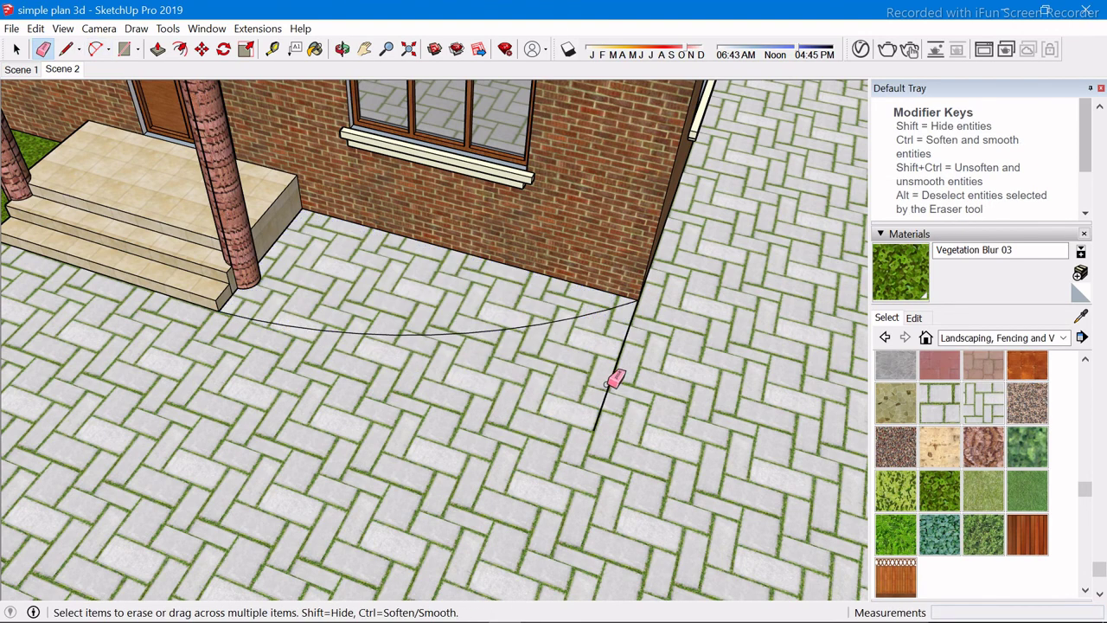
pyautogui.click(613, 380)
# Paint the new curved face with Vegetation Blur 03 grass
pyautogui.press('space')
pyautogui.click(461, 310)
pyautogui.click(915, 283)
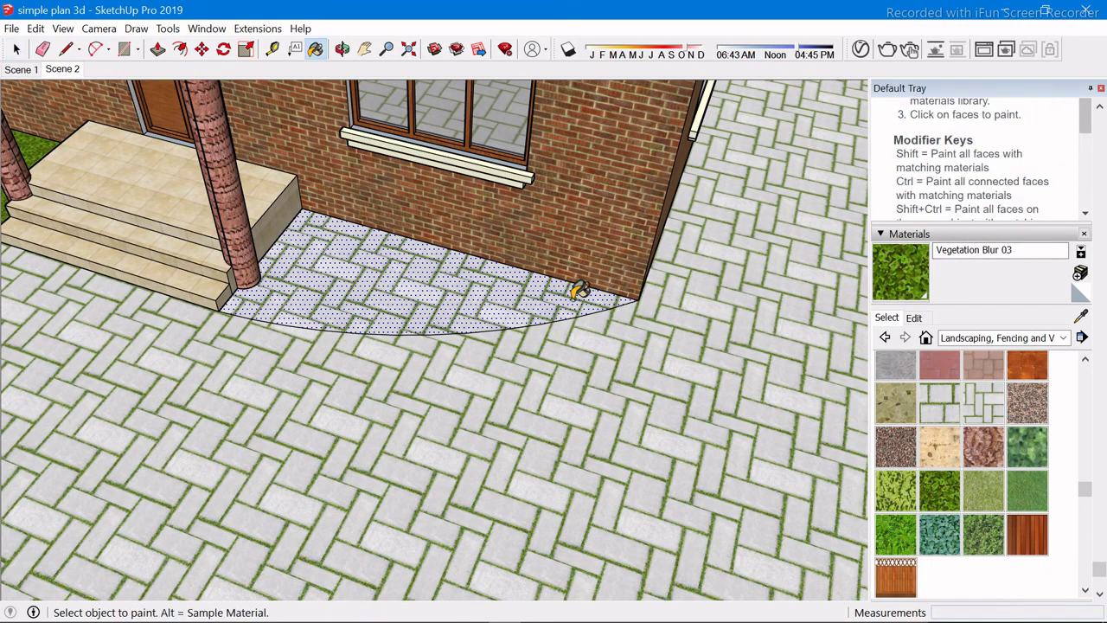
pyautogui.click(575, 285)
pyautogui.press('space')
pyautogui.scroll(-5, 669, 318)
pyautogui.scroll(-3, 462, 286)
# Orbit around the entrance and the whole walled plot to check both lawns
pyautogui.moveTo(191, 224)
pyautogui.mouseDown(button='middle')
pyautogui.moveTo(569, 300)
pyautogui.moveTo(825, 196)
pyautogui.moveTo(727, 153)
pyautogui.moveTo(477, 156)
pyautogui.moveTo(168, 180)
pyautogui.mouseUp(button='middle')
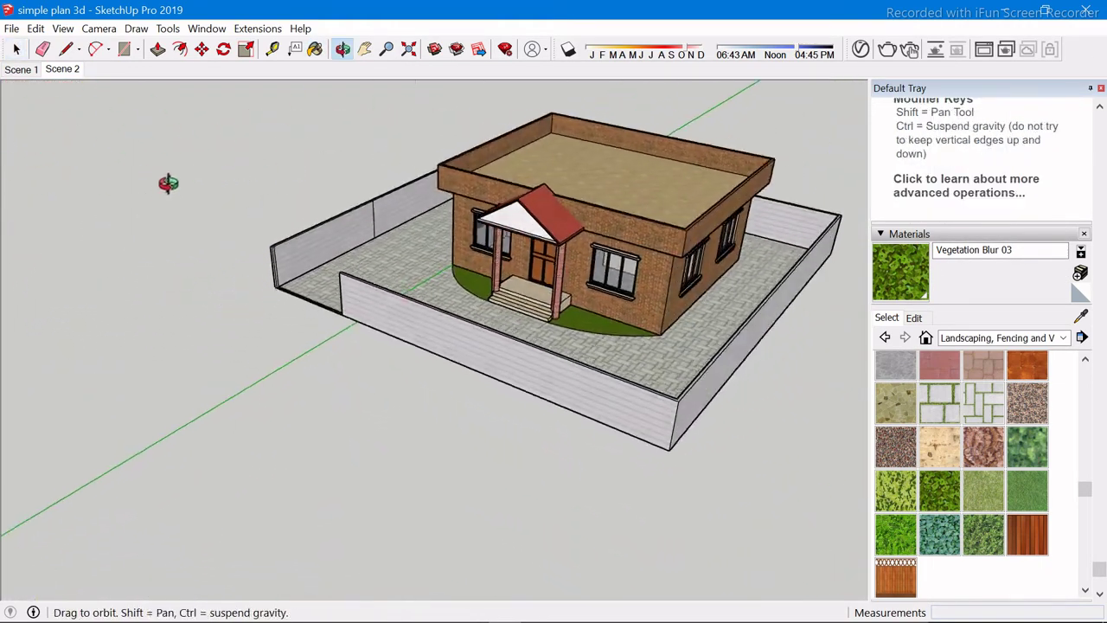
pyautogui.scroll(4, 395, 279)
pyautogui.press('space')
pyautogui.scroll(2, 484, 314)
pyautogui.scroll(3, 353, 350)
pyautogui.moveTo(352, 350)
pyautogui.mouseDown(button='middle')
pyautogui.moveTo(773, 370)
pyautogui.moveTo(814, 337)
pyautogui.mouseUp(button='middle')
pyautogui.scroll(-4, 801, 358)
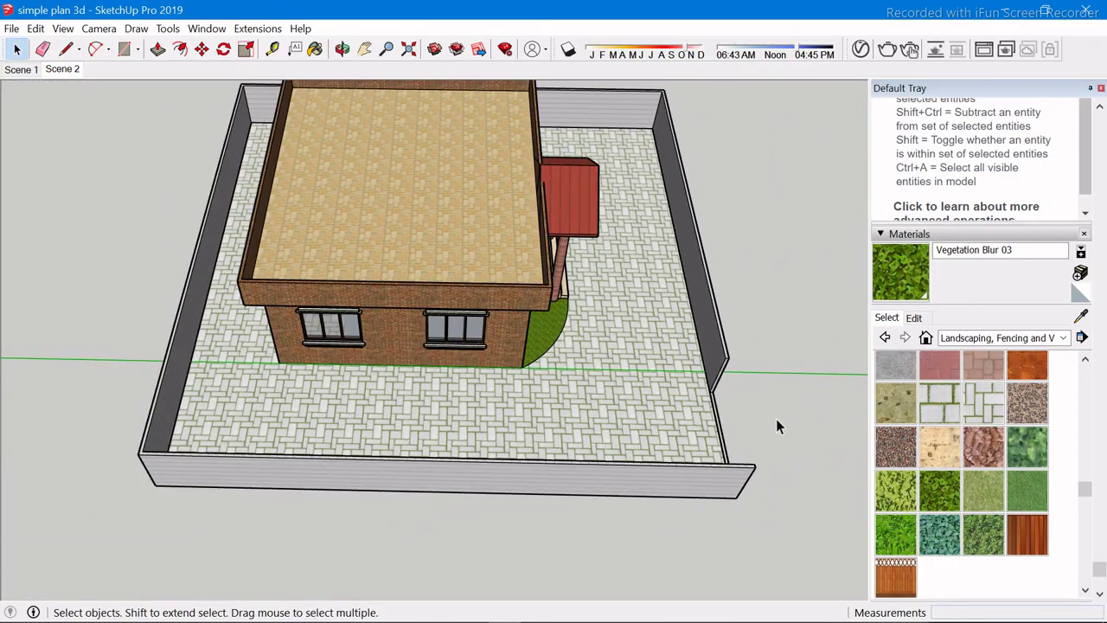
pyautogui.moveTo(722, 360); pyautogui.dragTo(306, 251, button='middle')
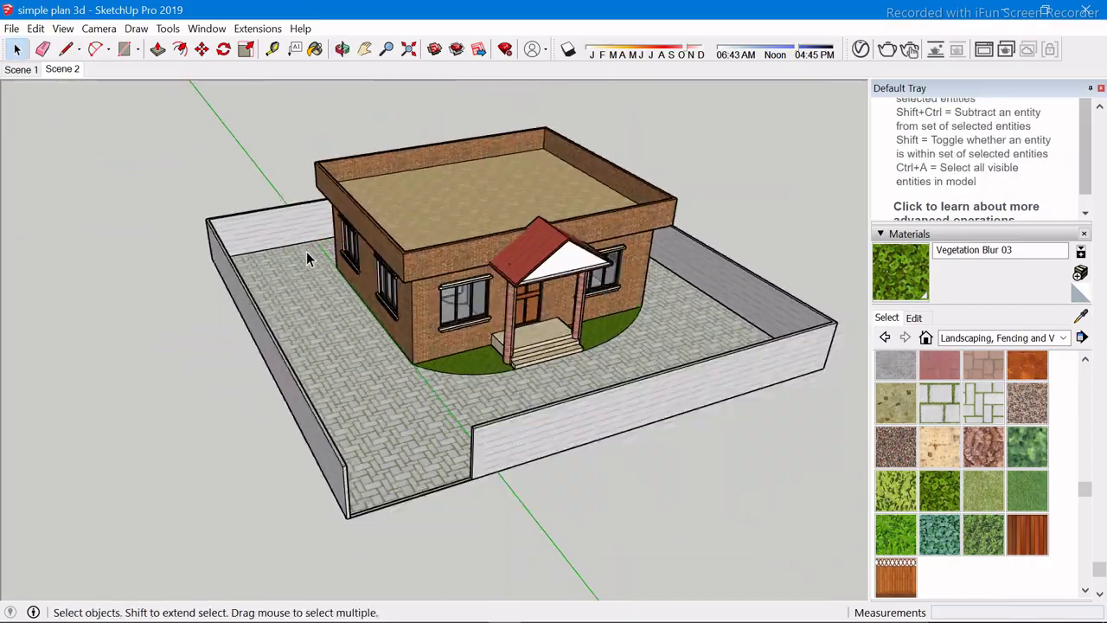
pyautogui.scroll(-3, 306, 251)
pyautogui.moveTo(686, 311)
pyautogui.mouseDown(button='middle')
pyautogui.moveTo(391, 395)
pyautogui.moveTo(538, 338)
pyautogui.mouseUp(button='middle')
pyautogui.scroll(3, 546, 335)
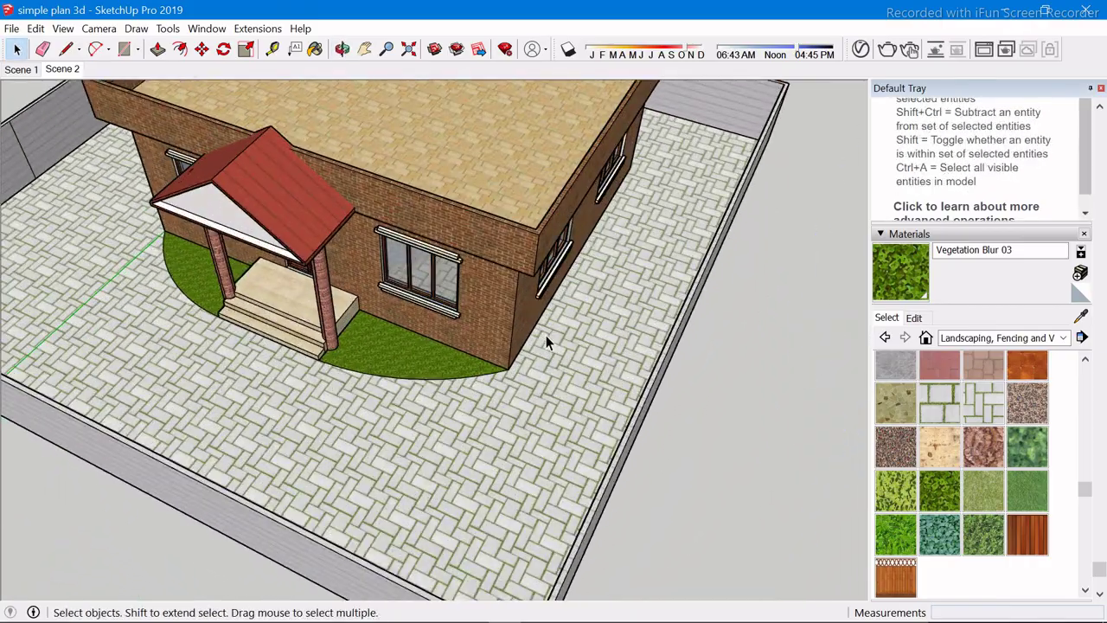
pyautogui.scroll(2, 561, 322)
# Start a line at the house wall corner, orbit to face the side wall, then cancel it
pyautogui.press('l')
pyautogui.scroll(2, 494, 407)
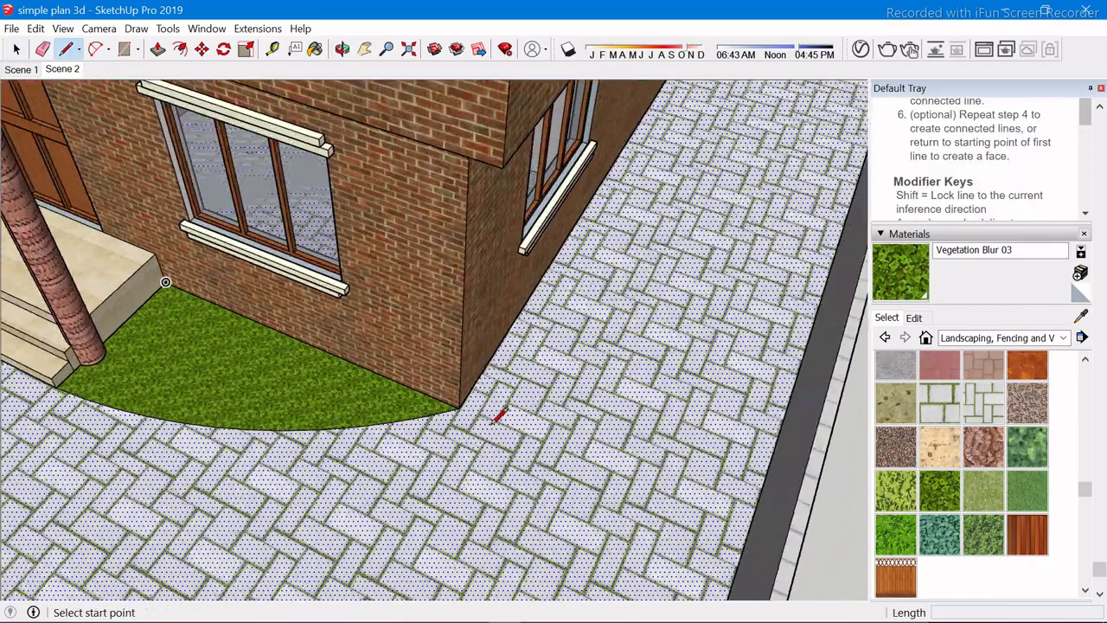
pyautogui.scroll(2, 430, 426)
pyautogui.click(455, 394)
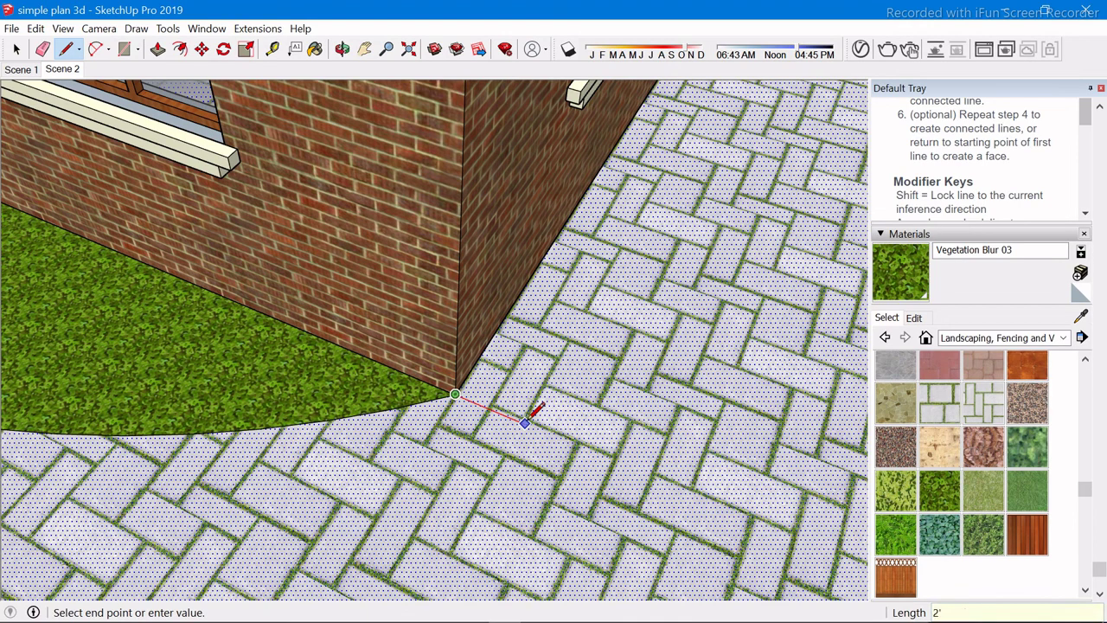
pyautogui.scroll(-5, 547, 337)
pyautogui.scroll(-3, 594, 217)
pyautogui.moveTo(594, 218); pyautogui.dragTo(217, 268, button='middle')
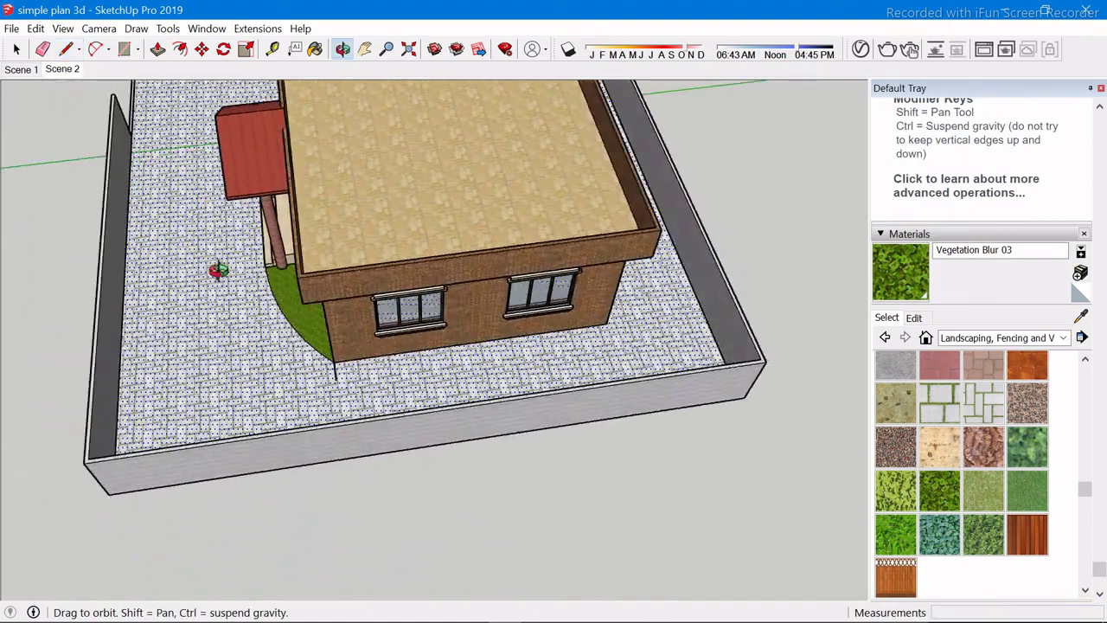
pyautogui.scroll(3, 597, 411)
pyautogui.scroll(2, 597, 411)
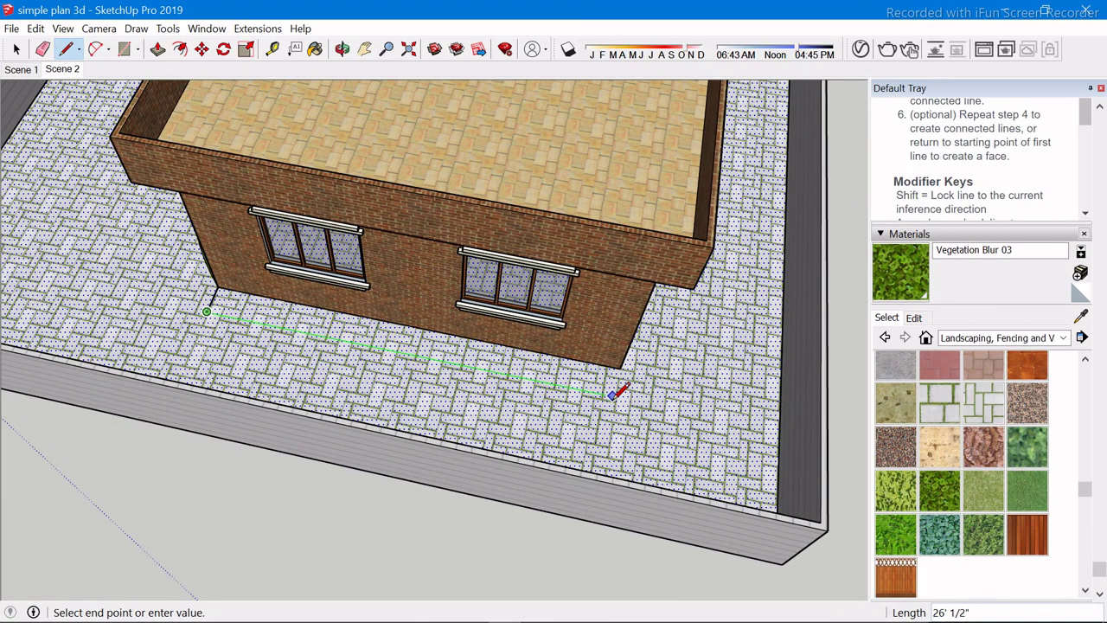
pyautogui.moveTo(656, 400); pyautogui.dragTo(564, 497, button='middle')
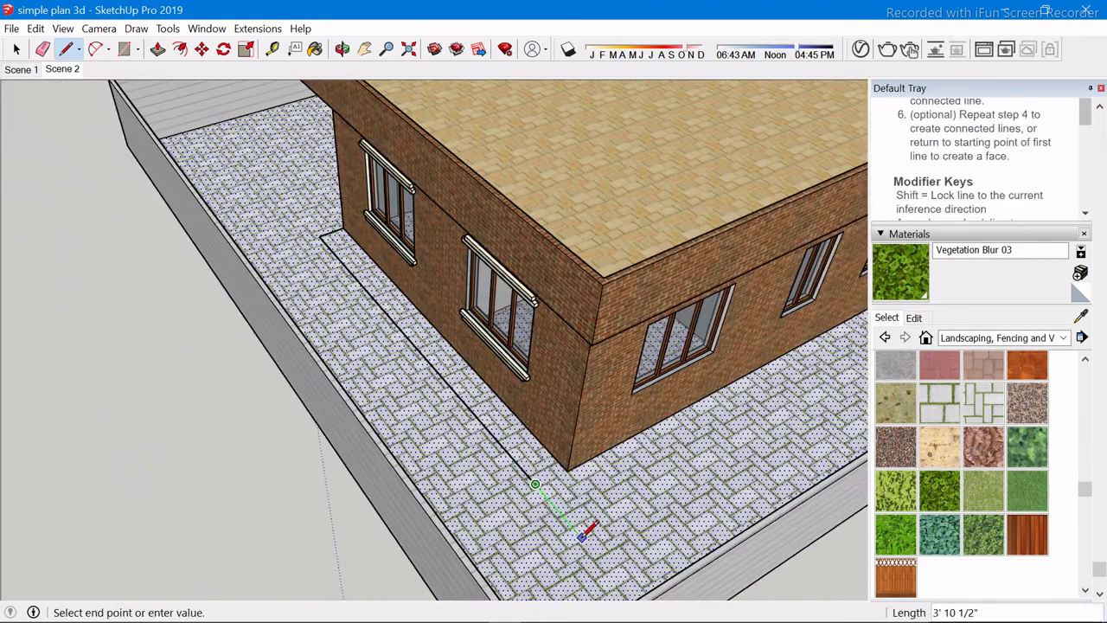
pyautogui.scroll(-3, 585, 524)
pyautogui.scroll(-3, 484, 338)
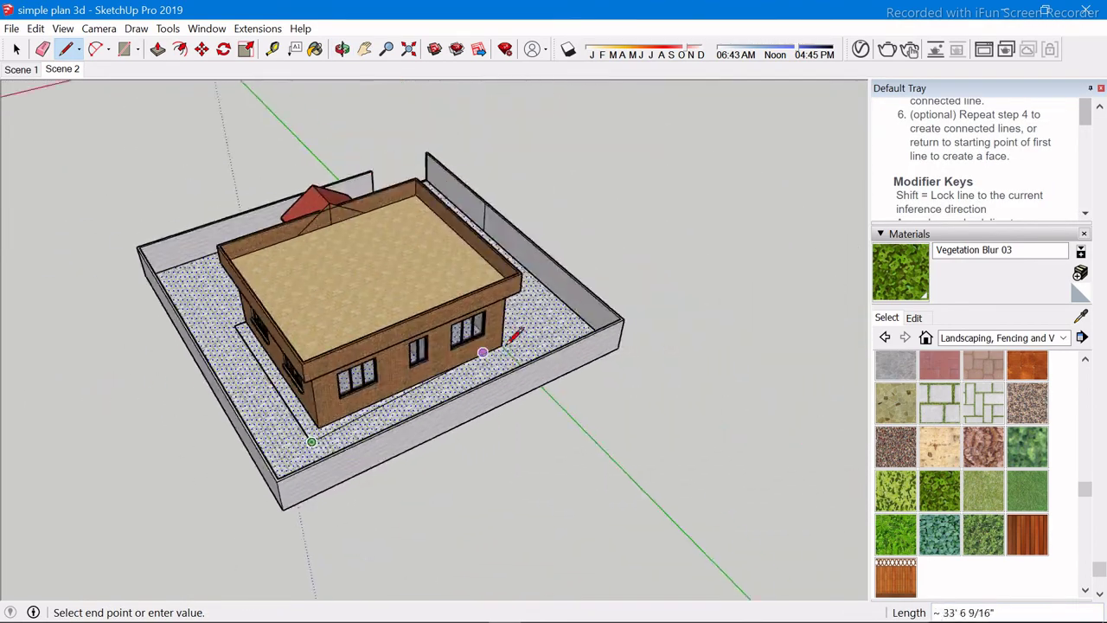
pyautogui.moveTo(484, 338); pyautogui.dragTo(480, 388, button='middle')
pyautogui.scroll(3, 480, 388)
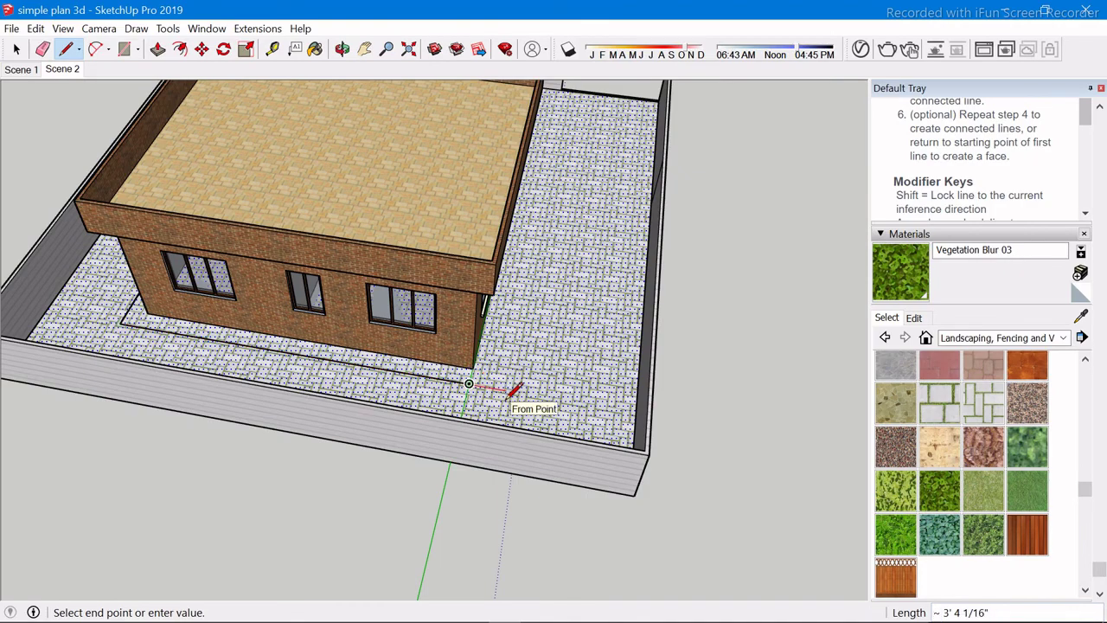
pyautogui.moveTo(586, 255); pyautogui.dragTo(574, 408, button='middle')
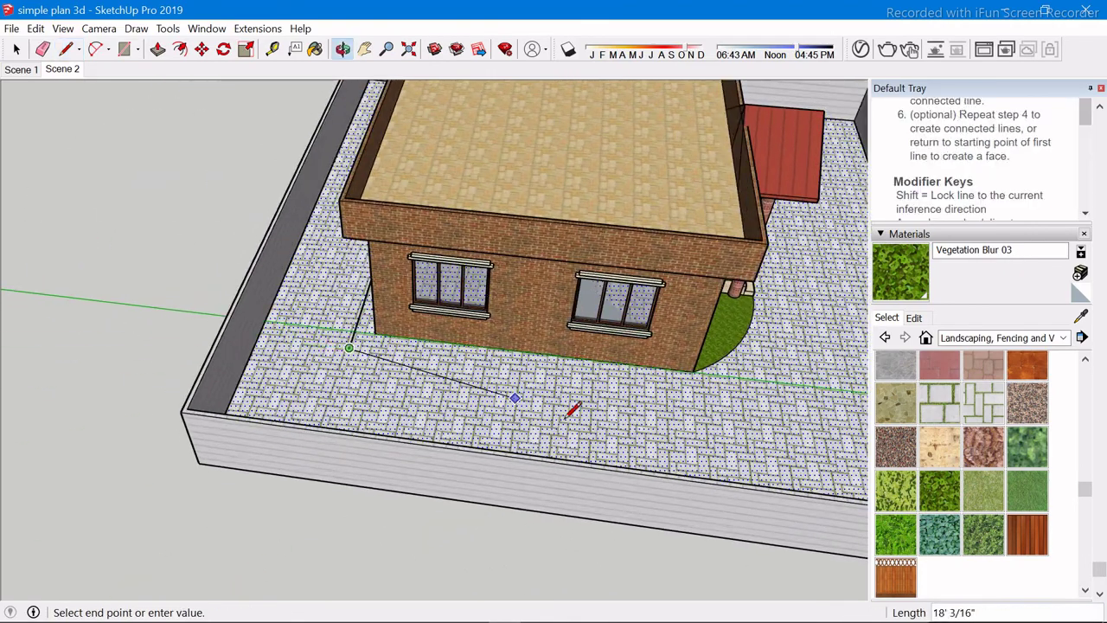
pyautogui.scroll(3, 675, 400)
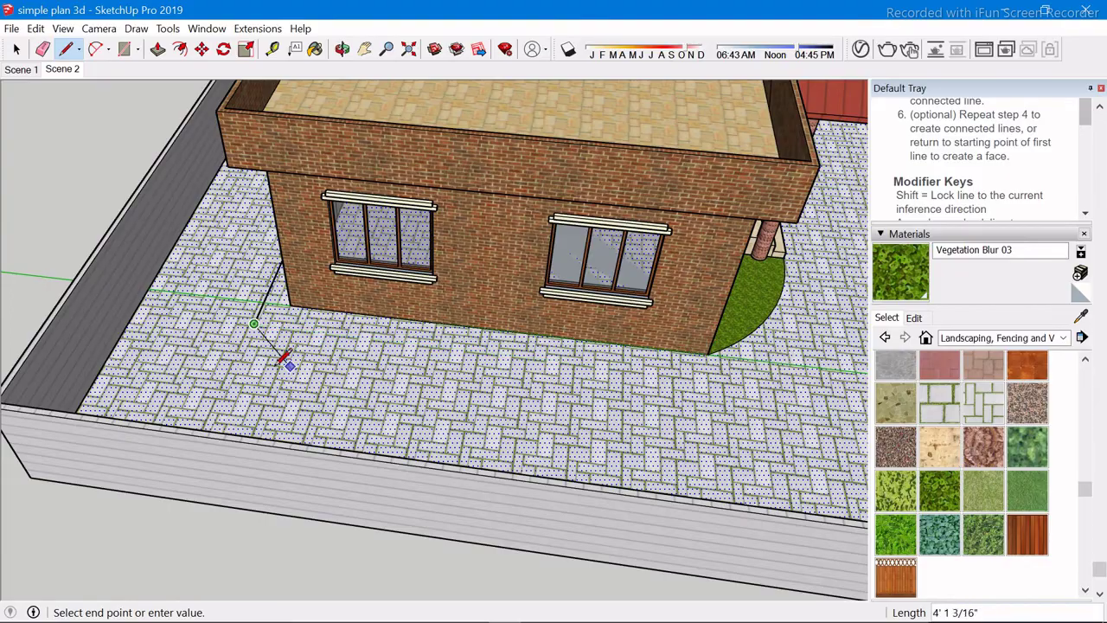
pyautogui.moveTo(251, 363); pyautogui.dragTo(573, 378, button='middle')
pyautogui.press('Escape')
pyautogui.scroll(3, 312, 468)
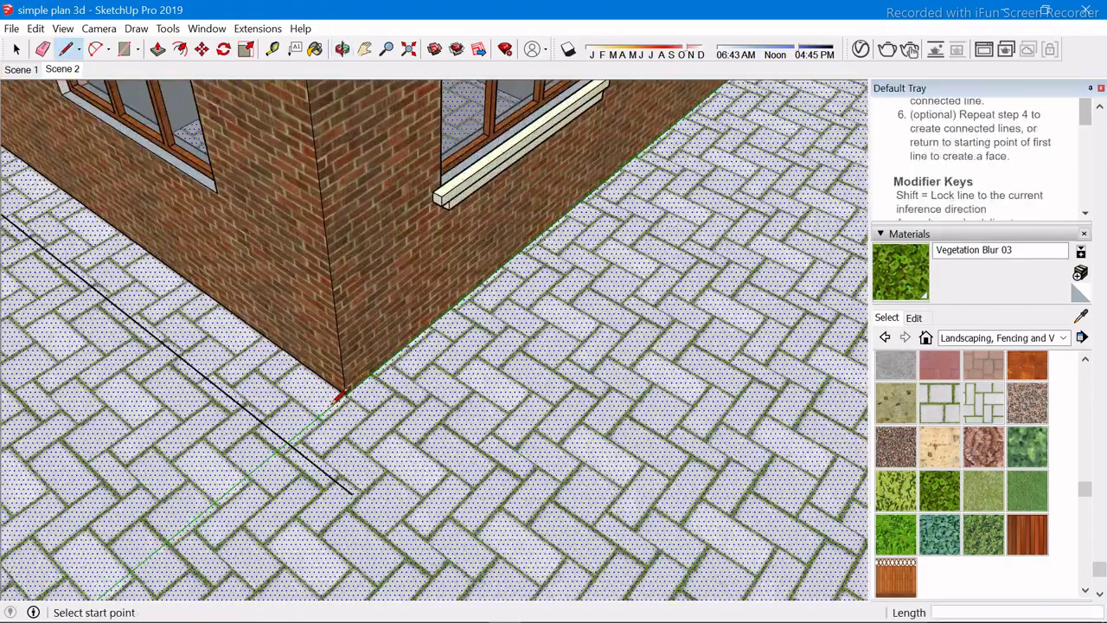
pyautogui.scroll(2, 338, 398)
pyautogui.scroll(2, 337, 398)
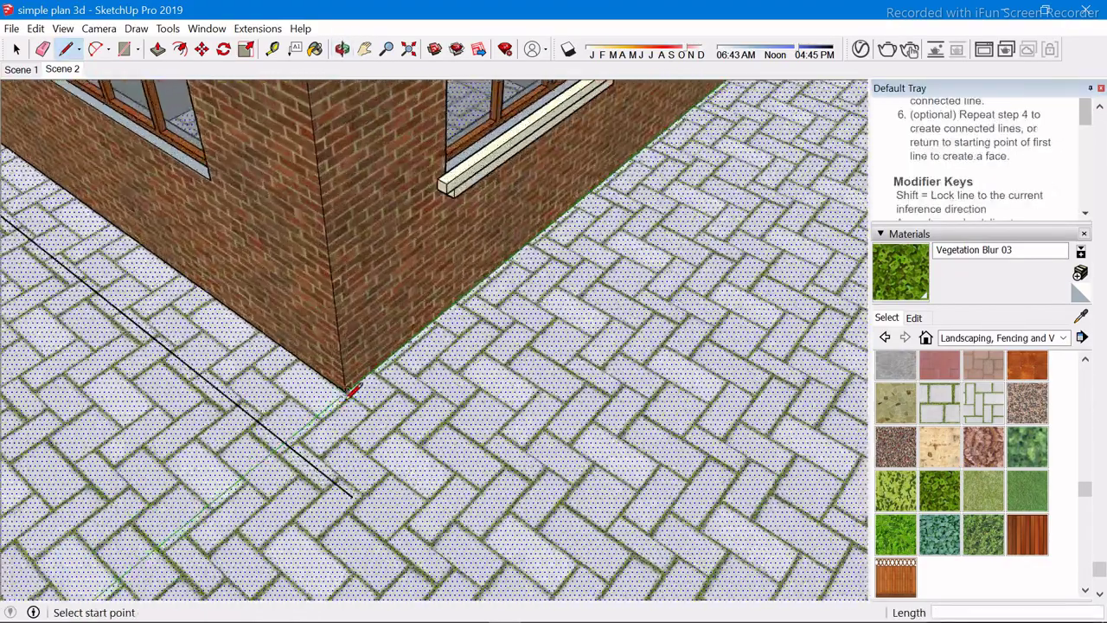
# Draw an edge from the existing paving line's end to close off the strip beside the side wall
pyautogui.click(284, 442)
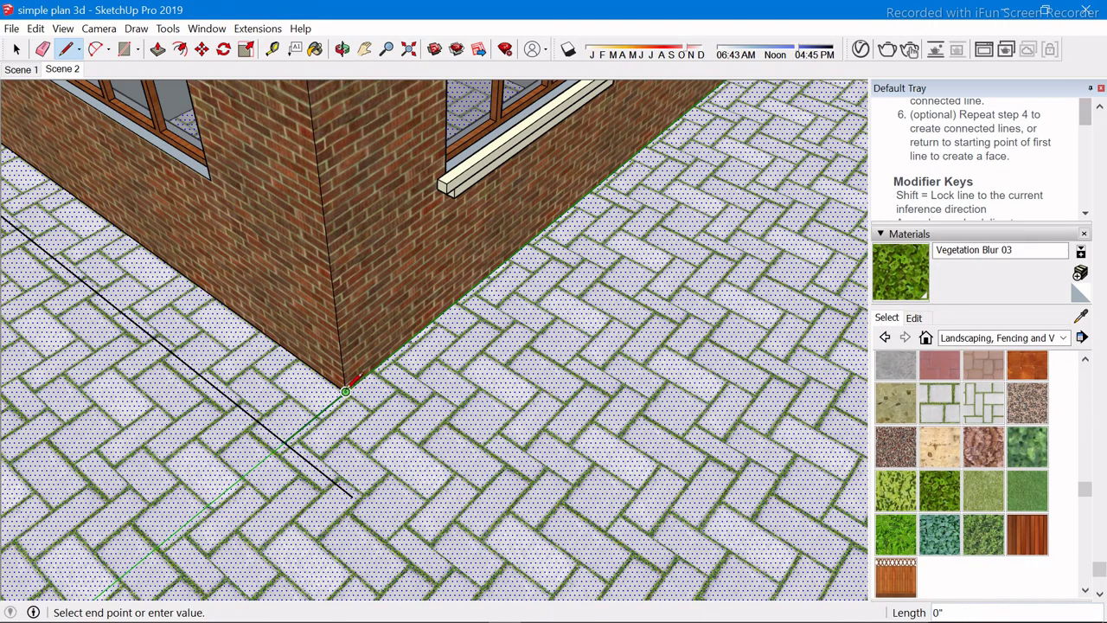
pyautogui.scroll(-5, 346, 391)
pyautogui.scroll(-4, 683, 494)
pyautogui.scroll(5, 660, 459)
pyautogui.scroll(3, 354, 292)
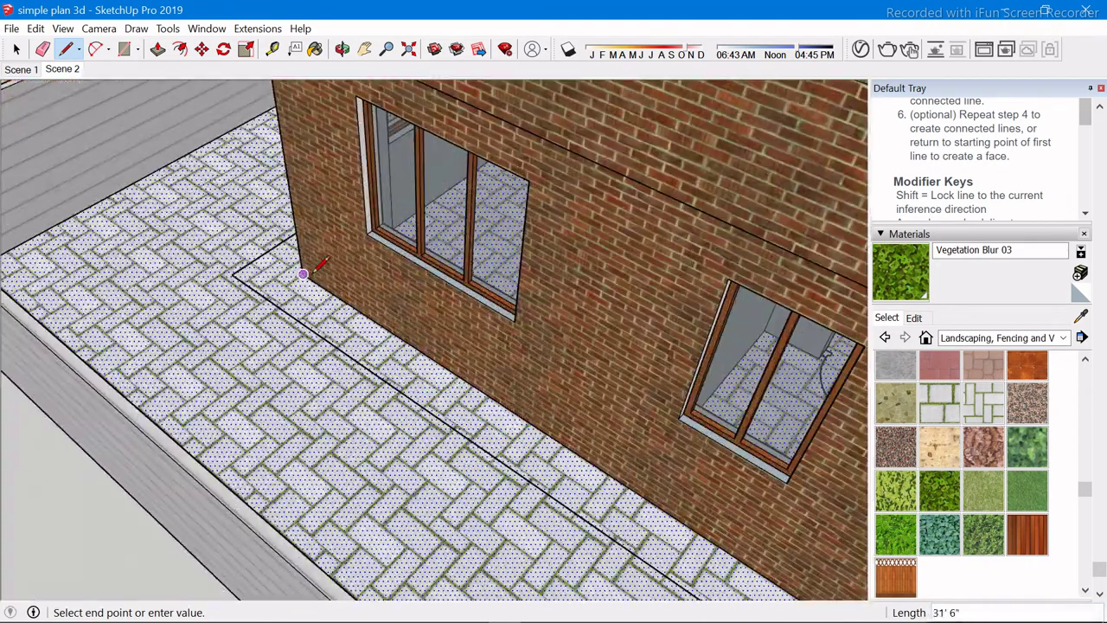
pyautogui.scroll(-4, 571, 379)
pyautogui.scroll(-2, 415, 383)
pyautogui.scroll(3, 435, 314)
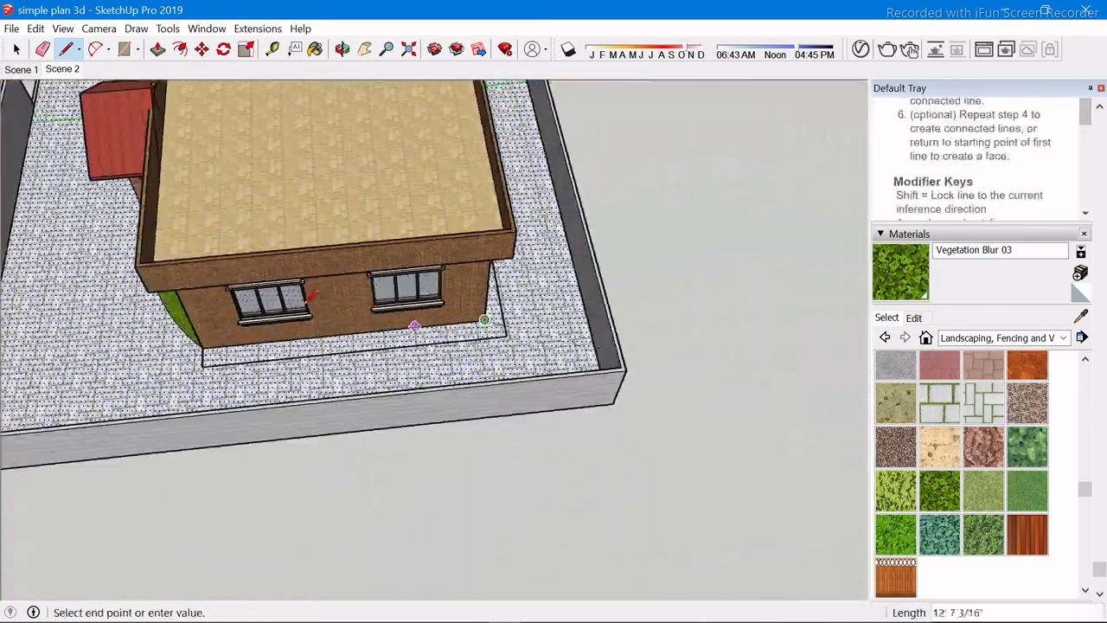
pyautogui.scroll(3, 260, 329)
pyautogui.click(189, 368)
pyautogui.press('space')
pyautogui.scroll(-2, 311, 384)
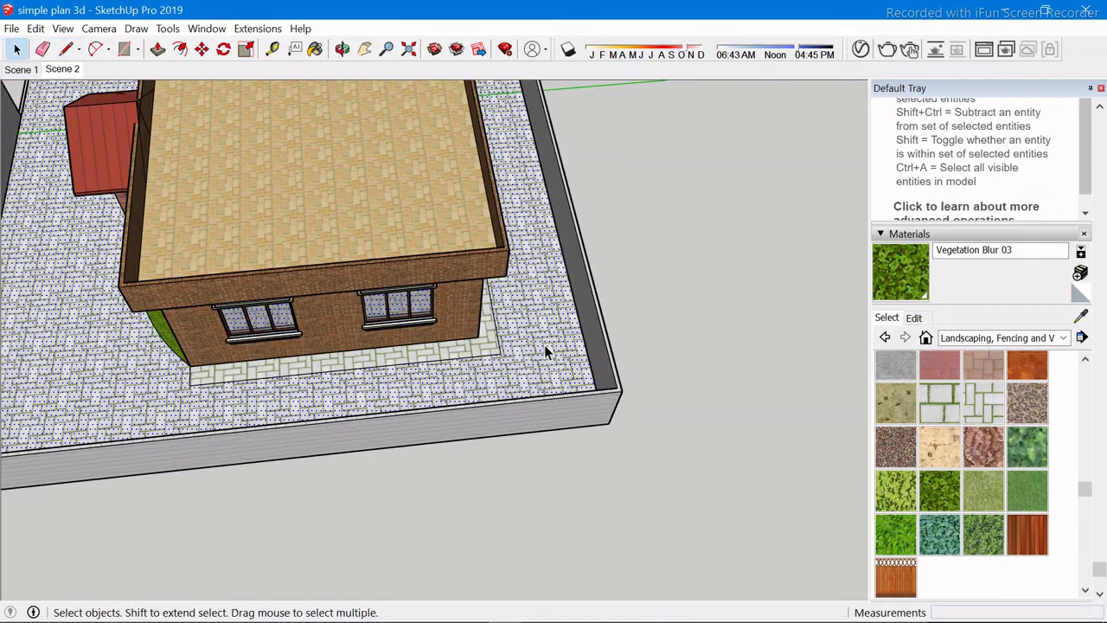
# Orbit to face the brick side wall, start a line at its base, then cancel it
pyautogui.scroll(-3, 544, 344)
pyautogui.moveTo(307, 404); pyautogui.dragTo(606, 376, button='middle')
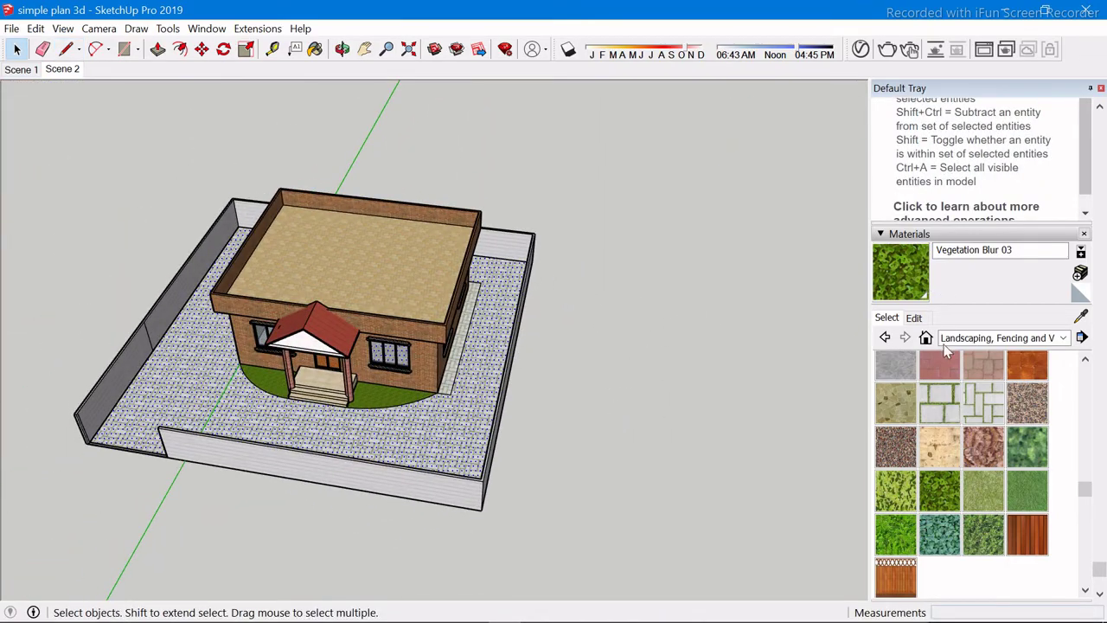
pyautogui.moveTo(370, 366)
pyautogui.mouseDown(button='middle')
pyautogui.moveTo(606, 237)
pyautogui.moveTo(648, 230)
pyautogui.moveTo(167, 437)
pyautogui.mouseUp(button='middle')
pyautogui.scroll(3, 210, 410)
pyautogui.scroll(5, 210, 409)
pyautogui.moveTo(213, 371)
pyautogui.mouseDown(button='middle')
pyautogui.moveTo(362, 413)
pyautogui.moveTo(200, 469)
pyautogui.moveTo(386, 388)
pyautogui.mouseUp(button='middle')
pyautogui.press('l')
pyautogui.scroll(-3, 386, 393)
pyautogui.scroll(2, 315, 389)
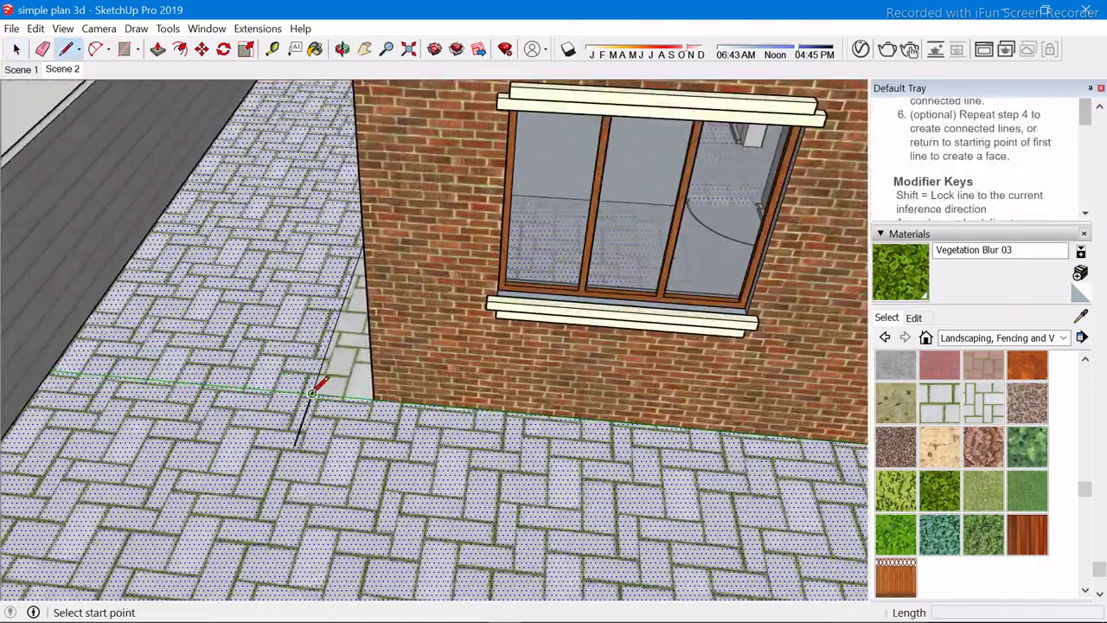
pyautogui.click(316, 390)
pyautogui.scroll(-2, 180, 353)
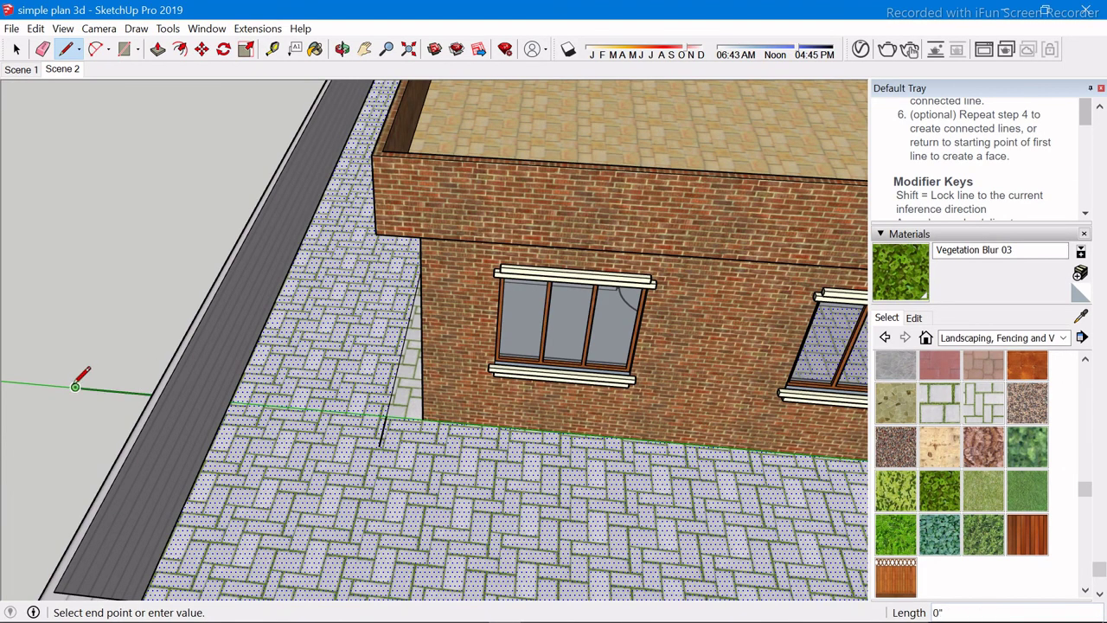
pyautogui.press('Escape')
# Restart a new line from another point at the base of the side wall
pyautogui.press('e')
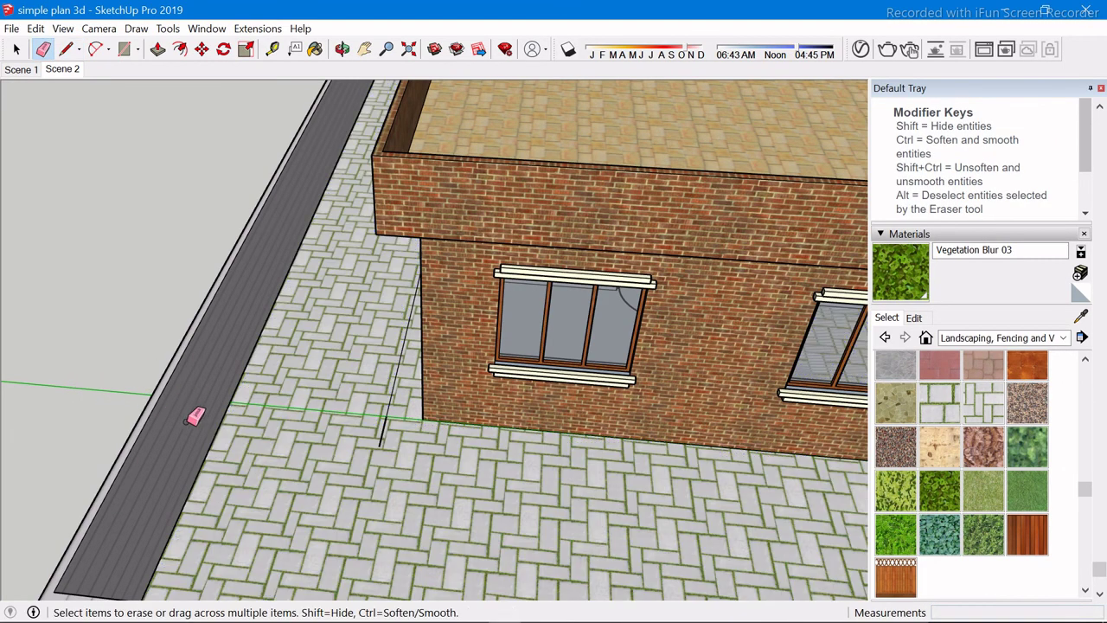
pyautogui.press('space')
pyautogui.scroll(3, 335, 396)
pyautogui.scroll(3, 331, 409)
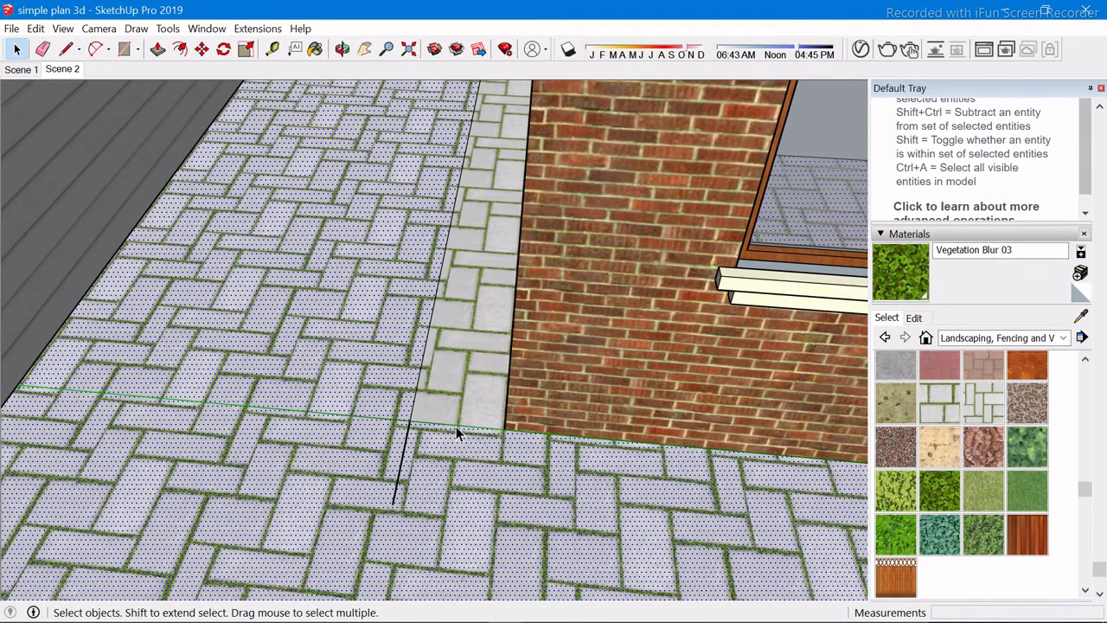
pyautogui.press('l')
pyautogui.click(410, 421)
pyautogui.scroll(-2, 525, 403)
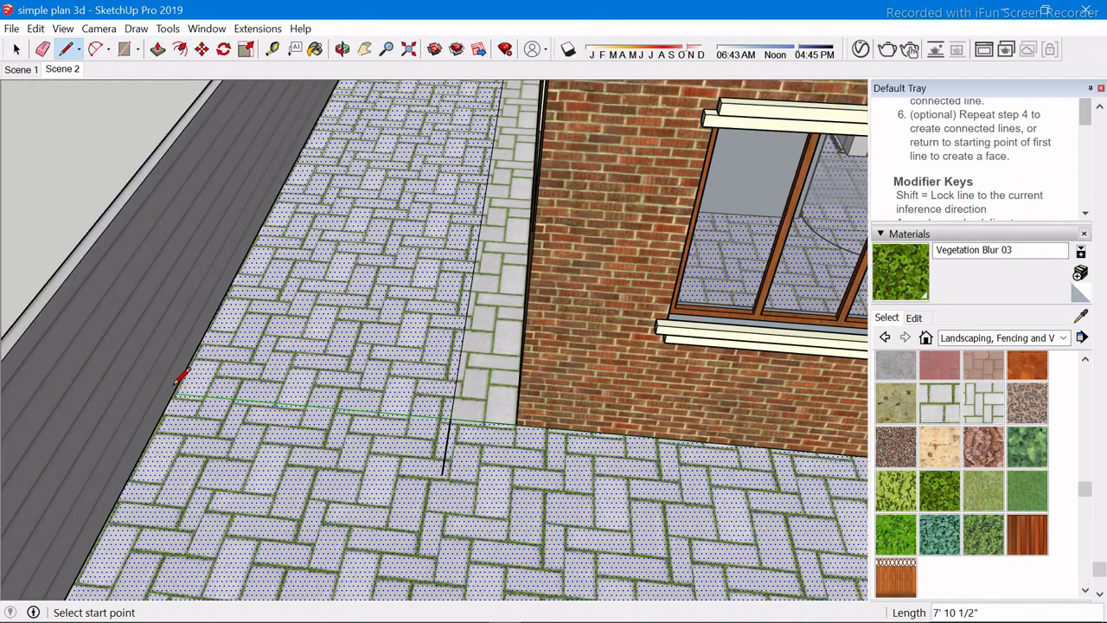
# Finish the edge across the paving and start another at the boundary wall corner
pyautogui.scroll(-3, 667, 531)
pyautogui.scroll(-2, 601, 383)
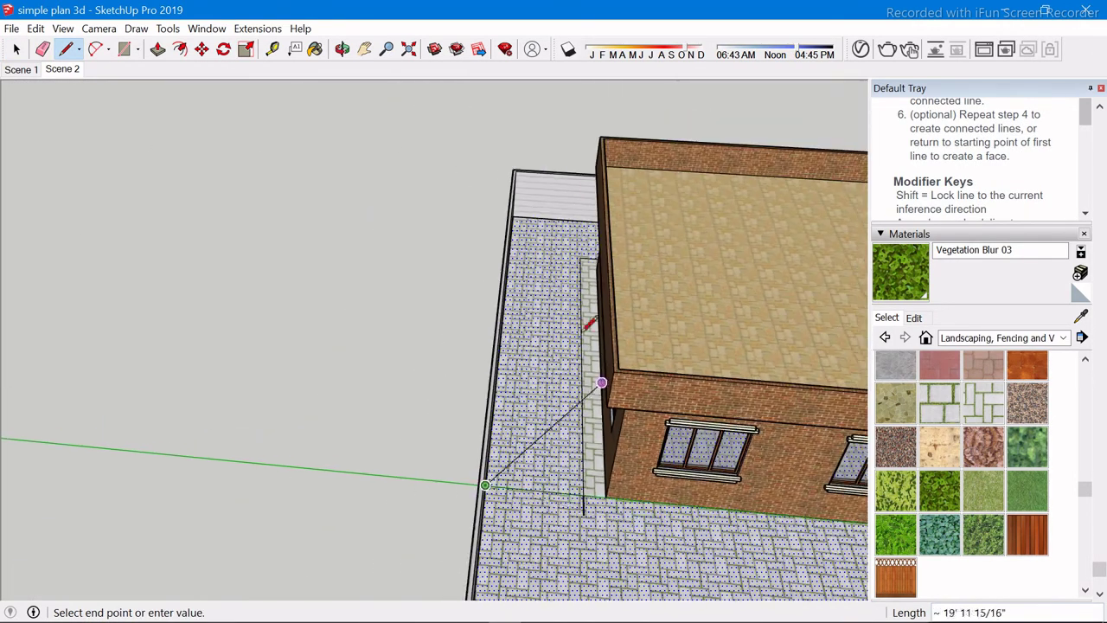
pyautogui.moveTo(601, 383); pyautogui.dragTo(519, 260, button='middle')
pyautogui.scroll(4, 485, 189)
pyautogui.click(482, 192)
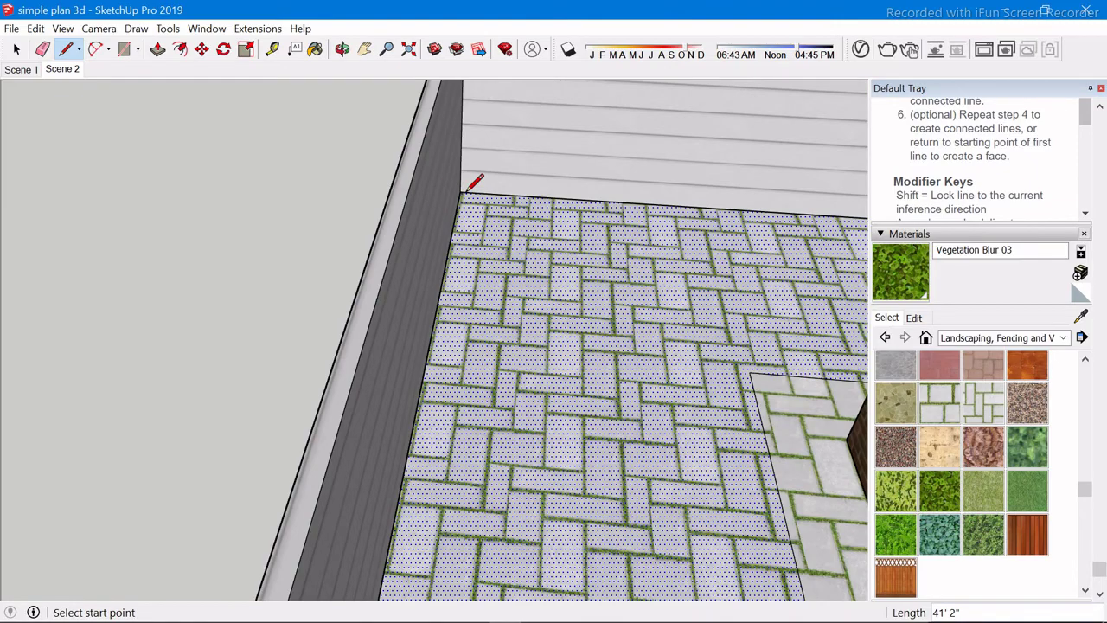
pyautogui.click(460, 190)
# Start a line at the paving corner by the wall, then cancel the unfinished line
pyautogui.scroll(-5, 247, 284)
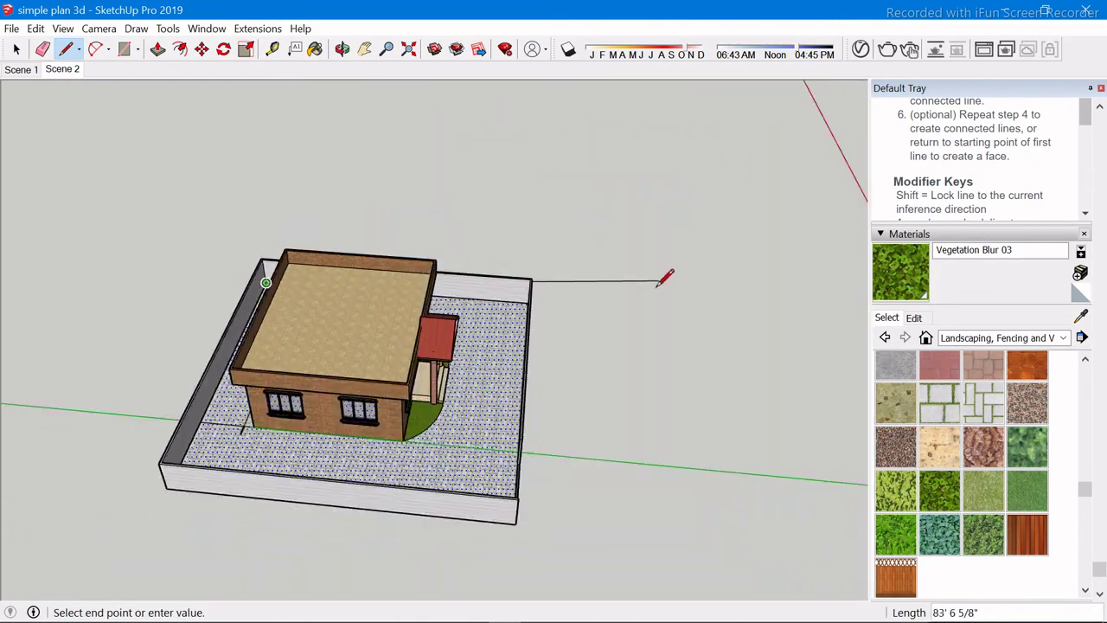
pyautogui.moveTo(528, 331)
pyautogui.mouseDown(button='middle')
pyautogui.moveTo(106, 390)
pyautogui.moveTo(507, 366)
pyautogui.moveTo(657, 415)
pyautogui.moveTo(660, 333)
pyautogui.moveTo(736, 282)
pyautogui.mouseUp(button='middle')
pyautogui.scroll(3, 507, 366)
pyautogui.scroll(2, 529, 396)
pyautogui.scroll(3, 632, 407)
pyautogui.scroll(2, 658, 332)
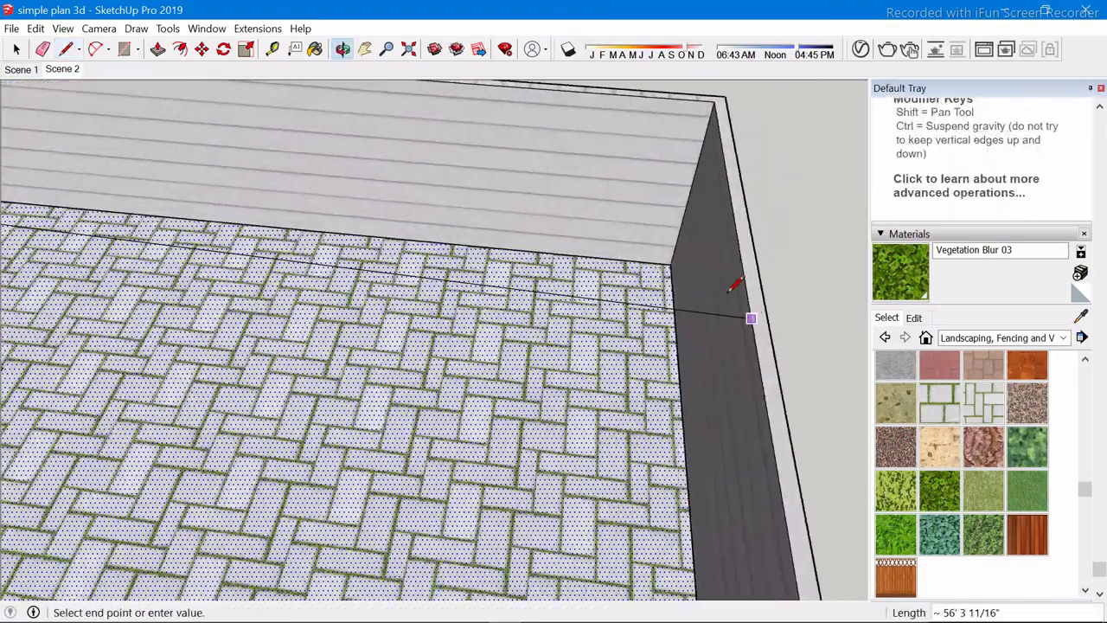
pyautogui.click(671, 263)
pyautogui.scroll(-3, 650, 254)
pyautogui.scroll(-3, 642, 260)
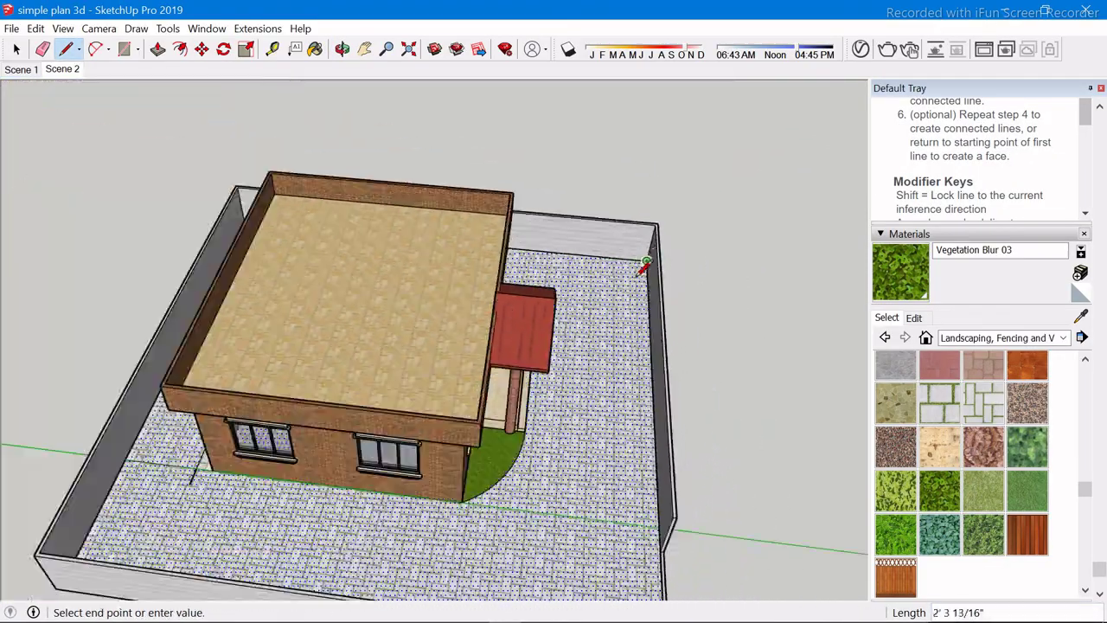
pyautogui.moveTo(642, 259)
pyautogui.mouseDown(button='middle')
pyautogui.moveTo(465, 309)
pyautogui.moveTo(548, 248)
pyautogui.mouseUp(button='middle')
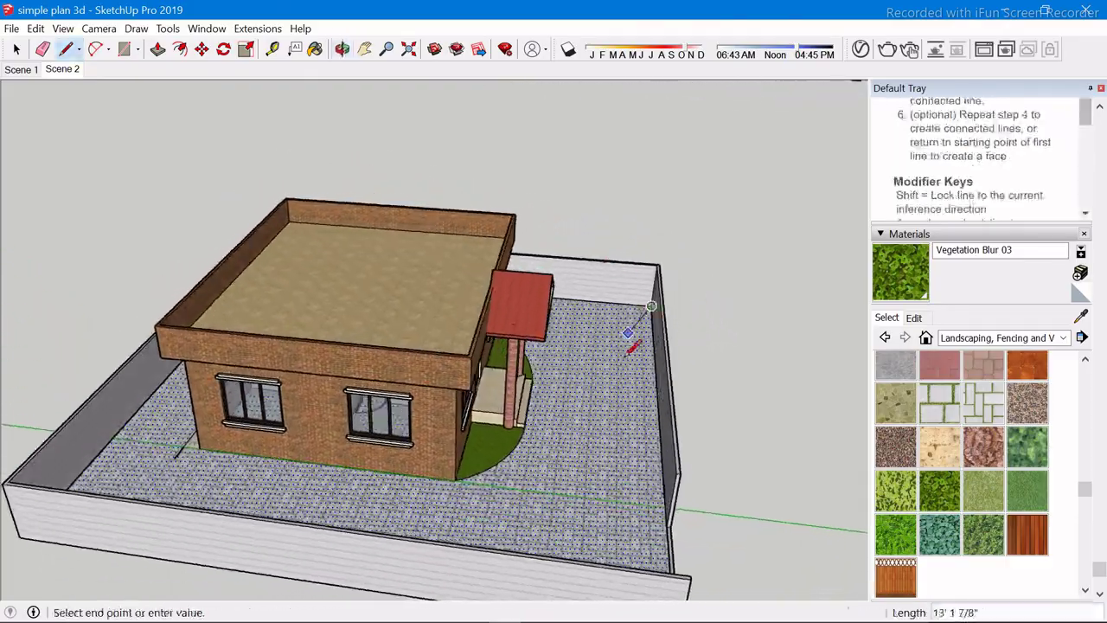
pyautogui.scroll(3, 657, 381)
pyautogui.scroll(2, 606, 381)
pyautogui.scroll(3, 494, 358)
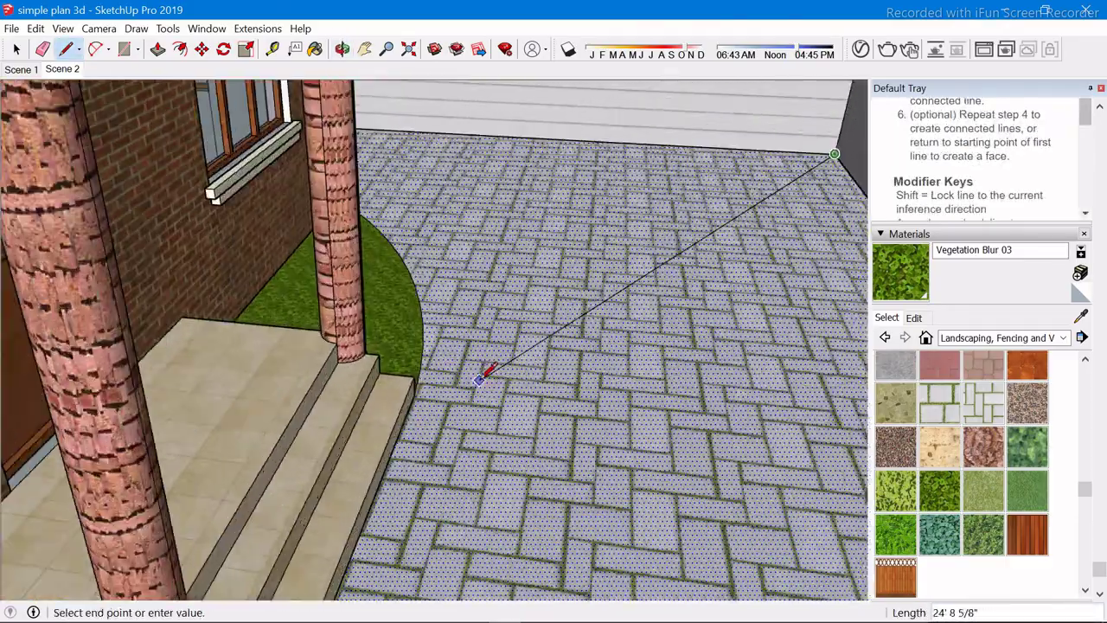
pyautogui.press('Escape')
# Orbit down onto the side paving beside the porch and return to selecting
pyautogui.moveTo(482, 371); pyautogui.dragTo(410, 395, button='middle')
pyautogui.scroll(2, 332, 400)
pyautogui.scroll(2, 329, 403)
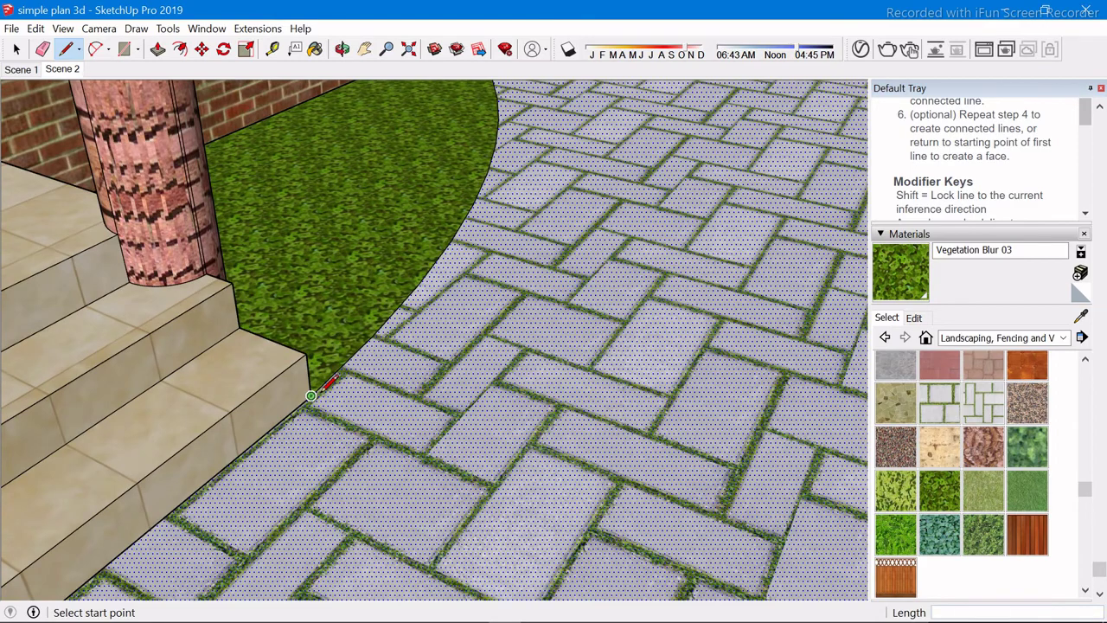
pyautogui.scroll(-3, 330, 383)
pyautogui.scroll(-3, 415, 363)
pyautogui.moveTo(428, 388); pyautogui.dragTo(690, 395, button='middle')
pyautogui.scroll(3, 690, 395)
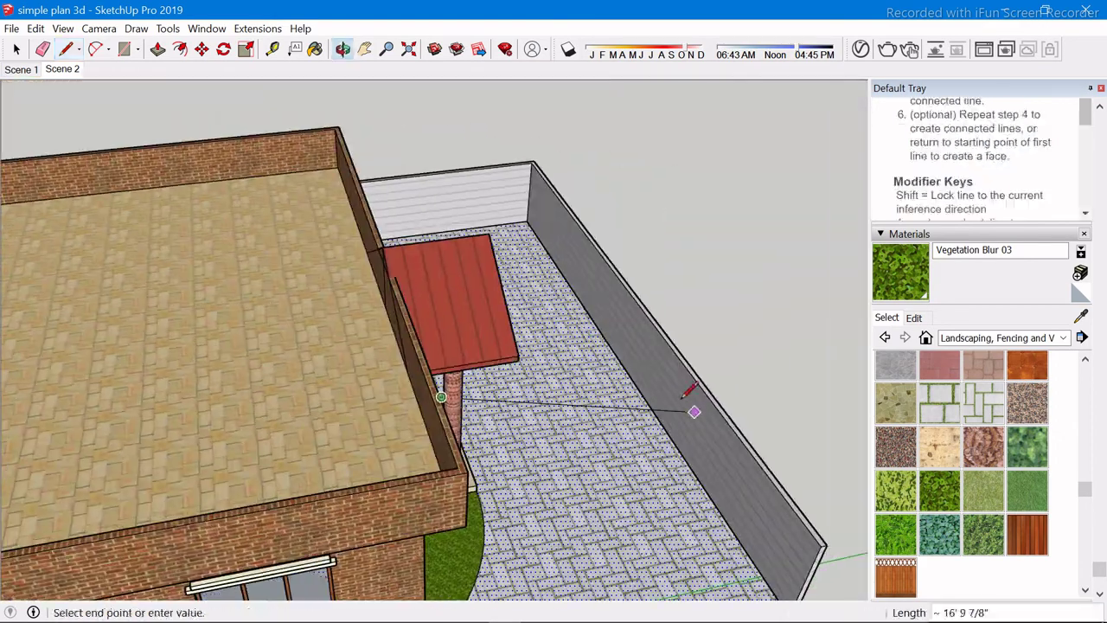
pyautogui.scroll(2, 629, 357)
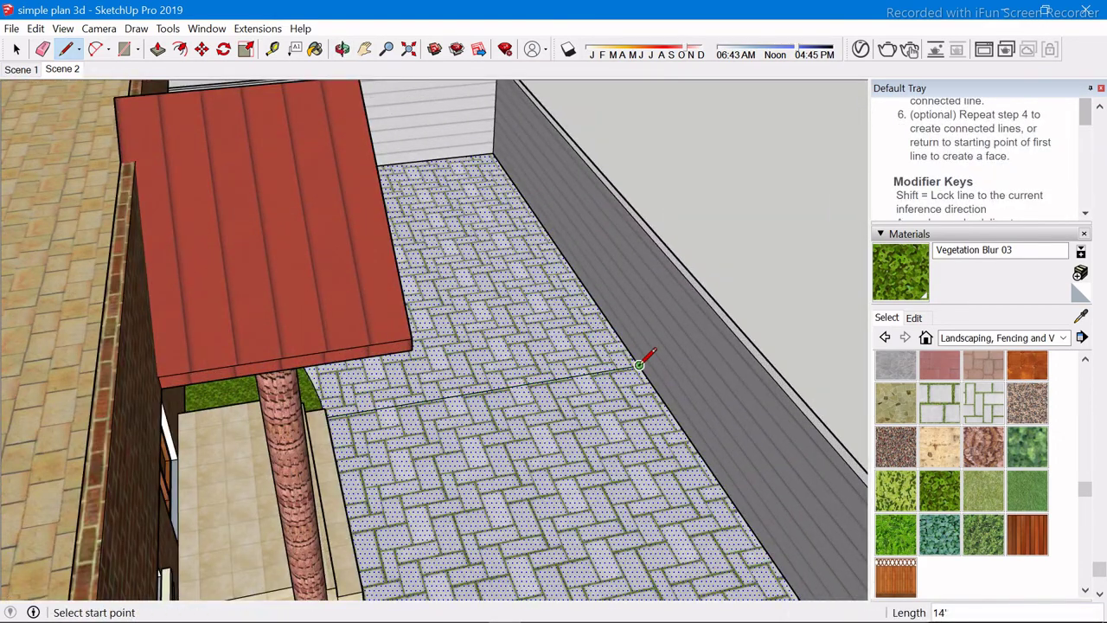
pyautogui.press('space')
pyautogui.scroll(2, 494, 222)
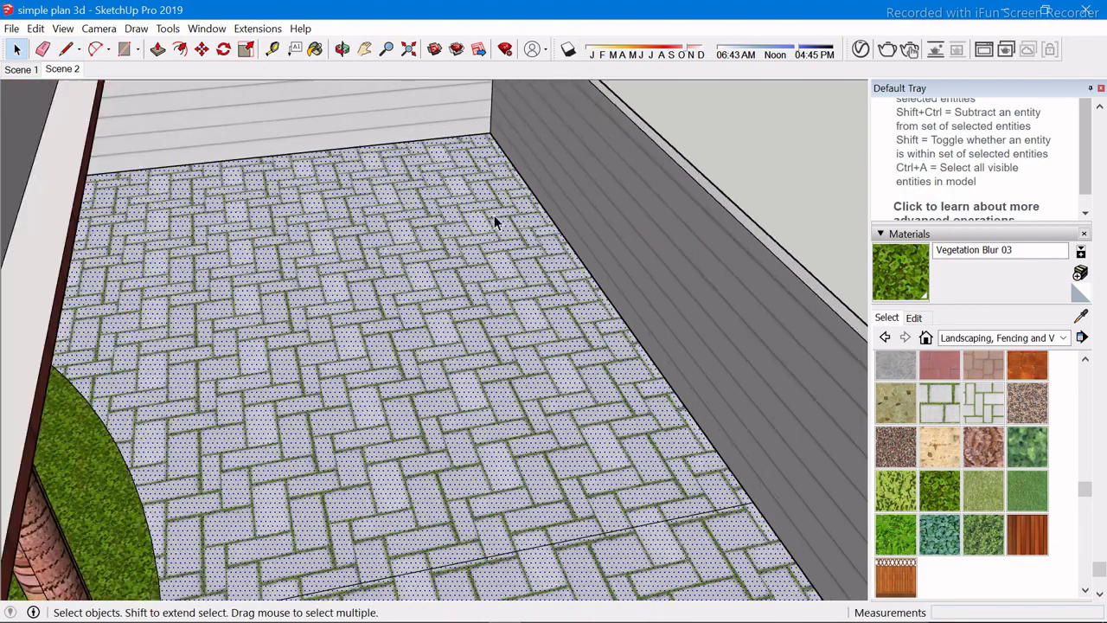
pyautogui.moveTo(519, 210); pyautogui.dragTo(525, 178, button='middle')
pyautogui.scroll(-3, 548, 230)
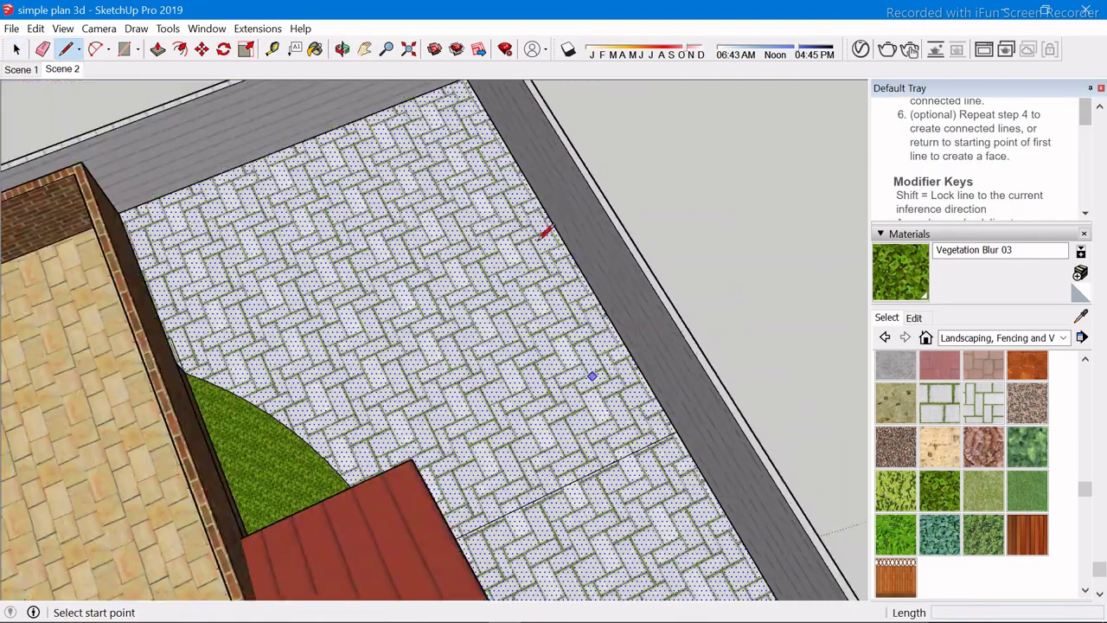
pyautogui.scroll(-2, 556, 324)
pyautogui.scroll(3, 606, 350)
pyautogui.press('space')
# Hide the boundary wall group and view the house from an angle
pyautogui.rightClick(607, 346)
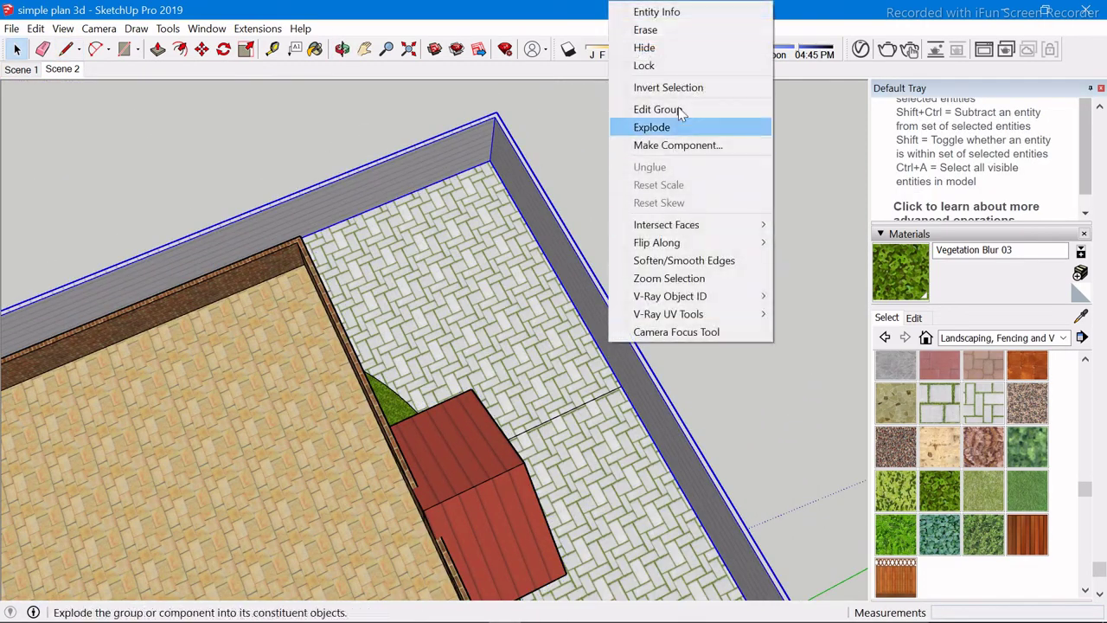
pyautogui.click(651, 46)
pyautogui.scroll(-3, 697, 325)
pyautogui.moveTo(697, 324); pyautogui.dragTo(536, 542, button='middle')
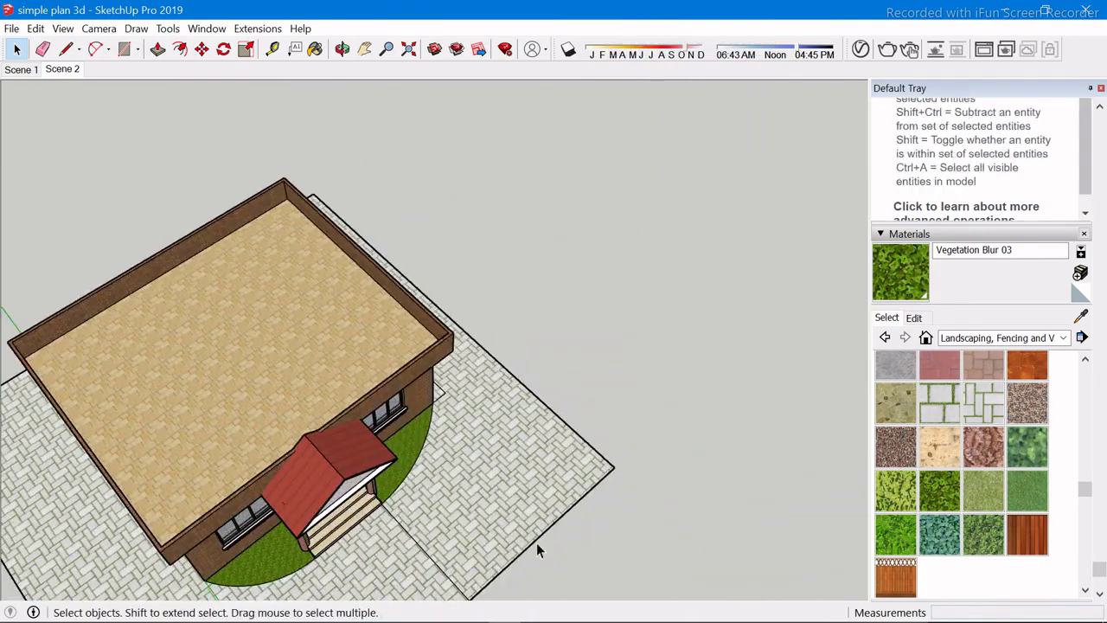
pyautogui.scroll(-3, 526, 499)
pyautogui.scroll(4, 600, 371)
# Draw an axis-aligned line from the front lawn's edge to the paving's front edge
pyautogui.moveTo(544, 499); pyautogui.dragTo(453, 447, button='middle')
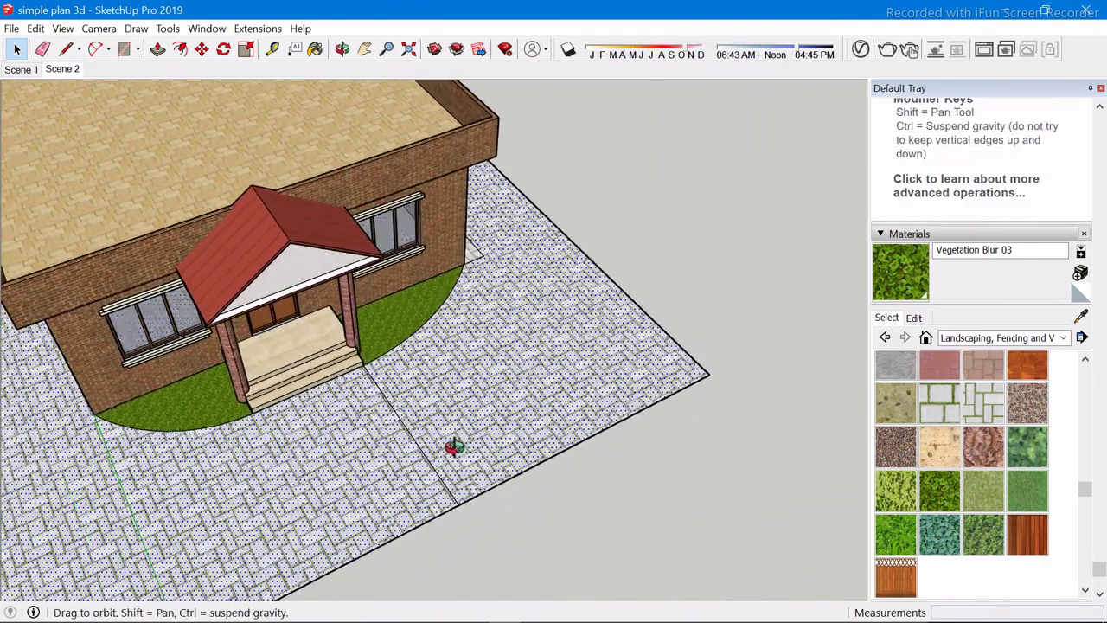
pyautogui.press('l')
pyautogui.click(377, 356)
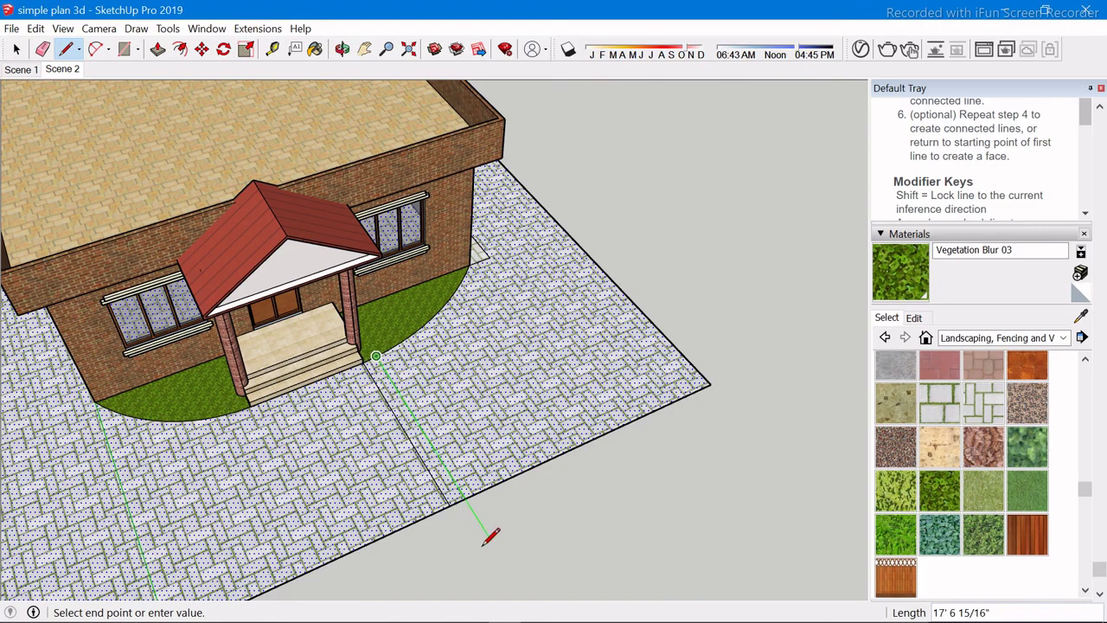
pyautogui.scroll(3, 424, 415)
pyautogui.press('Escape')
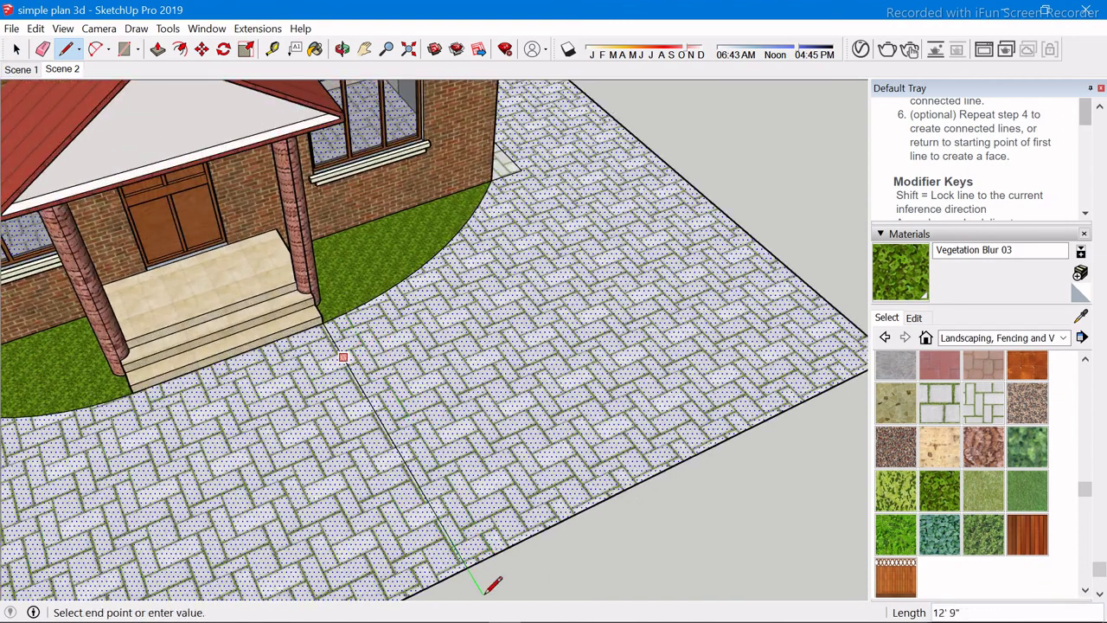
pyautogui.click(484, 595)
pyautogui.press('e')
pyautogui.press('space')
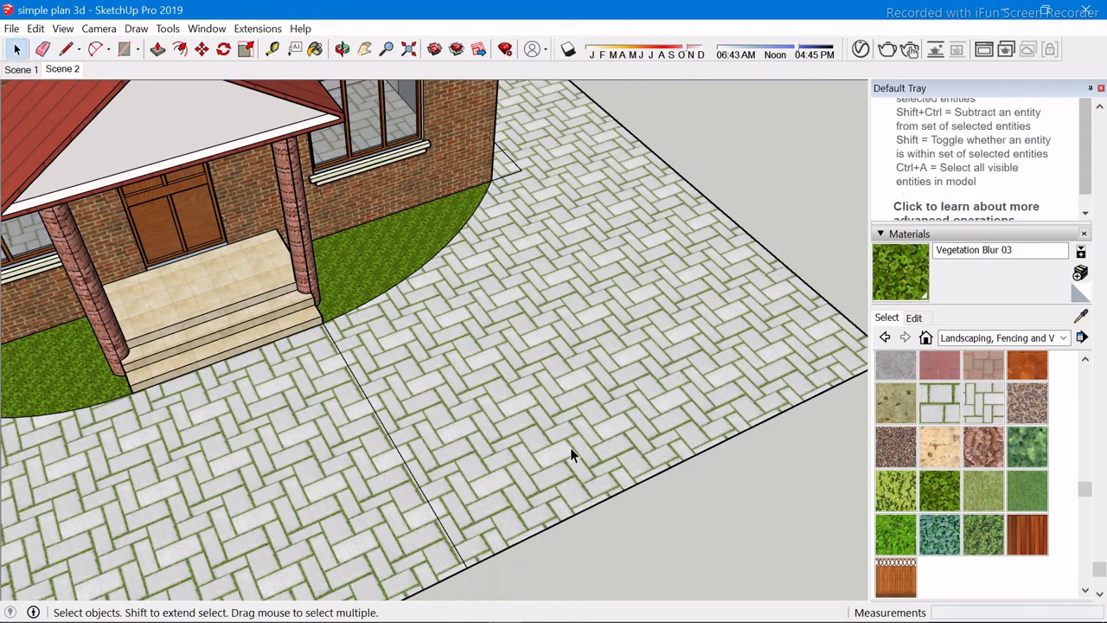
# Orbit from a low side view around to the house's other side
pyautogui.scroll(-3, 573, 433)
pyautogui.scroll(-3, 574, 416)
pyautogui.moveTo(627, 370); pyautogui.dragTo(435, 432, button='middle')
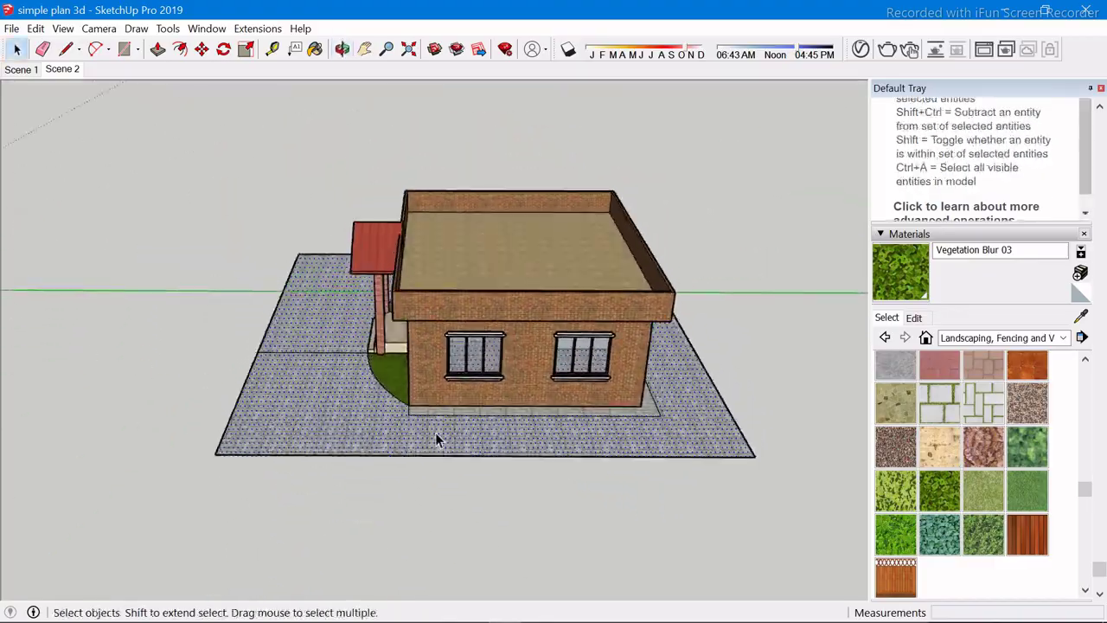
pyautogui.scroll(5, 390, 404)
pyautogui.moveTo(389, 404); pyautogui.dragTo(376, 452, button='middle')
pyautogui.scroll(-2, 472, 498)
pyautogui.scroll(-3, 473, 498)
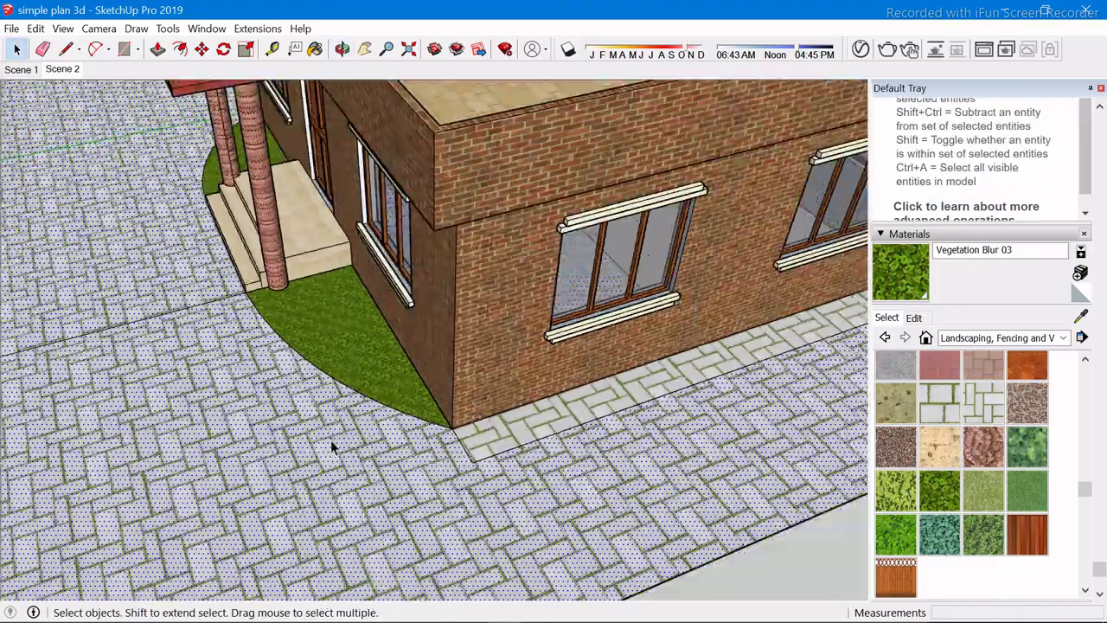
pyautogui.scroll(-3, 331, 440)
pyautogui.moveTo(296, 394)
pyautogui.mouseDown(button='middle')
pyautogui.moveTo(421, 410)
pyautogui.moveTo(354, 403)
pyautogui.mouseUp(button='middle')
pyautogui.scroll(3, 662, 385)
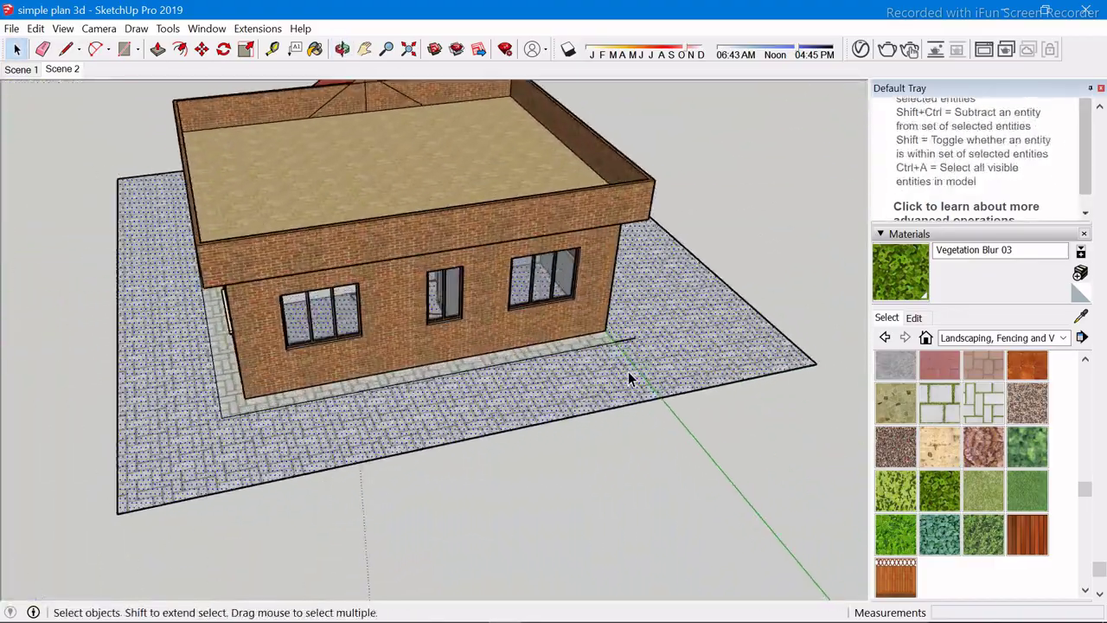
pyautogui.scroll(2, 628, 398)
pyautogui.scroll(2, 628, 399)
# Abandon a line started at the wall corner and orbit out to see the house
pyautogui.press('l')
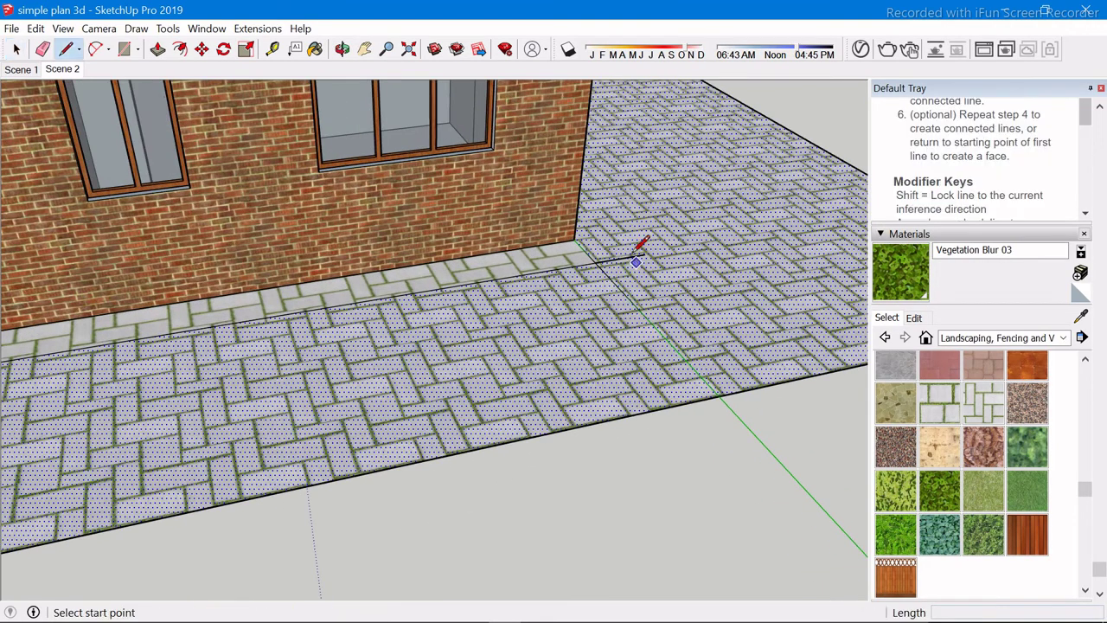
pyautogui.click(574, 239)
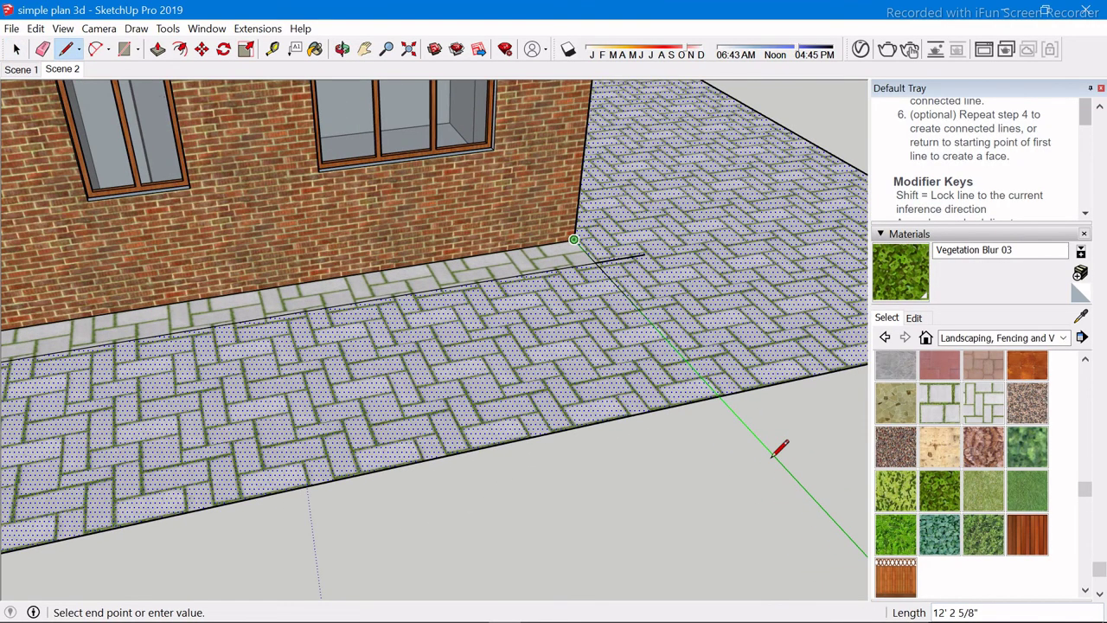
pyautogui.press('space')
pyautogui.press('e')
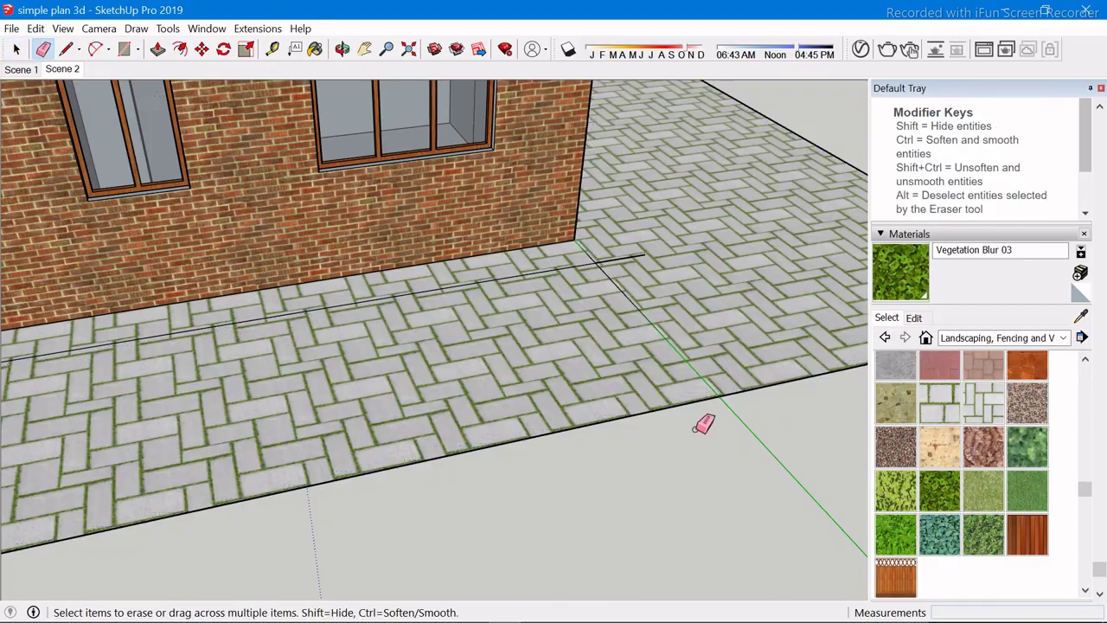
pyautogui.press('space')
pyautogui.moveTo(704, 425)
pyautogui.mouseDown(button='middle')
pyautogui.moveTo(678, 368)
pyautogui.moveTo(435, 421)
pyautogui.moveTo(338, 422)
pyautogui.mouseUp(button='middle')
pyautogui.press('space')
pyautogui.scroll(3, 441, 391)
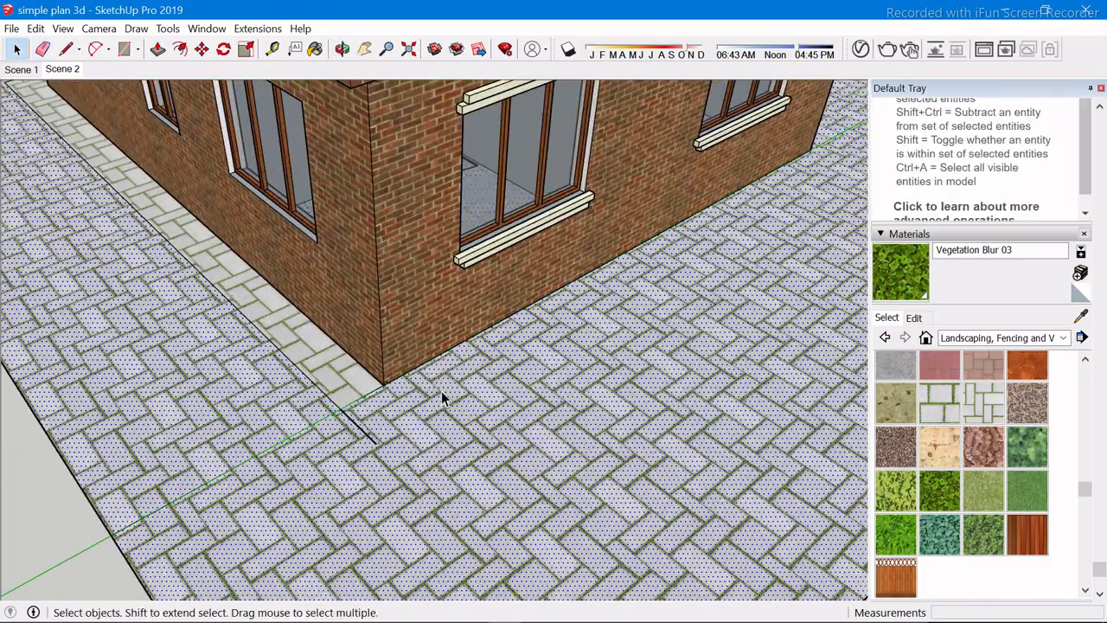
# Draw a line from the house's wall corner to the paving's outer edge
pyautogui.press('l')
pyautogui.click(385, 385)
pyautogui.scroll(-3, 384, 385)
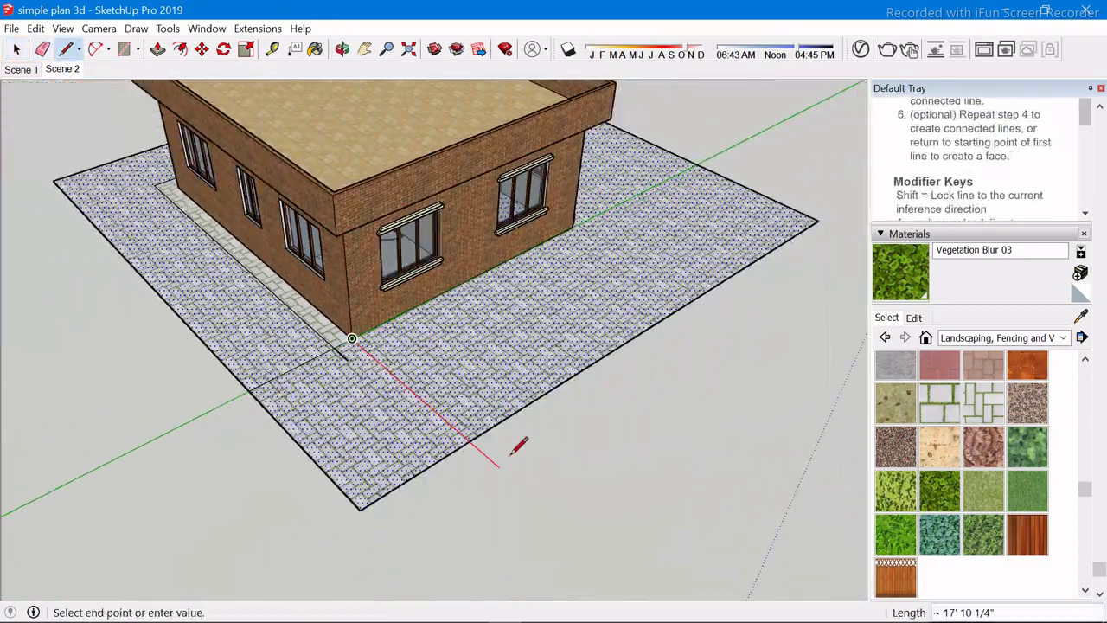
pyautogui.click(503, 470)
pyautogui.press('space')
# Erase stray edges, select the large paving face, and orbit around to check the strip
pyautogui.press('r')
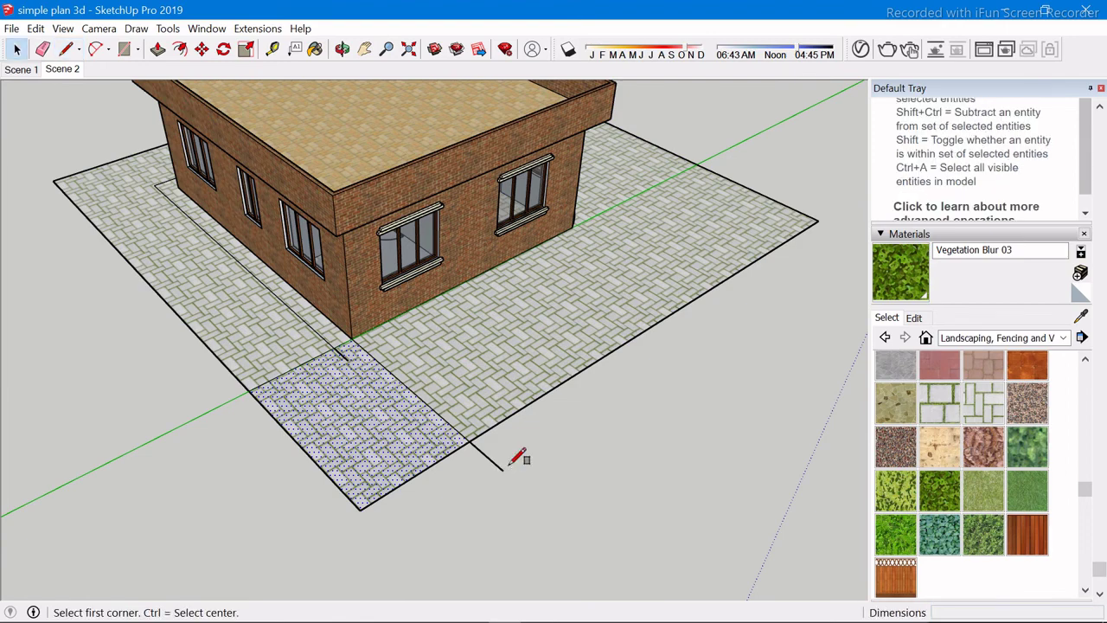
pyautogui.click(502, 470)
pyautogui.press('e')
pyautogui.press('space')
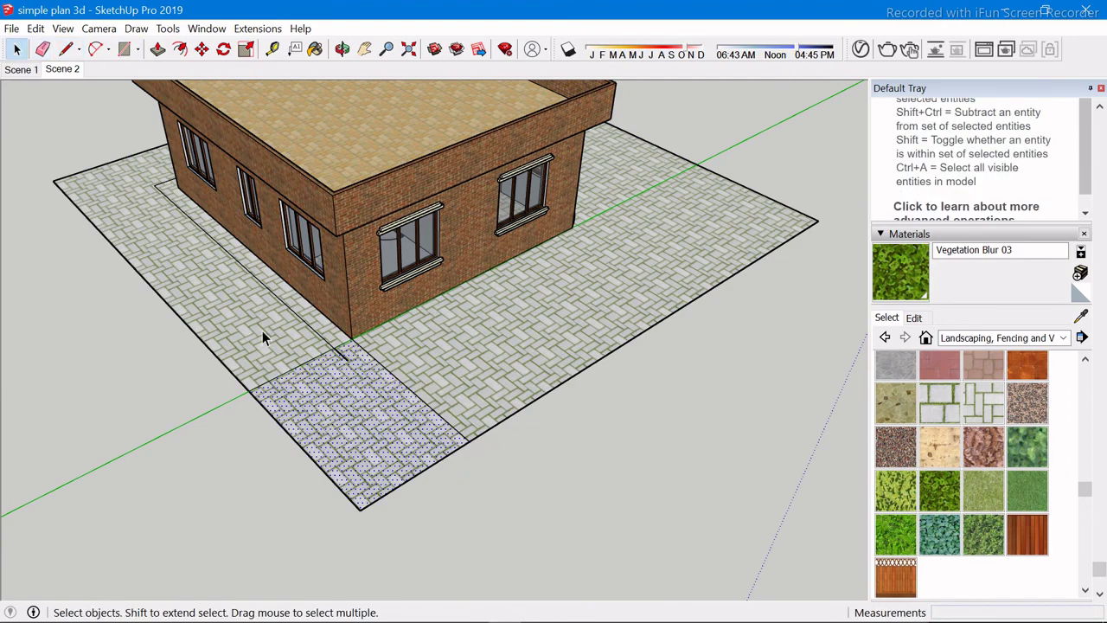
pyautogui.click(325, 351)
pyautogui.scroll(2, 340, 349)
pyautogui.scroll(1, 340, 349)
pyautogui.press('e')
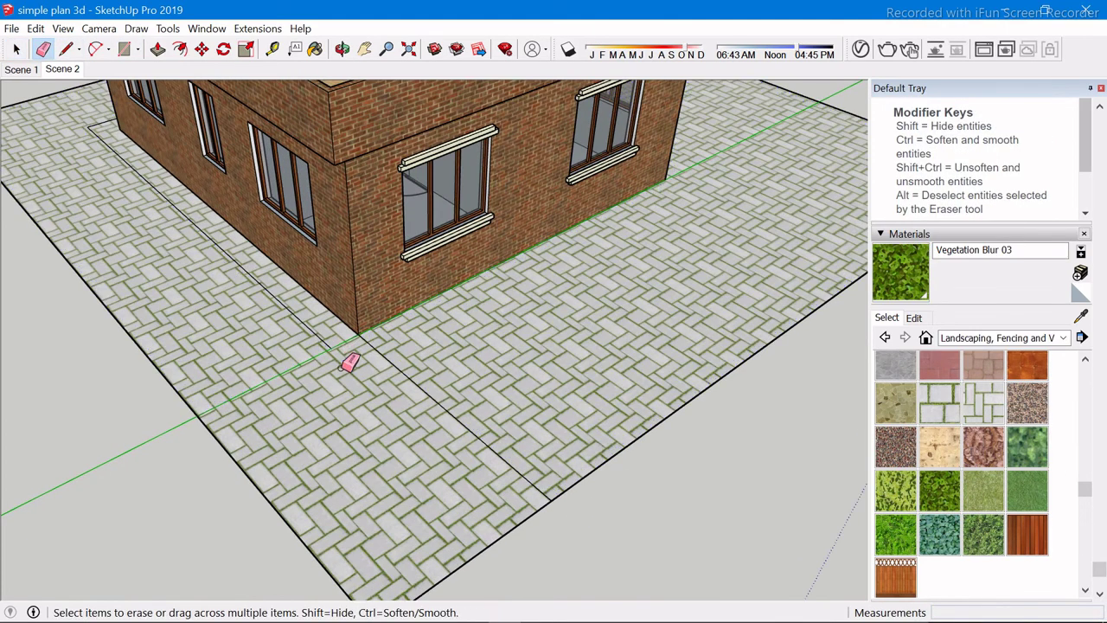
pyautogui.press('space')
pyautogui.scroll(-3, 330, 335)
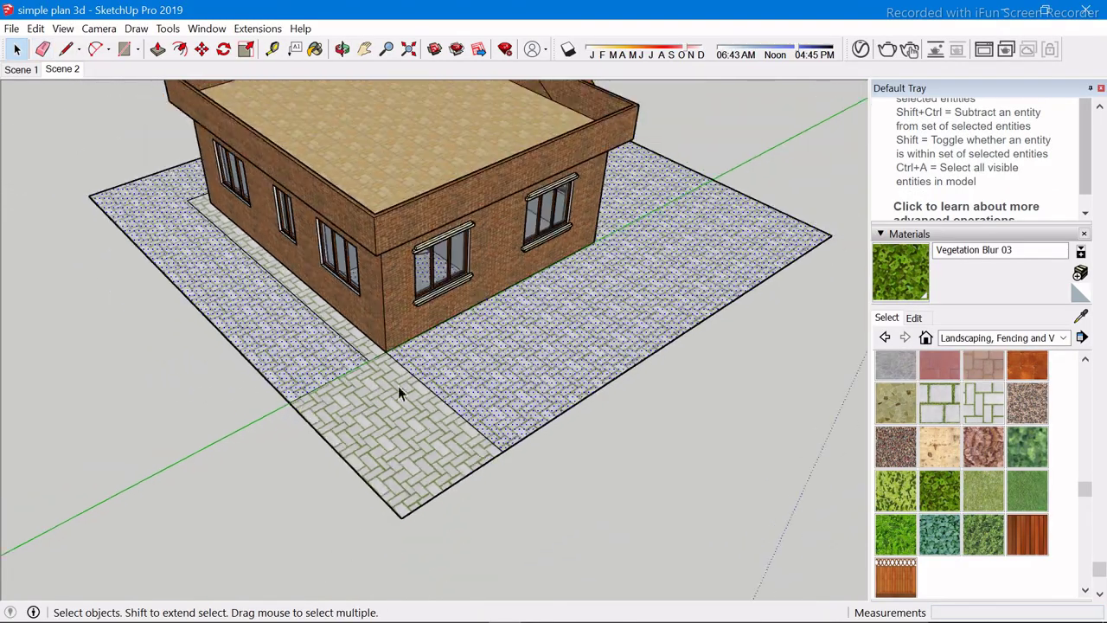
pyautogui.moveTo(398, 386)
pyautogui.mouseDown(button='middle')
pyautogui.moveTo(462, 366)
pyautogui.moveTo(611, 403)
pyautogui.moveTo(247, 381)
pyautogui.mouseUp(button='middle')
pyautogui.scroll(-2, 354, 370)
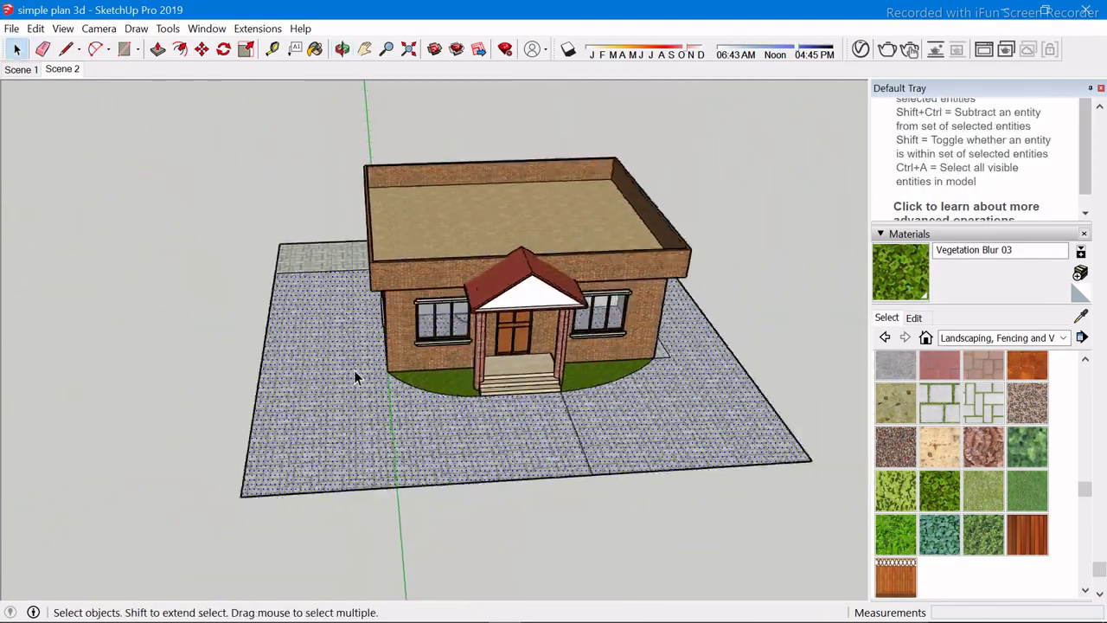
pyautogui.scroll(2, 743, 421)
pyautogui.moveTo(667, 413)
pyautogui.mouseDown(button='middle')
pyautogui.moveTo(626, 484)
pyautogui.moveTo(722, 416)
pyautogui.mouseUp(button='middle')
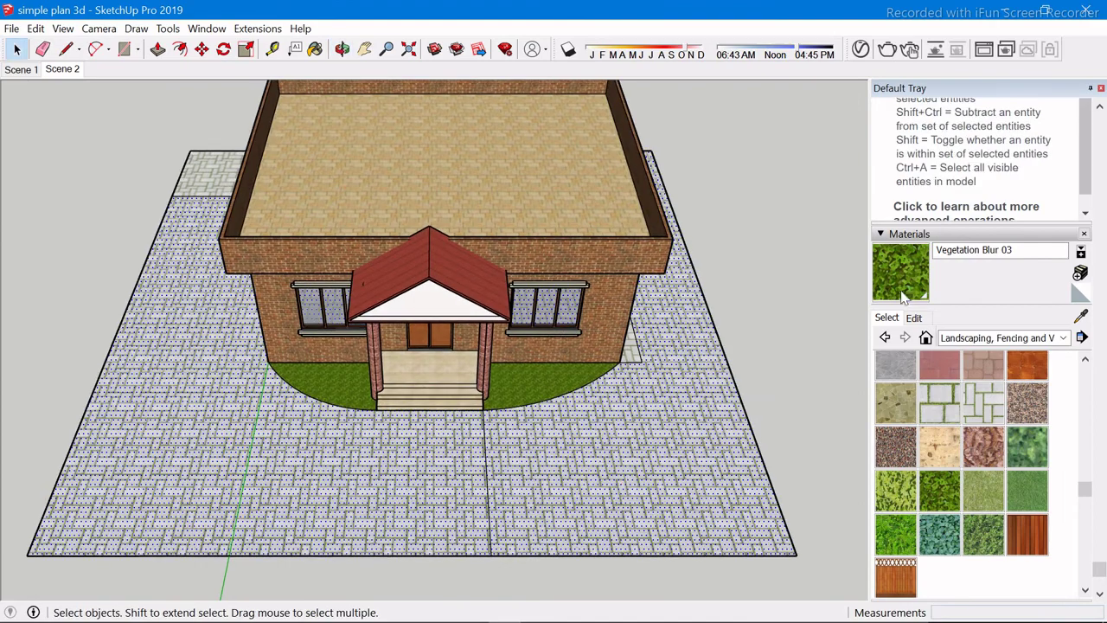
pyautogui.press('b')
pyautogui.click(984, 490)
pyautogui.click(693, 470)
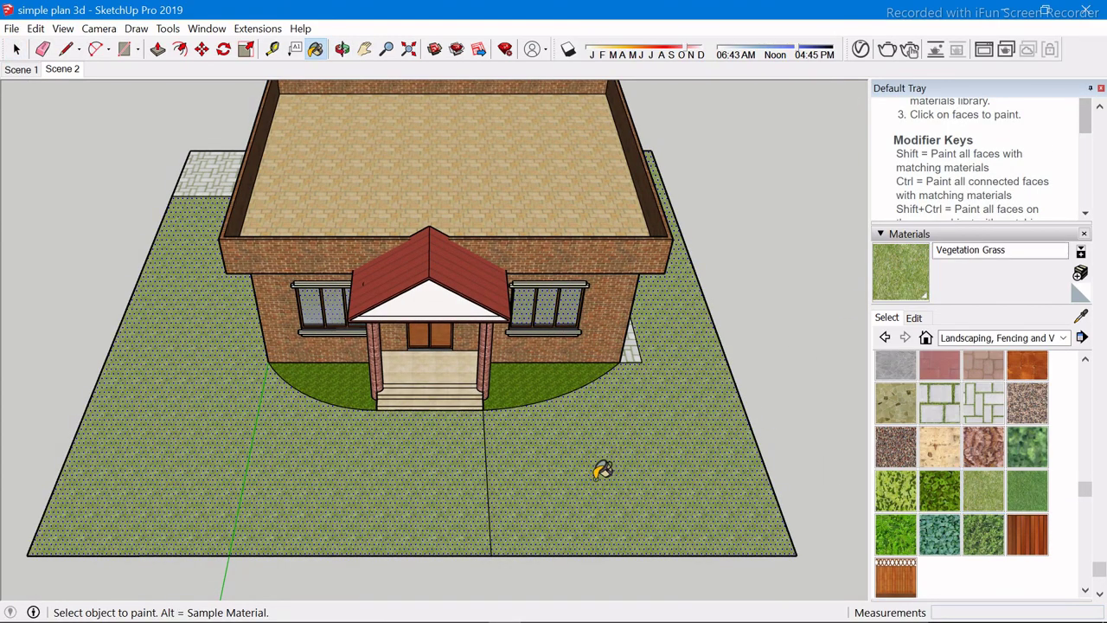
pyautogui.hotkey('ctrl', 'z')
pyautogui.scroll(3, 605, 458)
pyautogui.press('space')
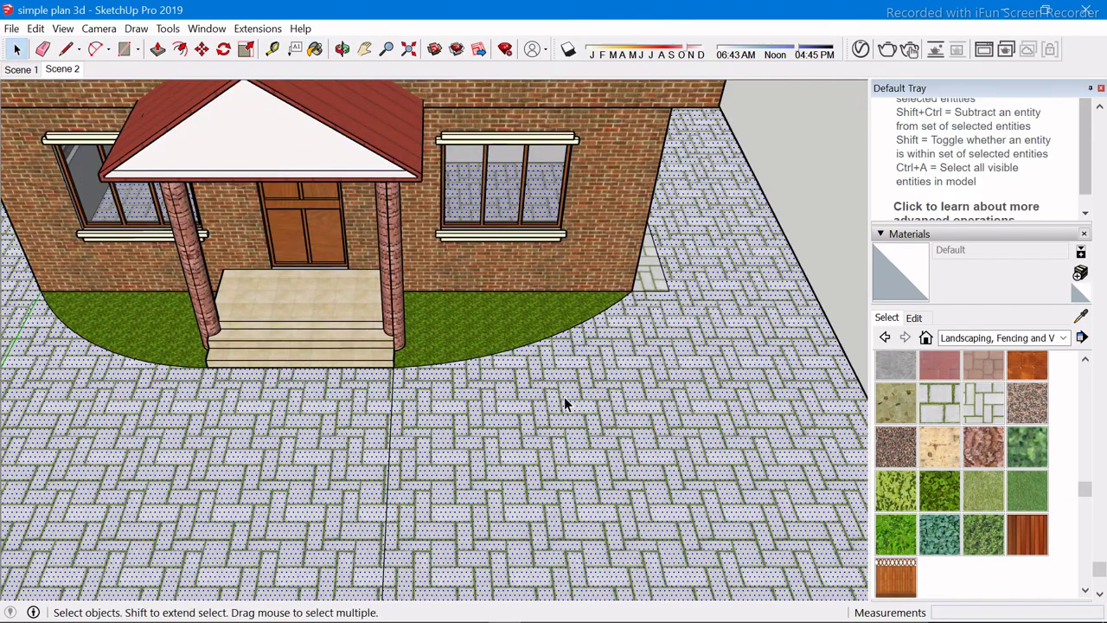
pyautogui.scroll(-2, 564, 396)
pyautogui.scroll(3, 455, 408)
pyautogui.scroll(3, 455, 407)
pyautogui.moveTo(455, 408)
pyautogui.mouseDown(button='middle')
pyautogui.moveTo(396, 354)
pyautogui.moveTo(240, 327)
pyautogui.moveTo(153, 185)
pyautogui.moveTo(421, 420)
pyautogui.mouseUp(button='middle')
# Draw a line from the lawn's edge to the paving's front edge
pyautogui.scroll(-2, 428, 411)
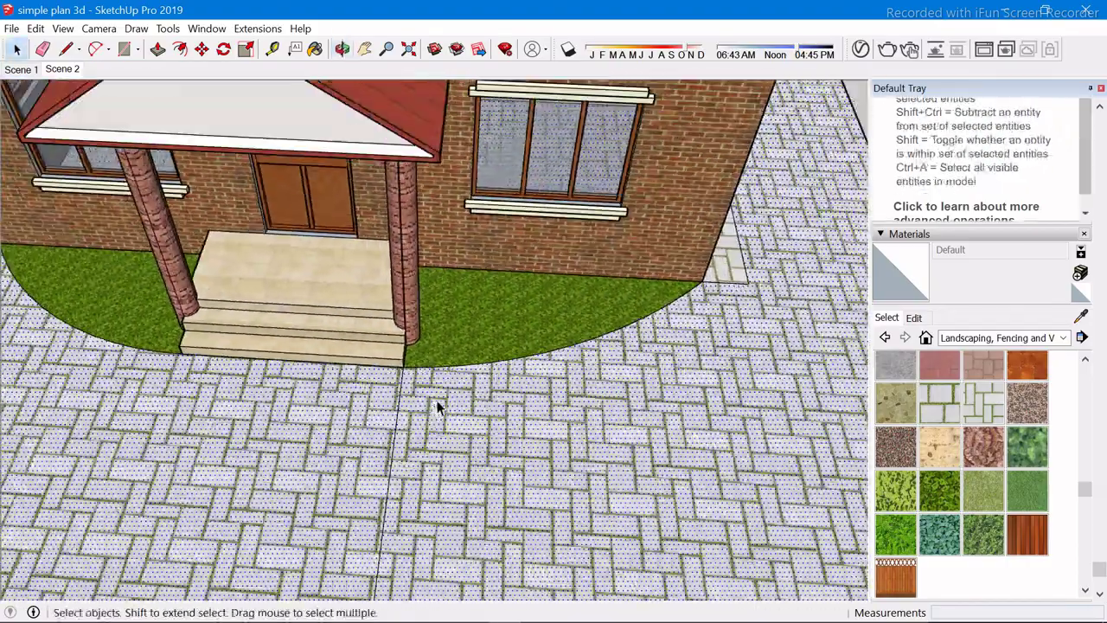
pyautogui.press('l')
pyautogui.click(447, 371)
pyautogui.scroll(-2, 447, 371)
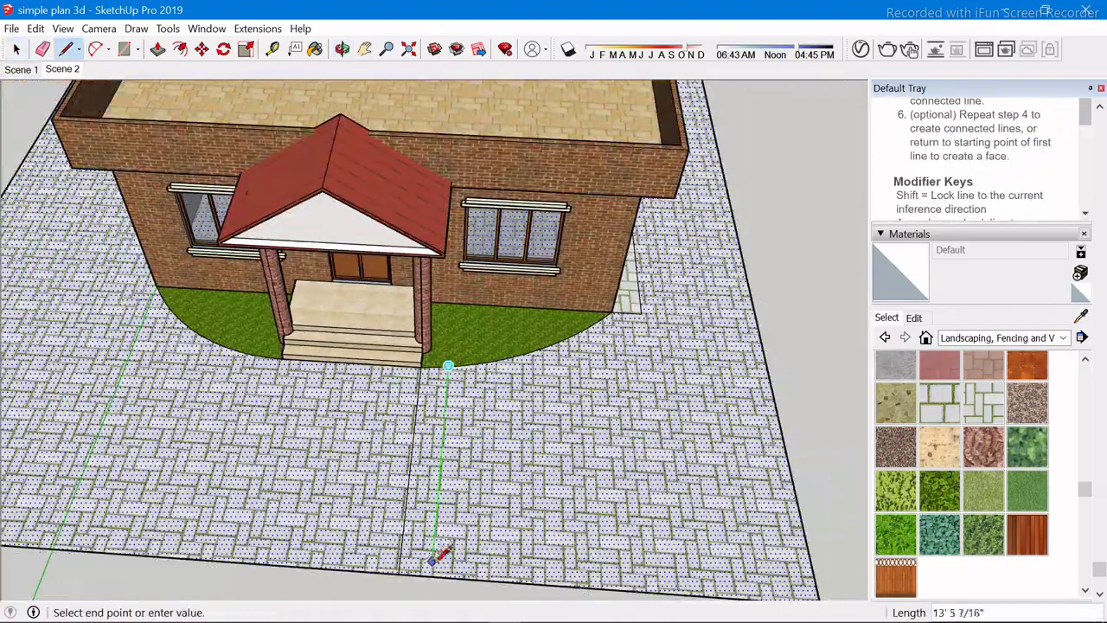
pyautogui.click(435, 577)
# Select the large paving face and orbit the view around the house
pyautogui.press('space')
pyautogui.click(590, 542)
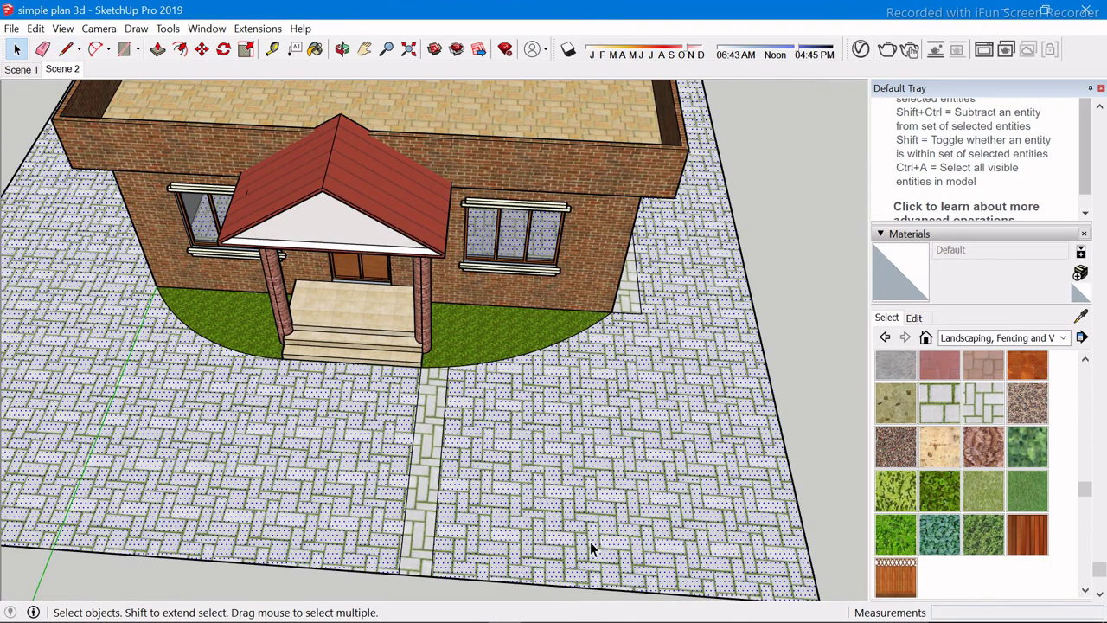
pyautogui.scroll(-3, 536, 535)
pyautogui.moveTo(478, 527)
pyautogui.mouseDown(button='middle')
pyautogui.moveTo(122, 413)
pyautogui.moveTo(240, 389)
pyautogui.moveTo(601, 540)
pyautogui.moveTo(302, 494)
pyautogui.moveTo(628, 422)
pyautogui.mouseUp(button='middle')
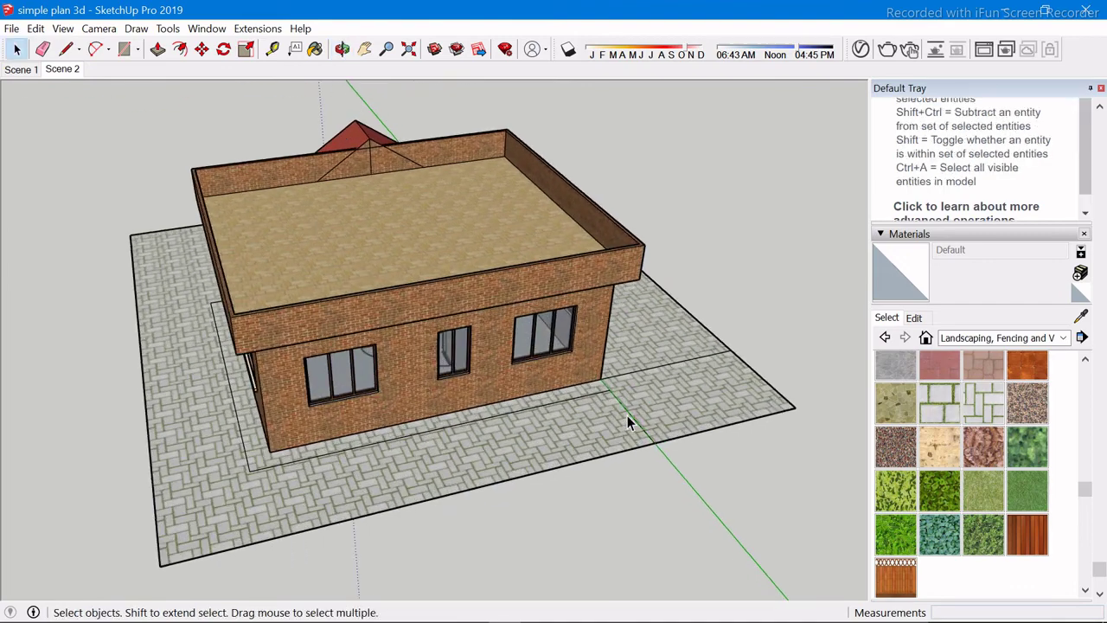
pyautogui.scroll(2, 627, 415)
# Hide the house walls group and orbit to look down on the plot
pyautogui.press('l')
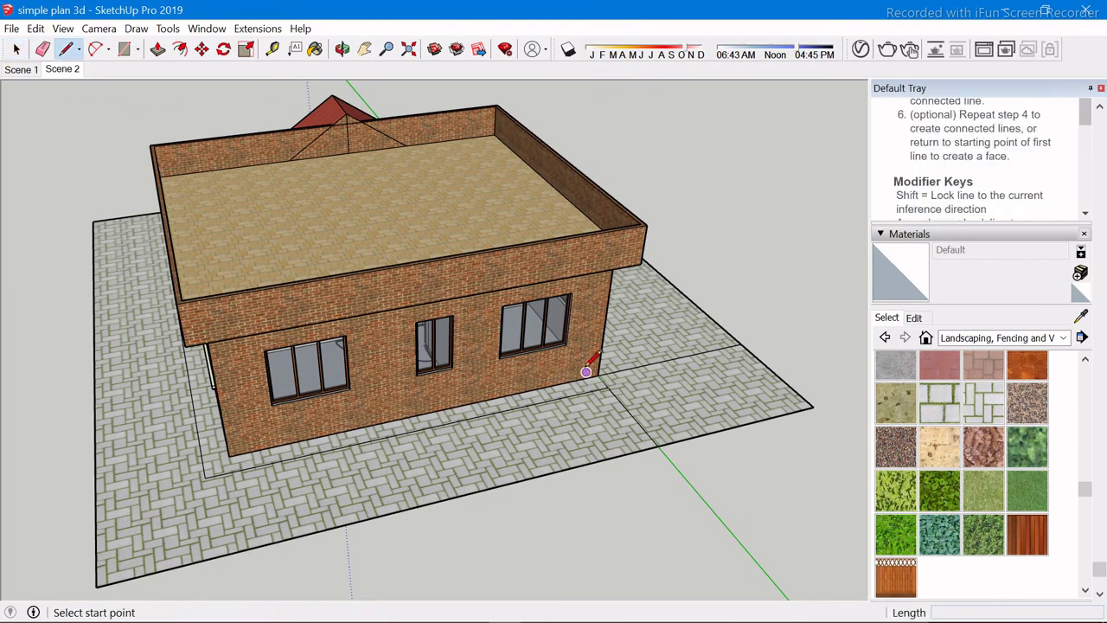
pyautogui.press('space')
pyautogui.click(593, 363)
pyautogui.rightClick(595, 366)
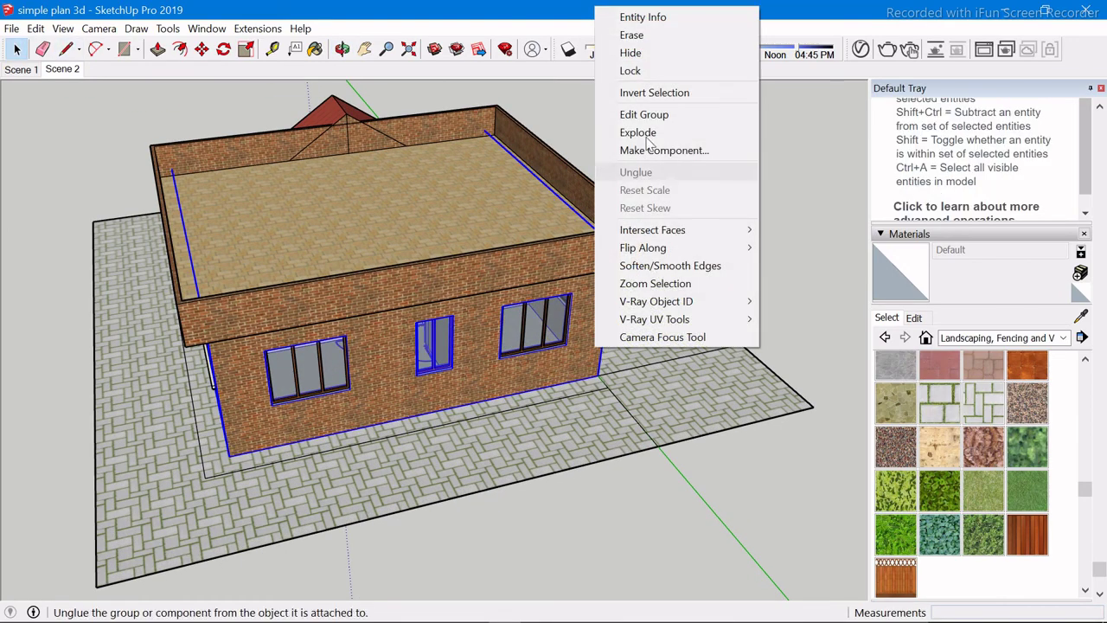
pyautogui.click(640, 53)
pyautogui.scroll(-3, 662, 359)
pyautogui.moveTo(468, 407)
pyautogui.mouseDown(button='middle')
pyautogui.moveTo(318, 469)
pyautogui.moveTo(581, 469)
pyautogui.mouseUp(button='middle')
pyautogui.scroll(3, 584, 468)
# Start a line on the front paving, then orbit to a low front view
pyautogui.press('l')
pyautogui.click(592, 412)
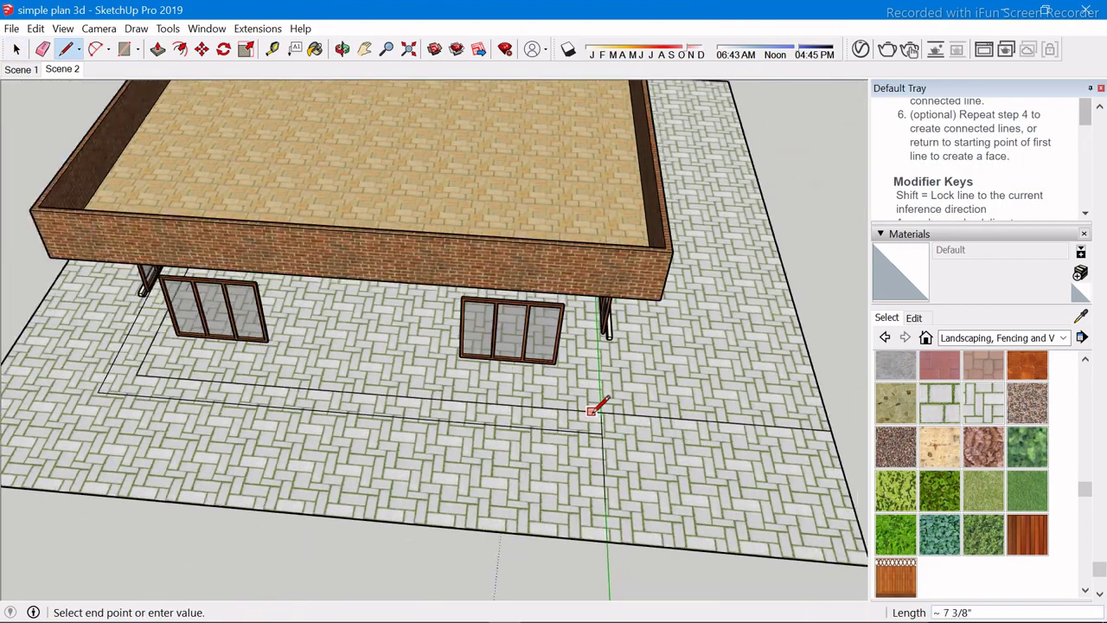
pyautogui.scroll(-2, 592, 412)
pyautogui.press('e')
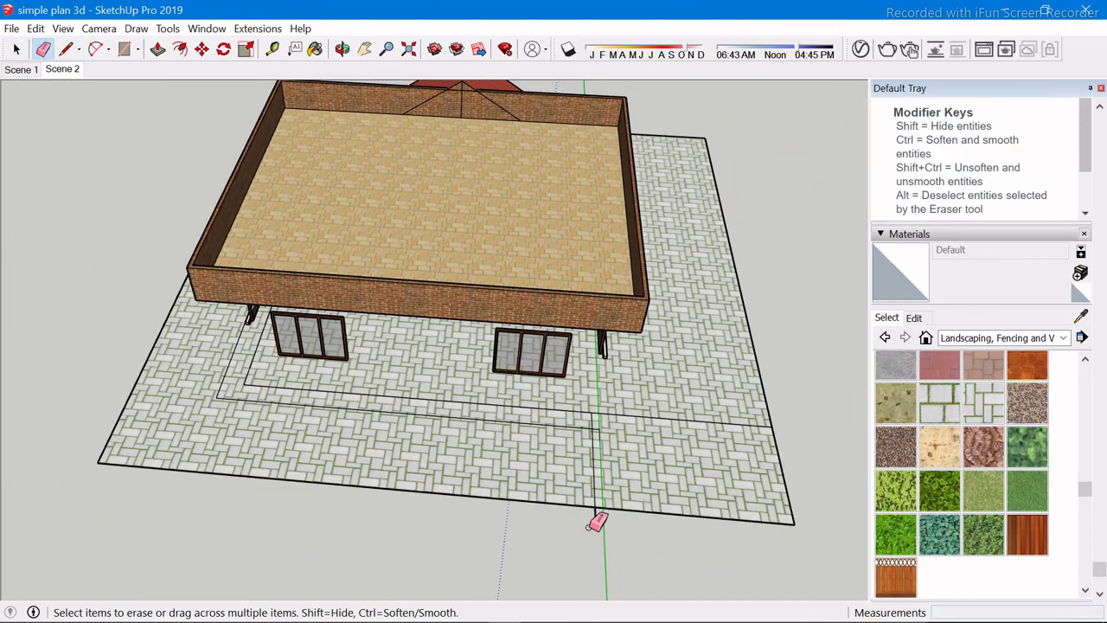
pyautogui.press('space')
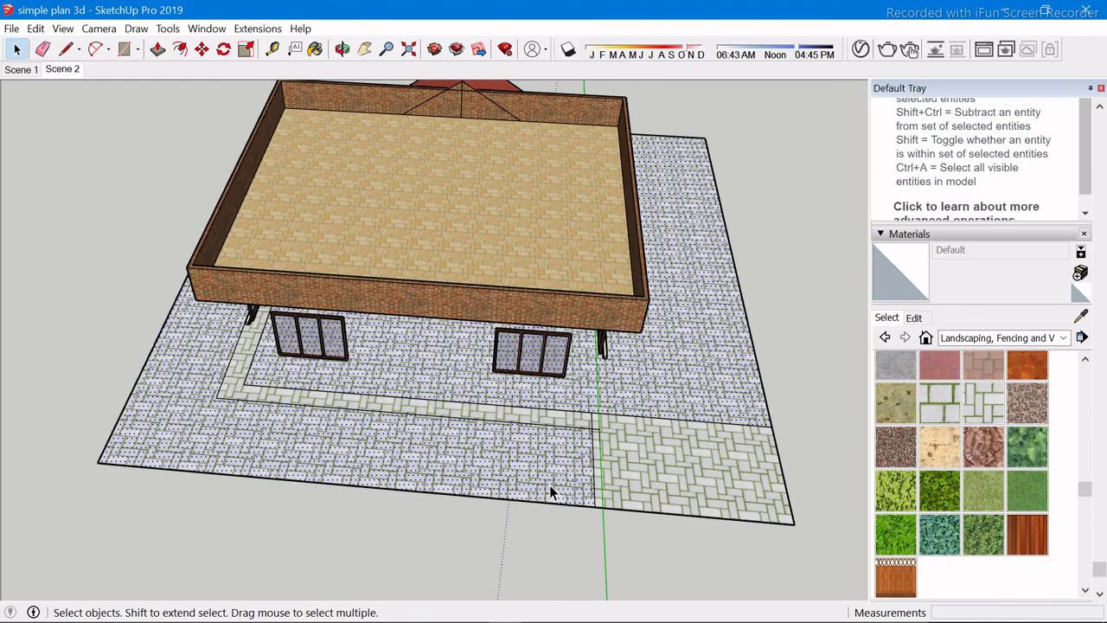
pyautogui.moveTo(549, 485)
pyautogui.mouseDown(button='middle')
pyautogui.moveTo(113, 206)
pyautogui.moveTo(18, 233)
pyautogui.mouseUp(button='middle')
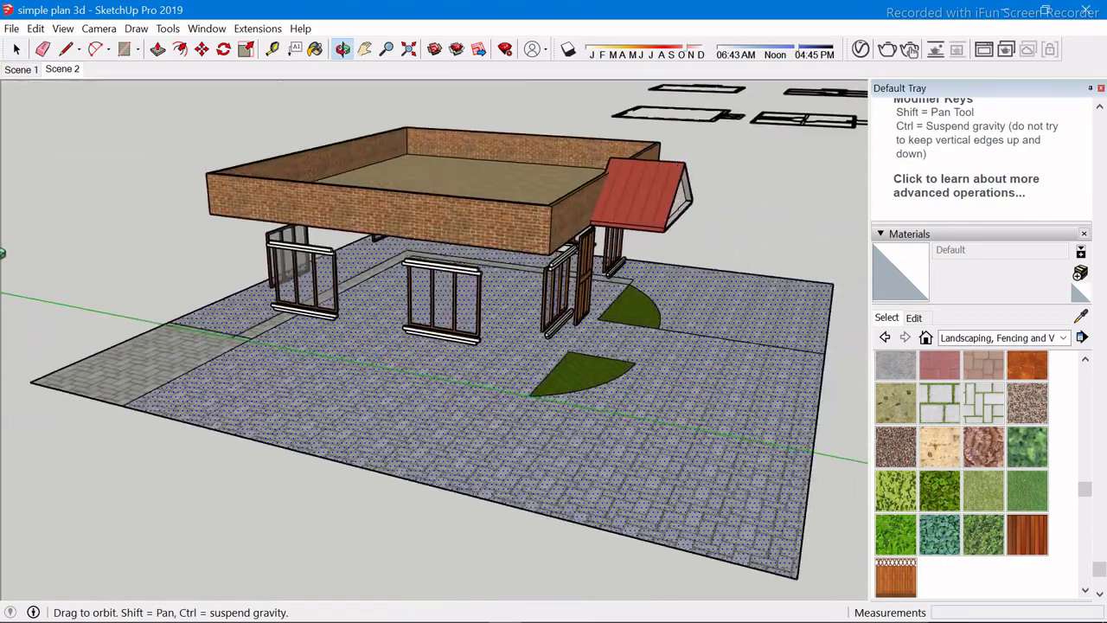
# Draw an edge from the left paving boundary to the grass quarter-circle sector
pyautogui.moveTo(17, 275); pyautogui.dragTo(10, 230)
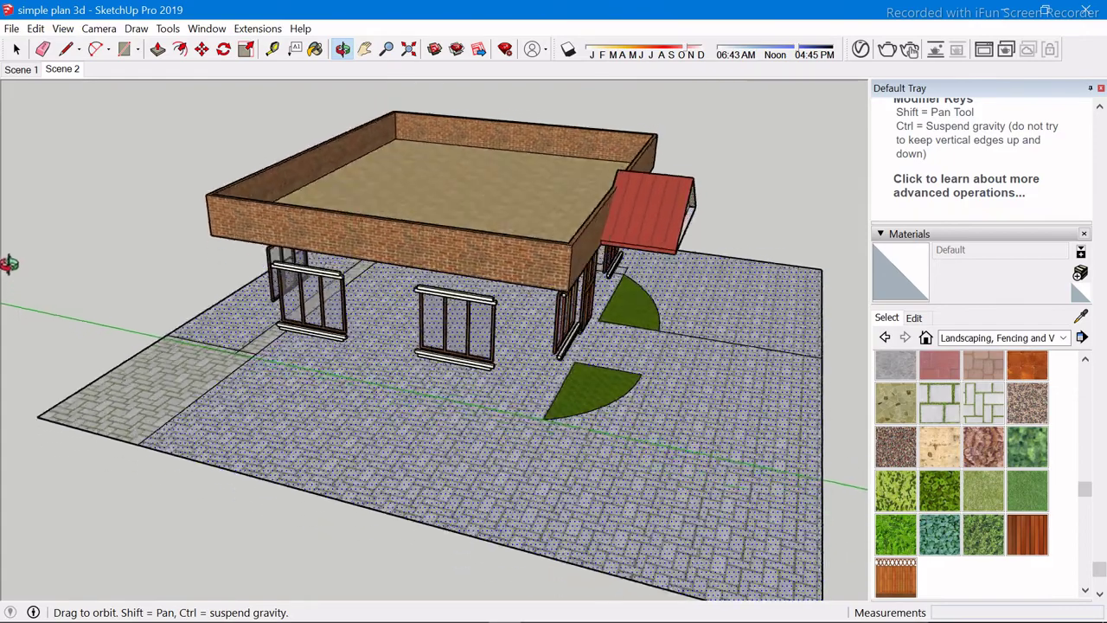
pyautogui.press('space')
pyautogui.press('l')
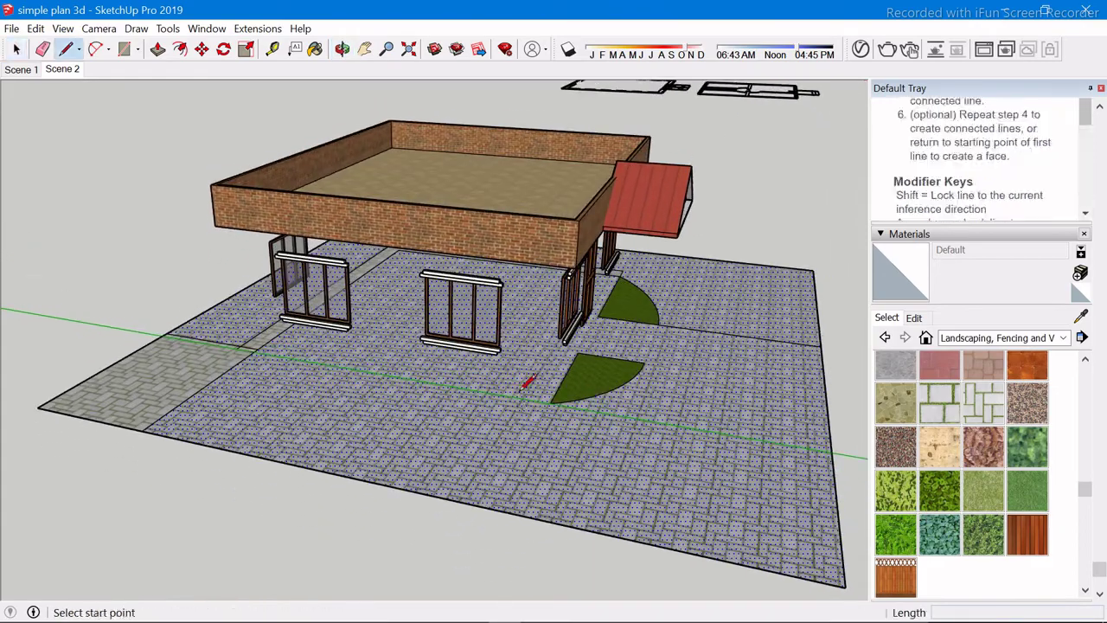
pyautogui.moveTo(457, 378); pyautogui.dragTo(507, 447, button='middle')
pyautogui.scroll(3, 553, 441)
pyautogui.scroll(2, 542, 424)
pyautogui.click(541, 423)
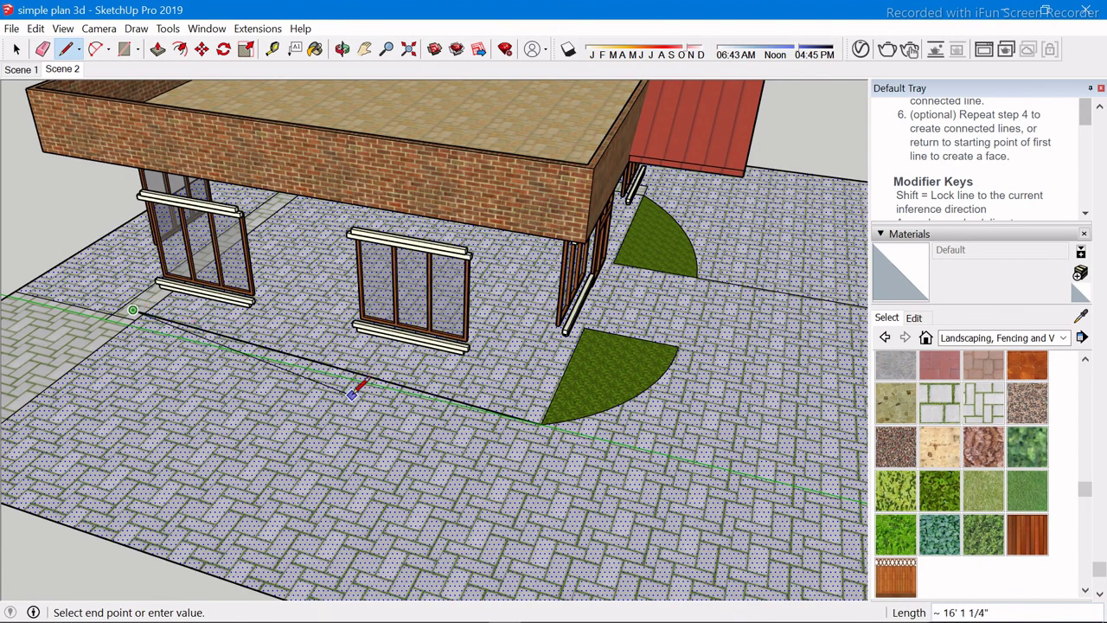
pyautogui.press('Escape')
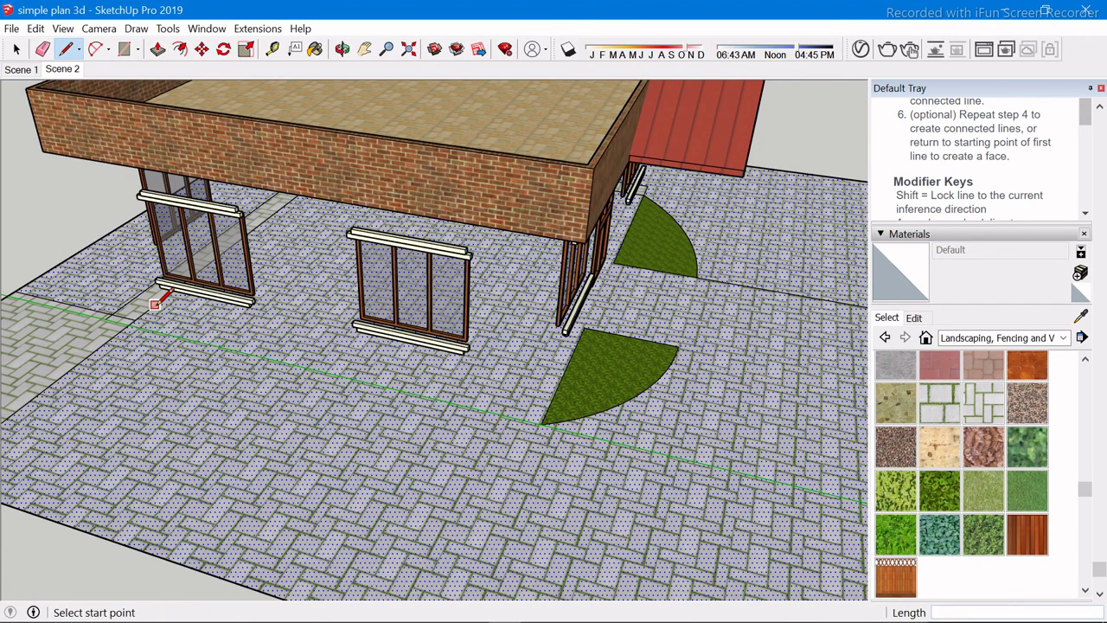
pyautogui.click(156, 304)
pyautogui.click(554, 388)
# Draw a line joining the left and right grass sector corners, separating the front walk
pyautogui.moveTo(553, 388); pyautogui.dragTo(501, 399, button='middle')
pyautogui.click(517, 396)
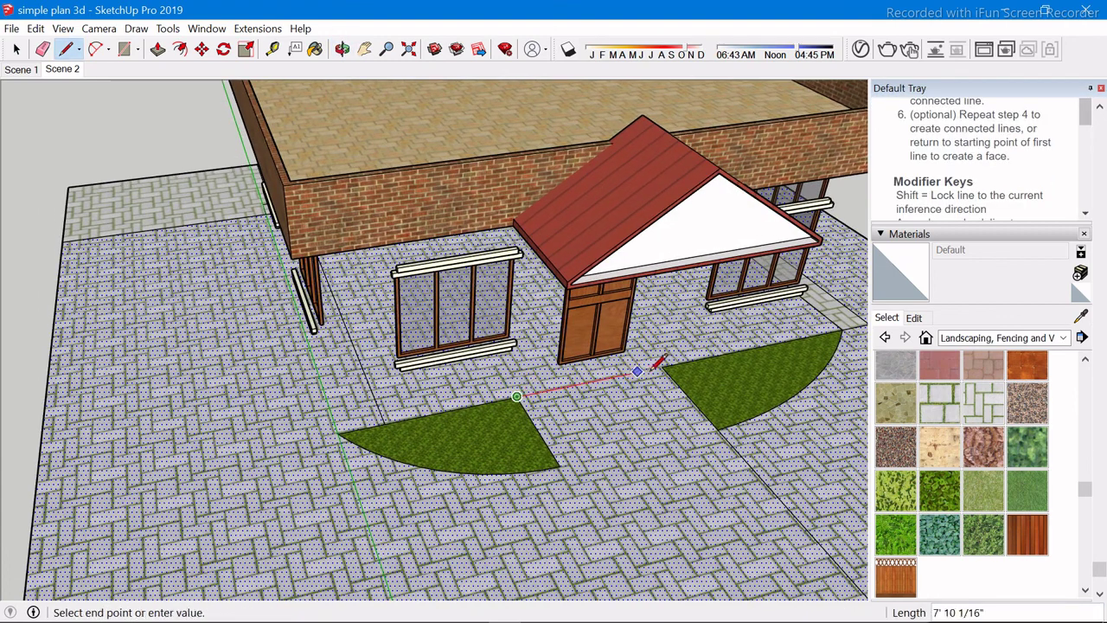
pyautogui.click(662, 367)
pyautogui.press('space')
pyautogui.scroll(-5, 563, 381)
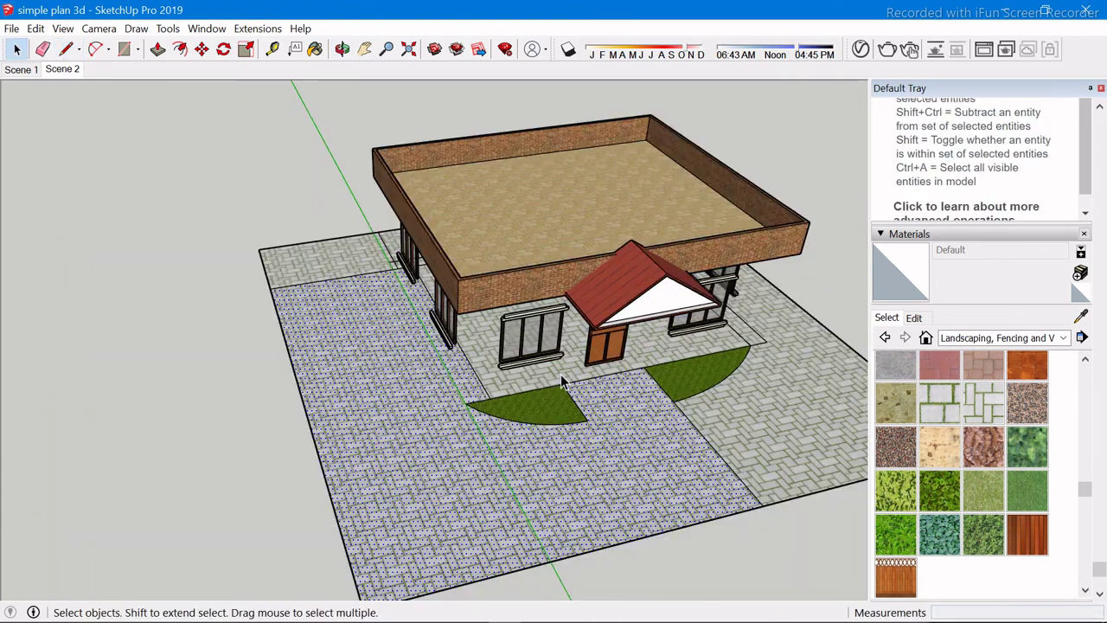
pyautogui.moveTo(561, 461)
pyautogui.mouseDown(button='middle')
pyautogui.moveTo(462, 410)
pyautogui.moveTo(722, 336)
pyautogui.moveTo(770, 364)
pyautogui.mouseUp(button='middle')
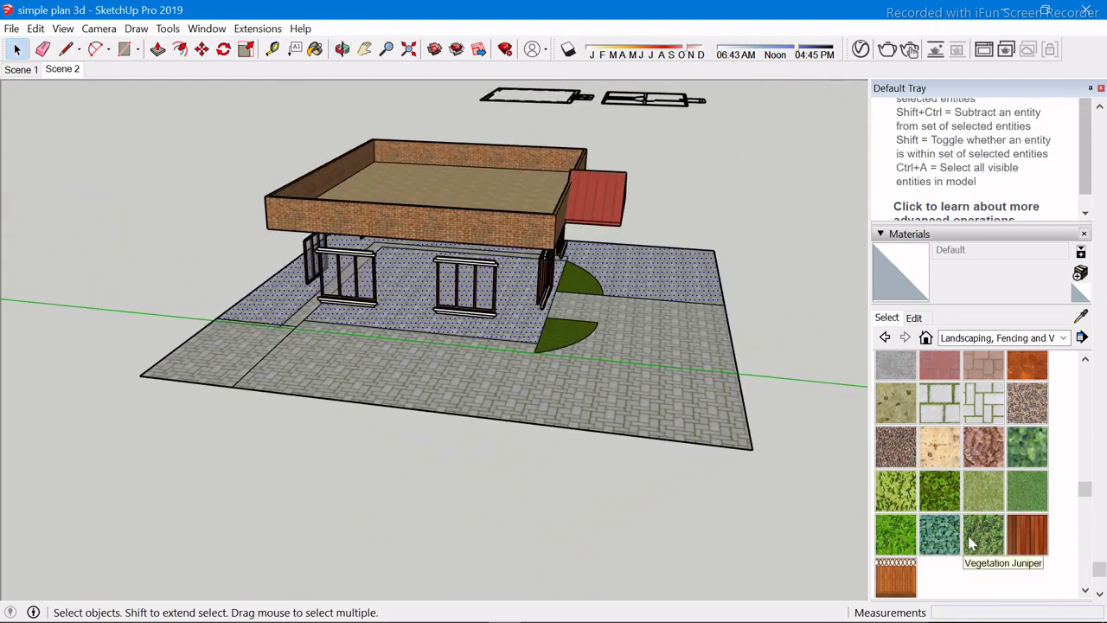
# Paint the ground beside the house with Vegetation Honey Locust grass
pyautogui.click(882, 547)
pyautogui.click(651, 277)
pyautogui.press('space')
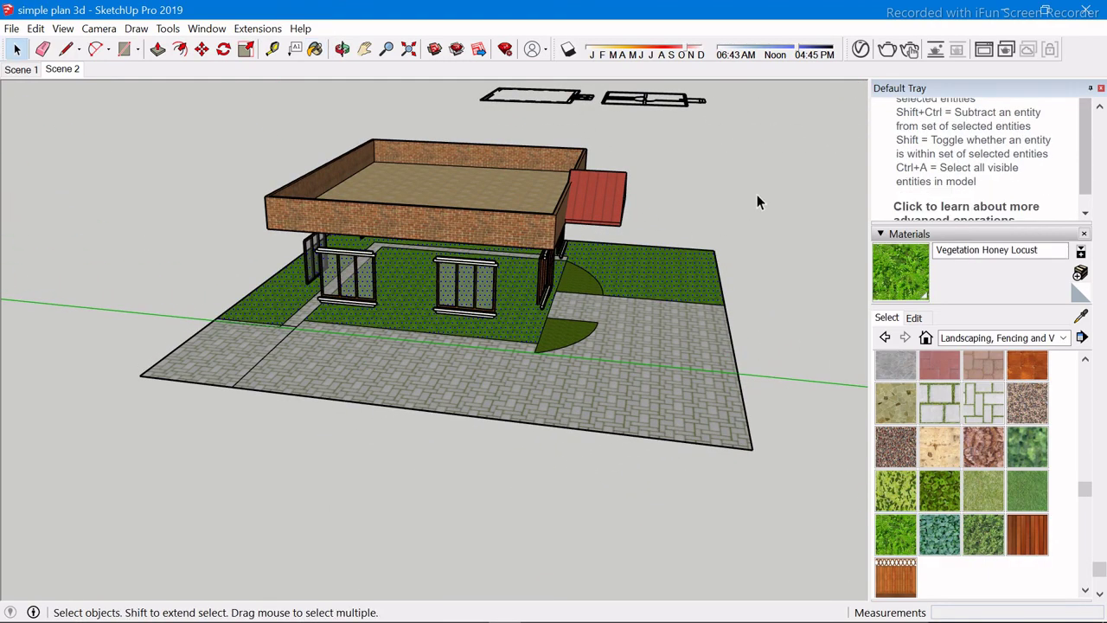
pyautogui.scroll(3, 537, 299)
pyautogui.moveTo(512, 291)
pyautogui.mouseDown(button='middle')
pyautogui.moveTo(548, 474)
pyautogui.moveTo(207, 277)
pyautogui.moveTo(355, 223)
pyautogui.moveTo(457, 260)
pyautogui.moveTo(477, 322)
pyautogui.mouseUp(button='middle')
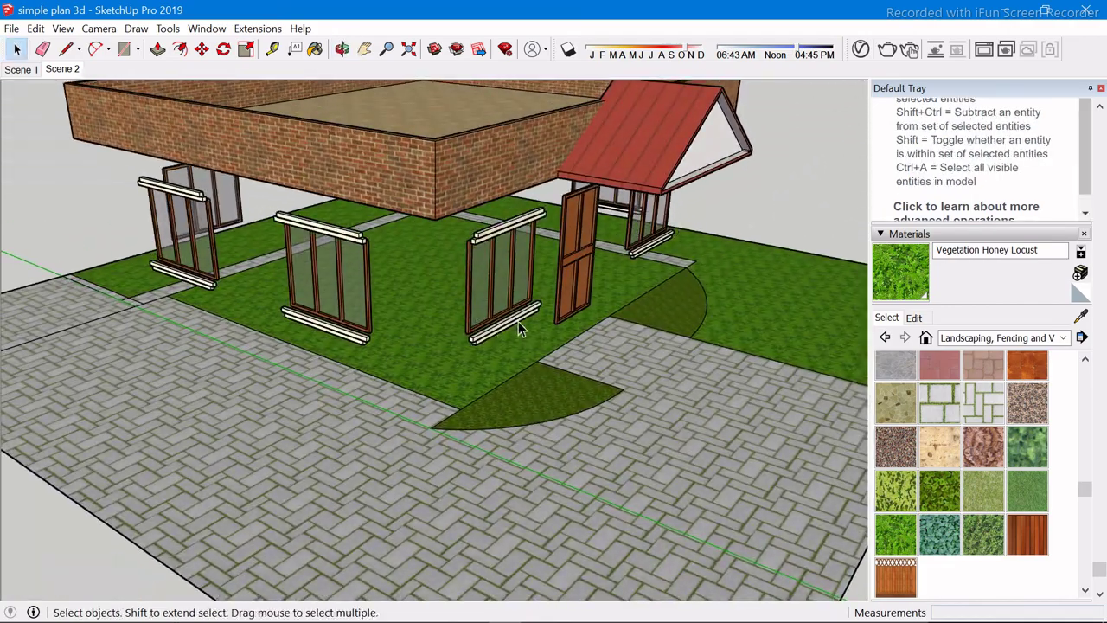
pyautogui.scroll(-3, 518, 322)
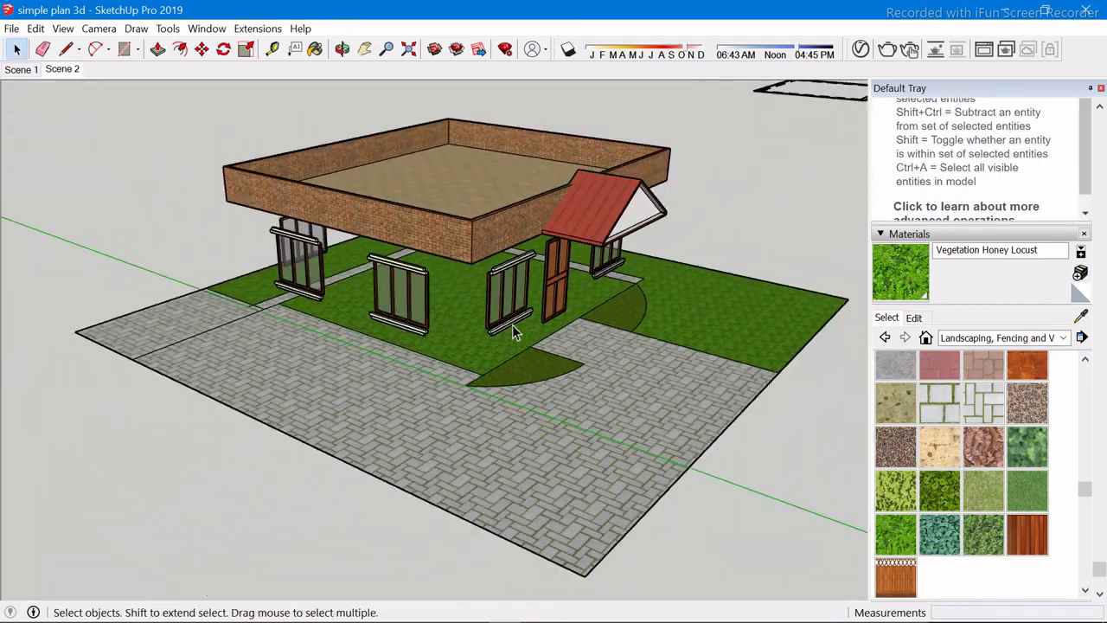
# Paint the left and lower-left paved strips with Vegetation Honey Locust grass
pyautogui.click(901, 536)
pyautogui.click(195, 316)
pyautogui.scroll(3, 217, 302)
pyautogui.scroll(2, 273, 308)
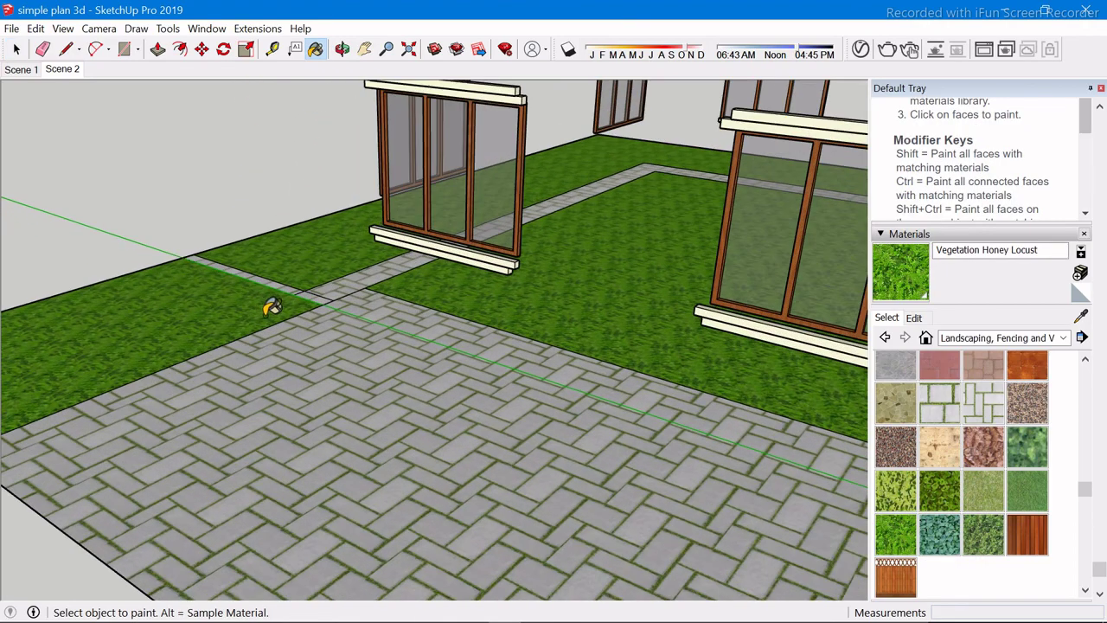
pyautogui.moveTo(272, 307); pyautogui.dragTo(383, 403, button='middle')
pyautogui.scroll(2, 311, 395)
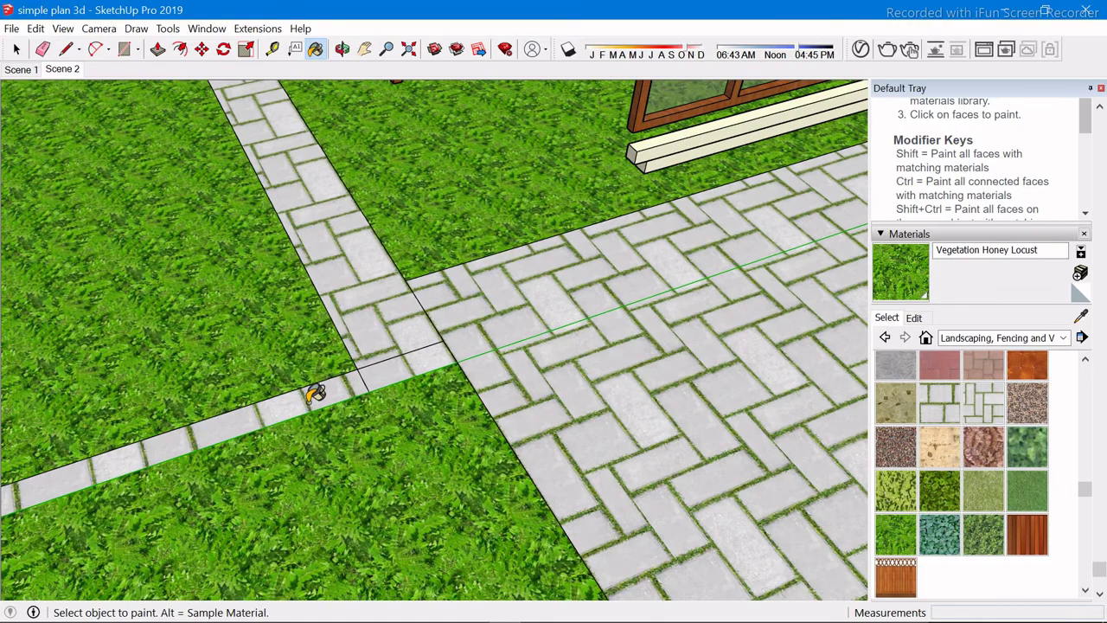
pyautogui.click(312, 397)
pyautogui.scroll(-3, 425, 356)
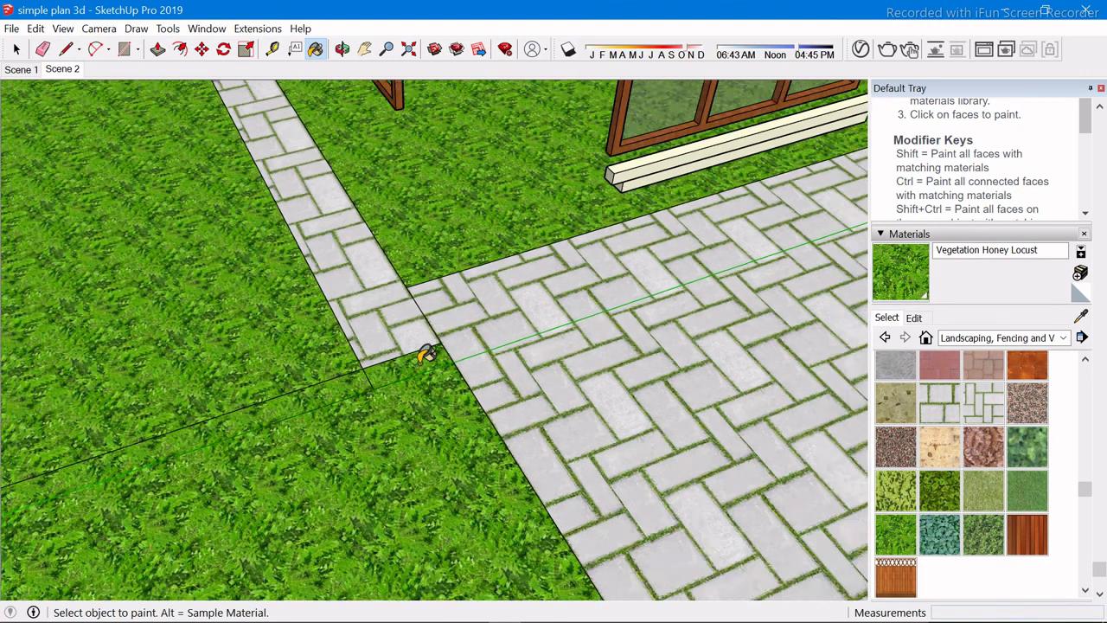
pyautogui.scroll(-4, 430, 364)
pyautogui.press('space')
pyautogui.scroll(-3, 430, 363)
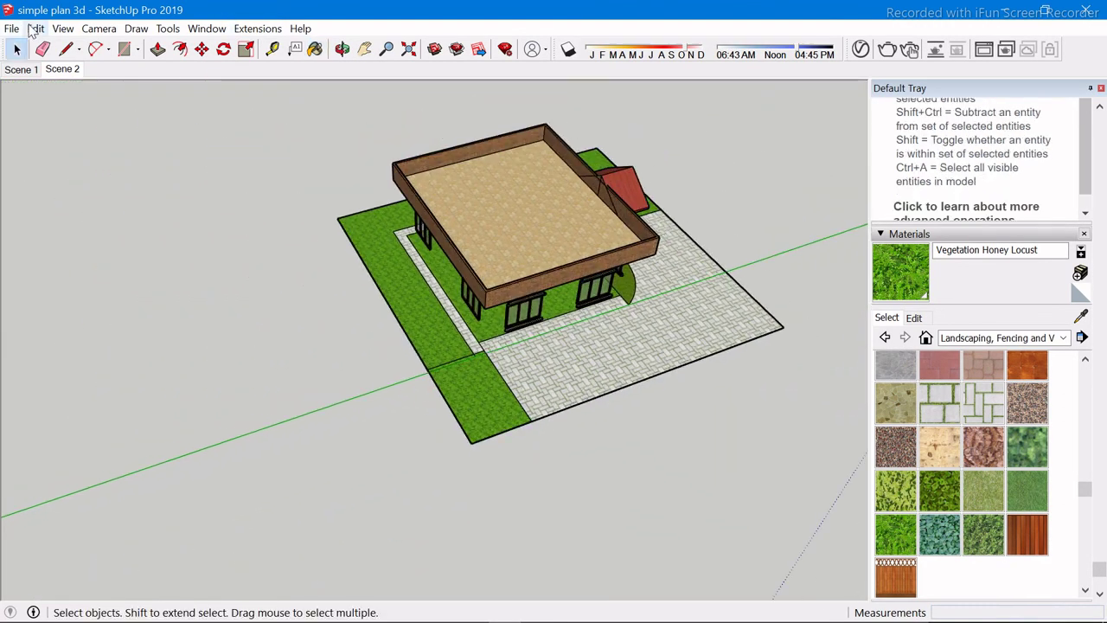
# Unhide all hidden geometry from the Edit menu and view the house front
pyautogui.click(33, 27)
pyautogui.moveTo(42, 274)
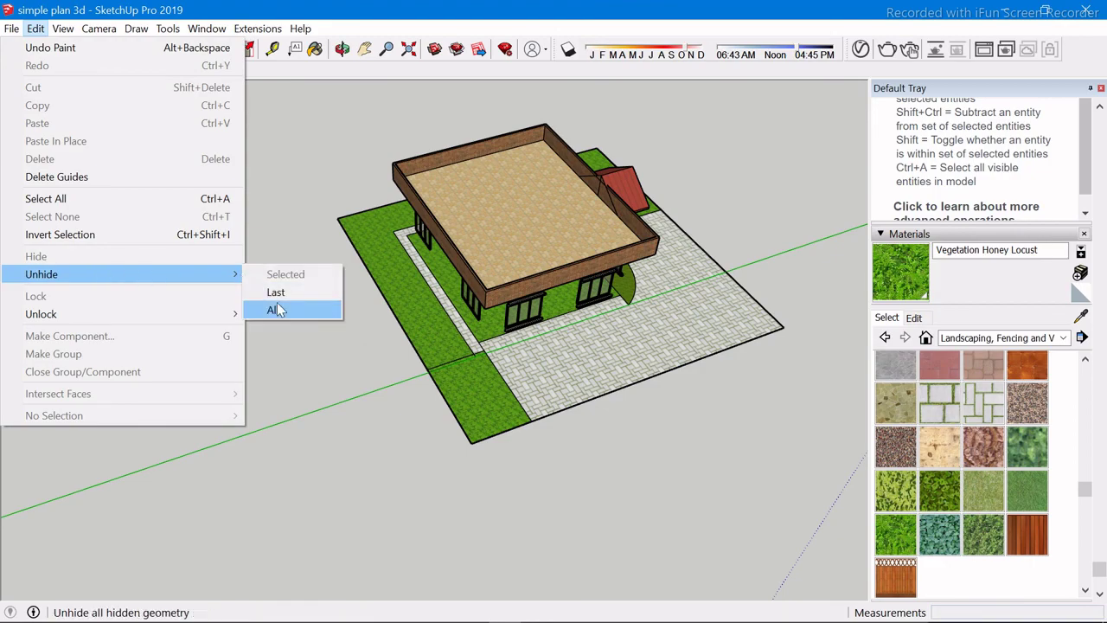
pyautogui.click(277, 310)
pyautogui.scroll(3, 649, 286)
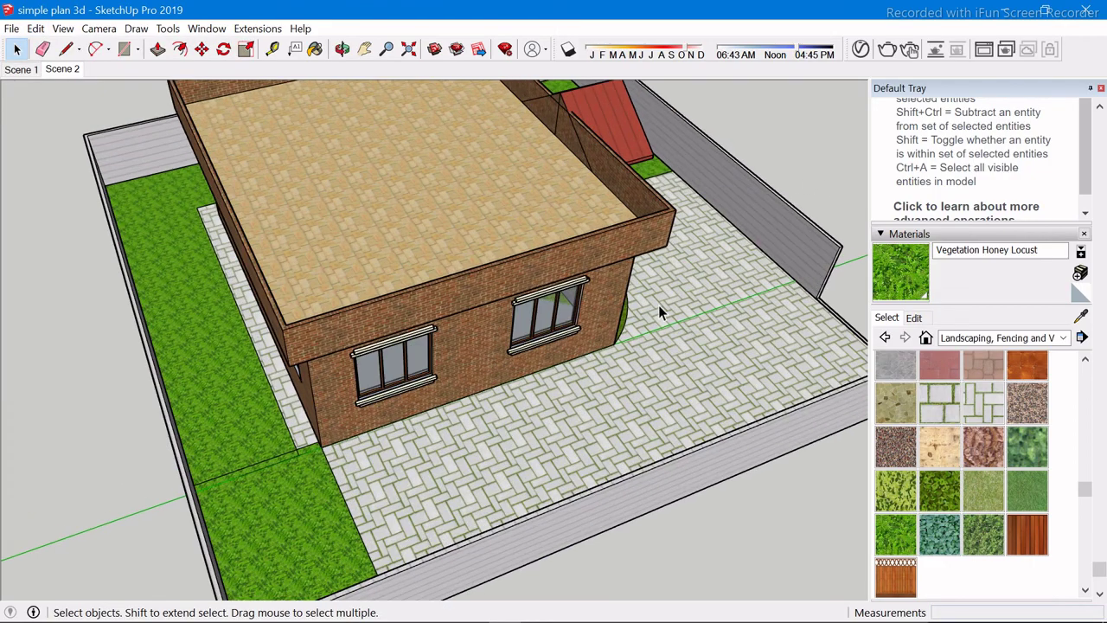
pyautogui.moveTo(658, 305)
pyautogui.mouseDown(button='middle')
pyautogui.moveTo(450, 320)
pyautogui.moveTo(347, 433)
pyautogui.moveTo(289, 520)
pyautogui.mouseUp(button='middle')
pyautogui.scroll(-2, 441, 320)
pyautogui.scroll(2, 441, 320)
pyautogui.scroll(-3, 146, 370)
# Orbit and zoom to inspect the porch, side window, lawns and paving
pyautogui.moveTo(146, 370); pyautogui.dragTo(323, 375, button='middle')
pyautogui.scroll(3, 498, 373)
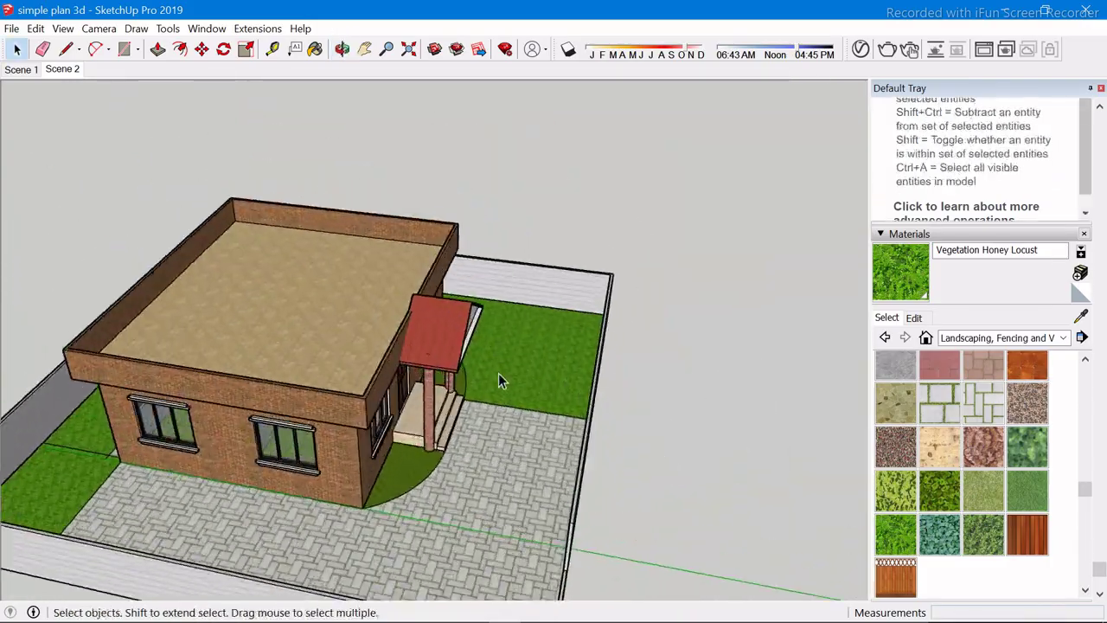
pyautogui.scroll(2, 475, 366)
pyautogui.moveTo(475, 366)
pyautogui.mouseDown(button='middle')
pyautogui.moveTo(134, 342)
pyautogui.moveTo(157, 346)
pyautogui.mouseUp(button='middle')
pyautogui.scroll(2, 134, 342)
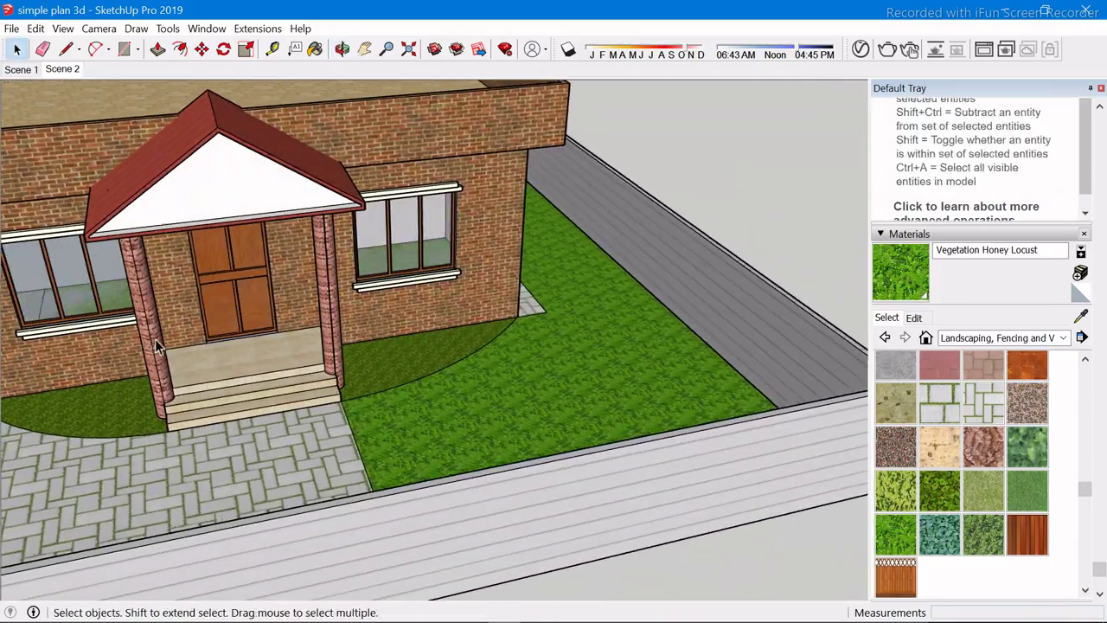
pyautogui.moveTo(527, 401); pyautogui.dragTo(240, 448, button='middle')
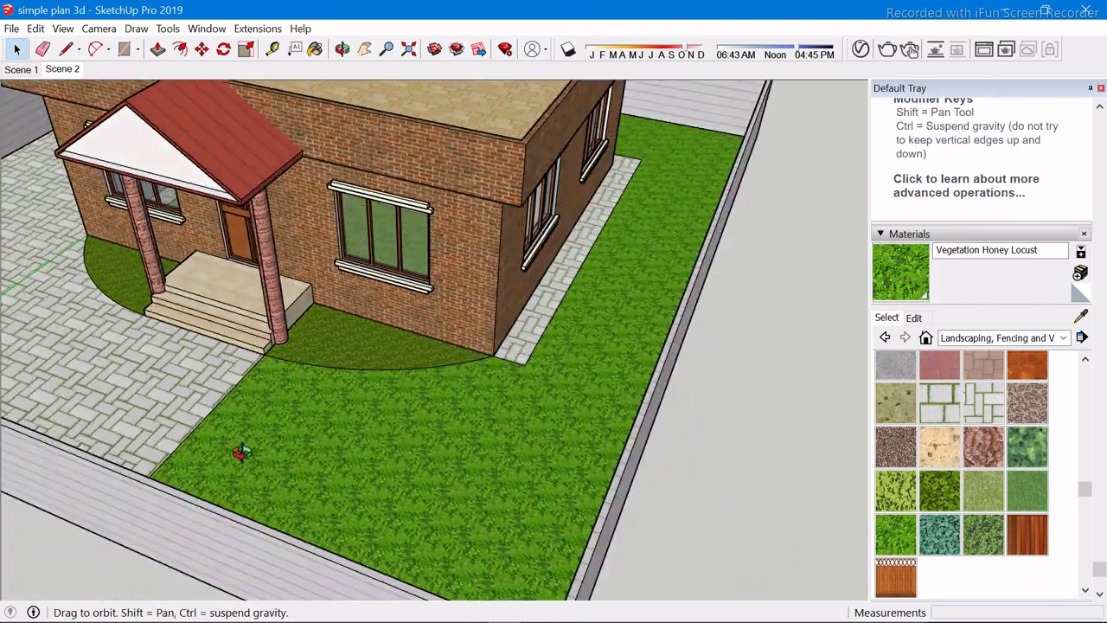
pyautogui.scroll(2, 366, 501)
pyautogui.scroll(2, 527, 416)
pyautogui.scroll(2, 233, 186)
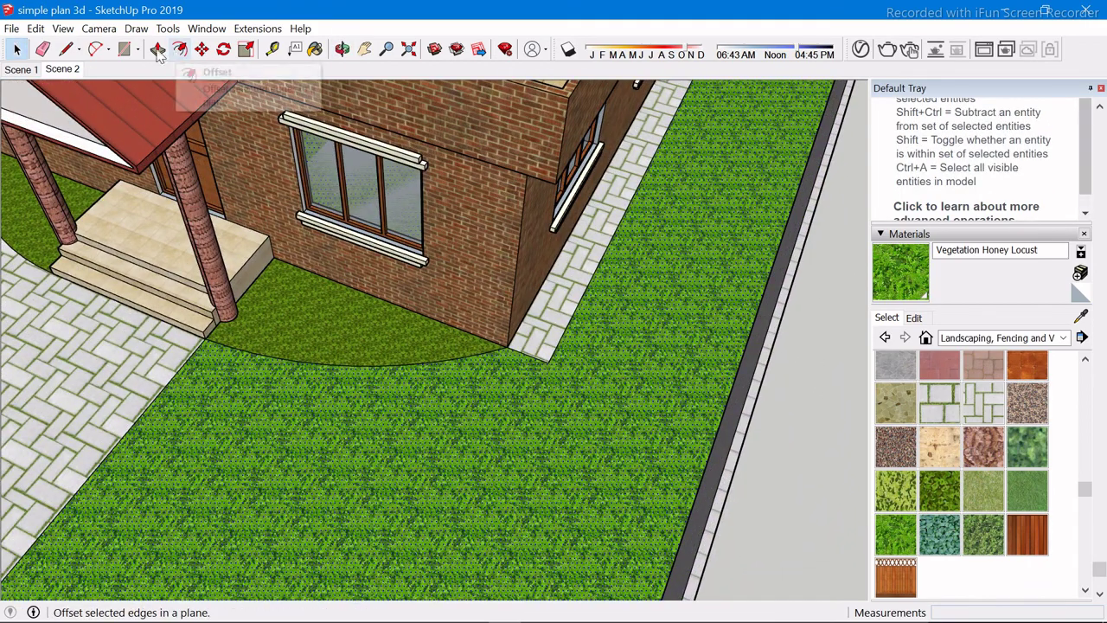
# Draw a larger outer arc from the left path's edge to the right path's corner
pyautogui.click(95, 48)
pyautogui.scroll(3, 266, 390)
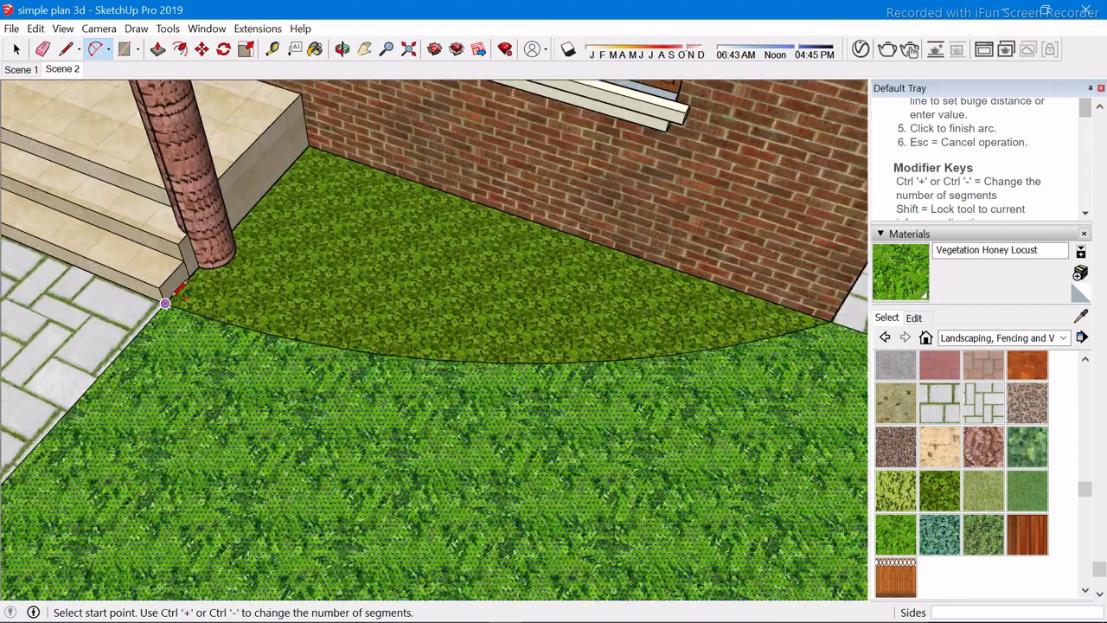
pyautogui.click(189, 307)
pyautogui.scroll(-1, 297, 371)
pyautogui.click(695, 339)
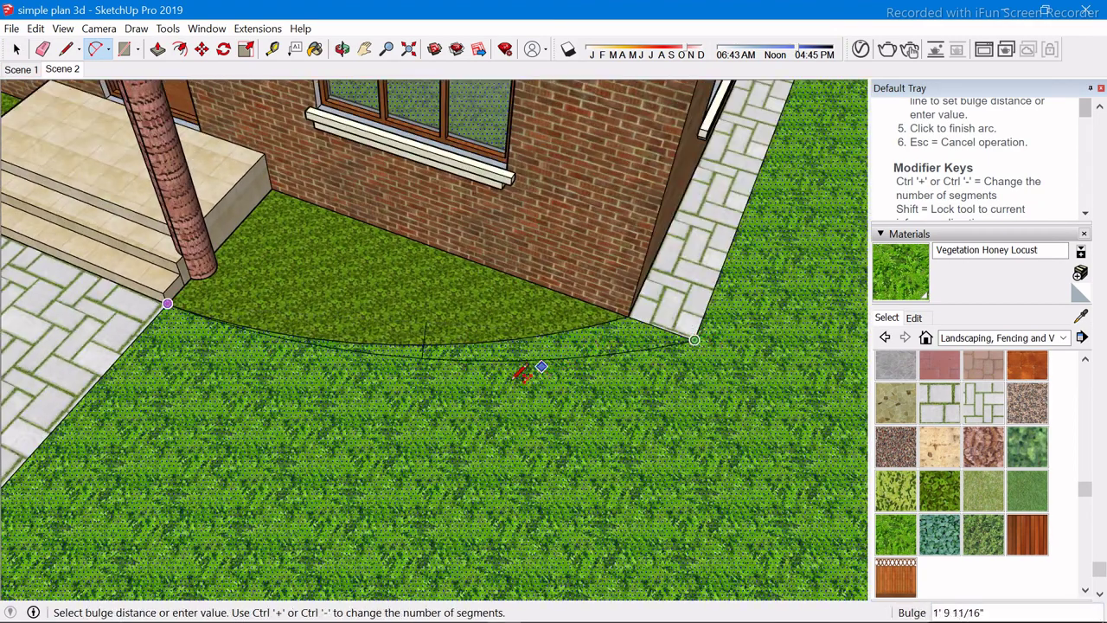
pyautogui.press('Escape')
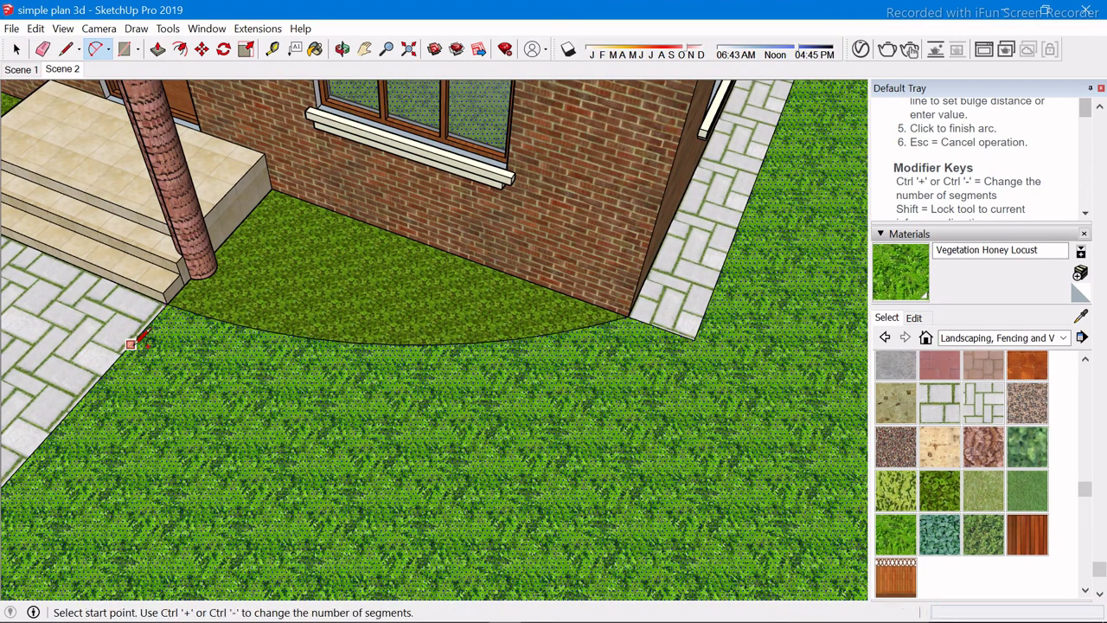
pyautogui.click(130, 343)
pyautogui.click(695, 338)
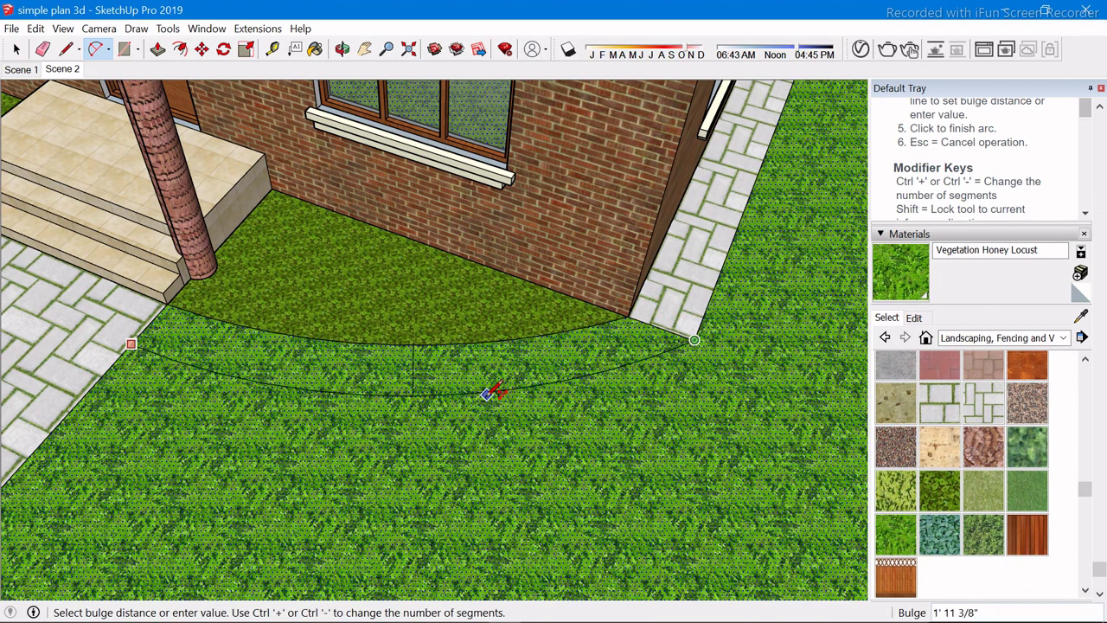
pyautogui.click(484, 414)
pyautogui.press('space')
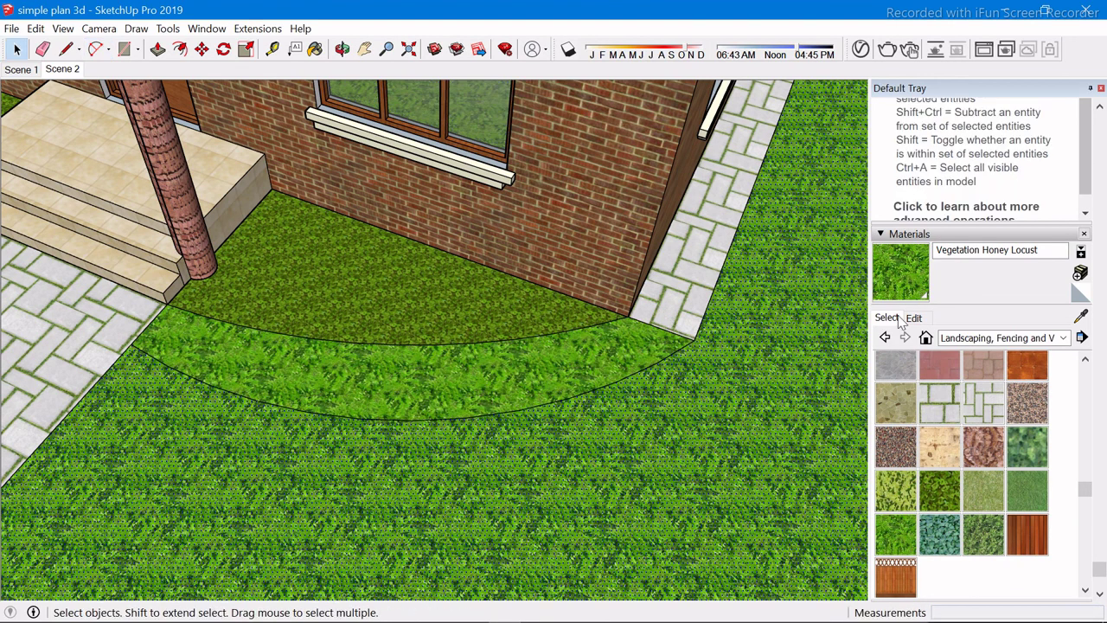
# Paint the band between the arcs with Pavers with Grass Herringbone
pyautogui.click(1082, 318)
pyautogui.click(709, 276)
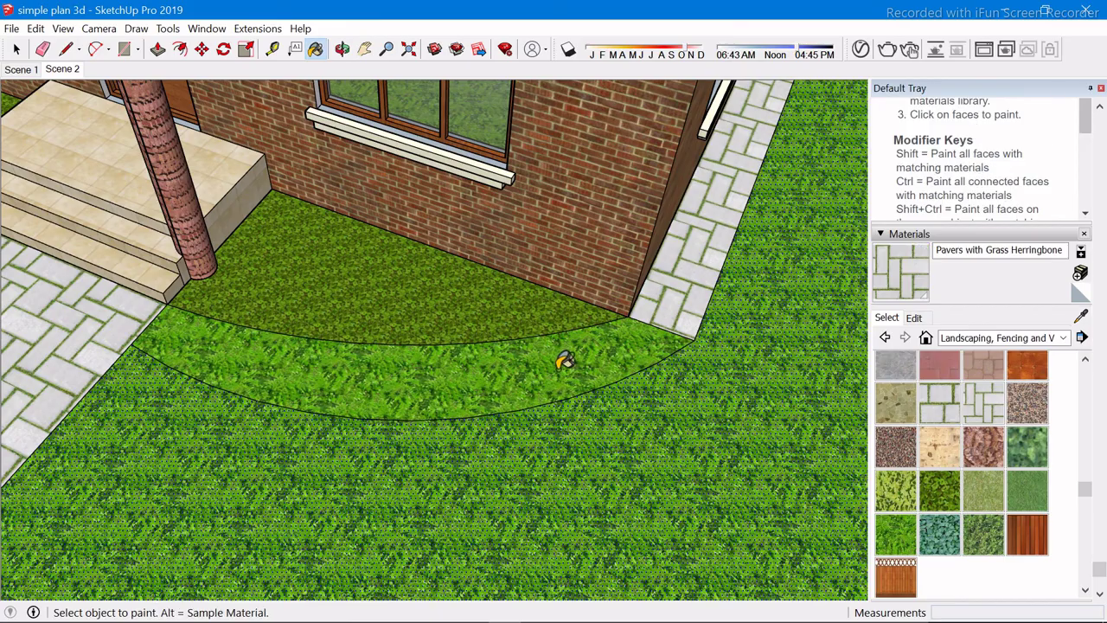
pyautogui.click(563, 361)
pyautogui.click(472, 309)
pyautogui.press('space')
pyautogui.scroll(-3, 462, 301)
pyautogui.scroll(-2, 416, 316)
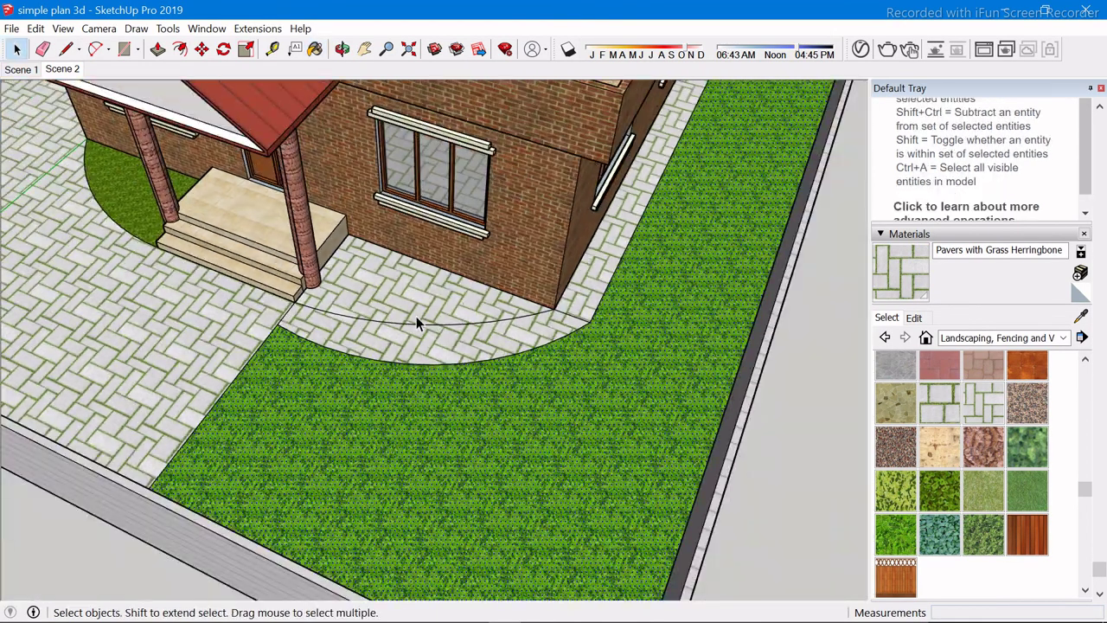
# Erase the old inner arc edge inside the pavers
pyautogui.press('e')
pyautogui.scroll(4, 346, 309)
pyautogui.moveTo(331, 321); pyautogui.dragTo(316, 307)
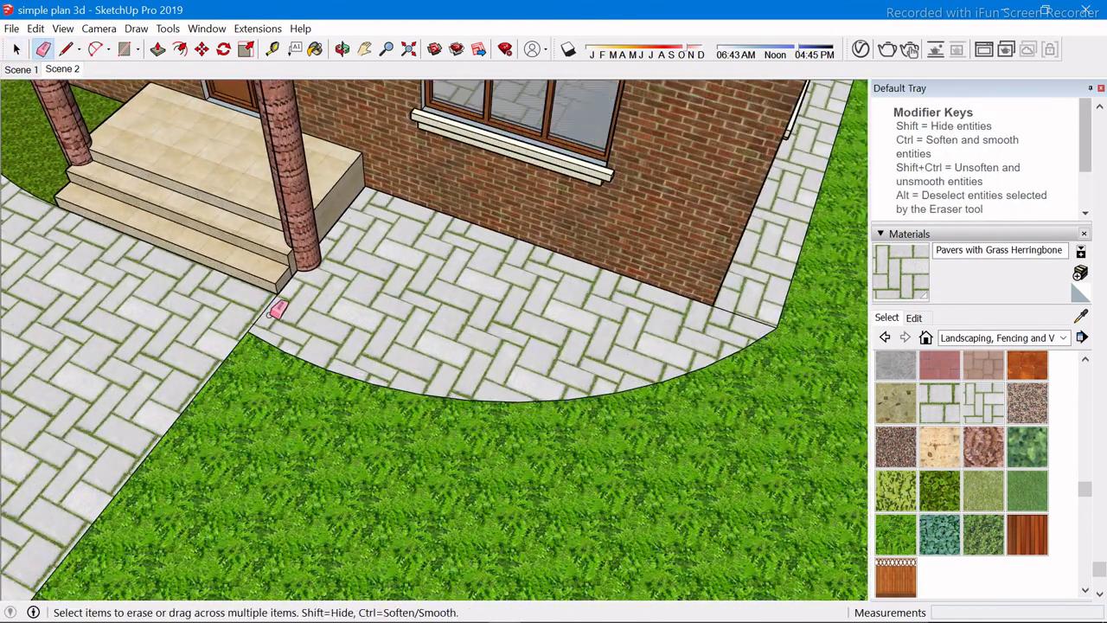
pyautogui.scroll(-4, 356, 301)
pyautogui.moveTo(366, 326)
pyautogui.mouseDown(button='middle')
pyautogui.moveTo(799, 279)
pyautogui.moveTo(697, 326)
pyautogui.moveTo(578, 275)
pyautogui.moveTo(742, 239)
pyautogui.moveTo(699, 317)
pyautogui.moveTo(41, 368)
pyautogui.moveTo(61, 476)
pyautogui.moveTo(584, 239)
pyautogui.moveTo(156, 294)
pyautogui.moveTo(120, 361)
pyautogui.mouseUp(button='middle')
pyautogui.press('e')
pyautogui.scroll(2, 687, 390)
pyautogui.scroll(2, 704, 314)
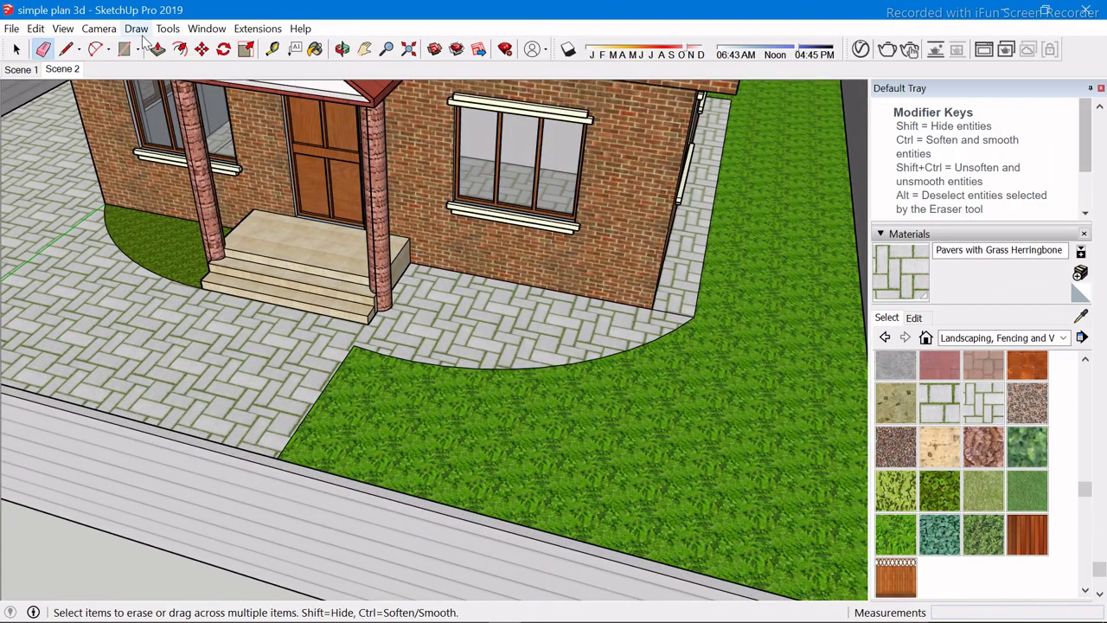
# Draw a larger arc between the two lawn corners with a deeper bulge
pyautogui.click(94, 50)
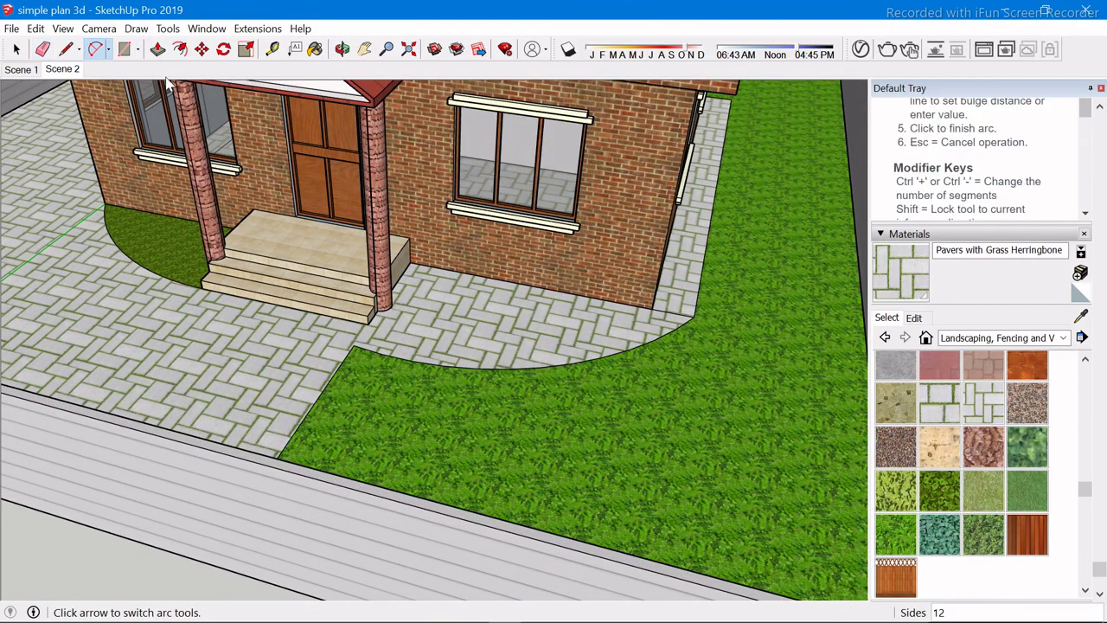
pyautogui.click(694, 317)
pyautogui.click(326, 385)
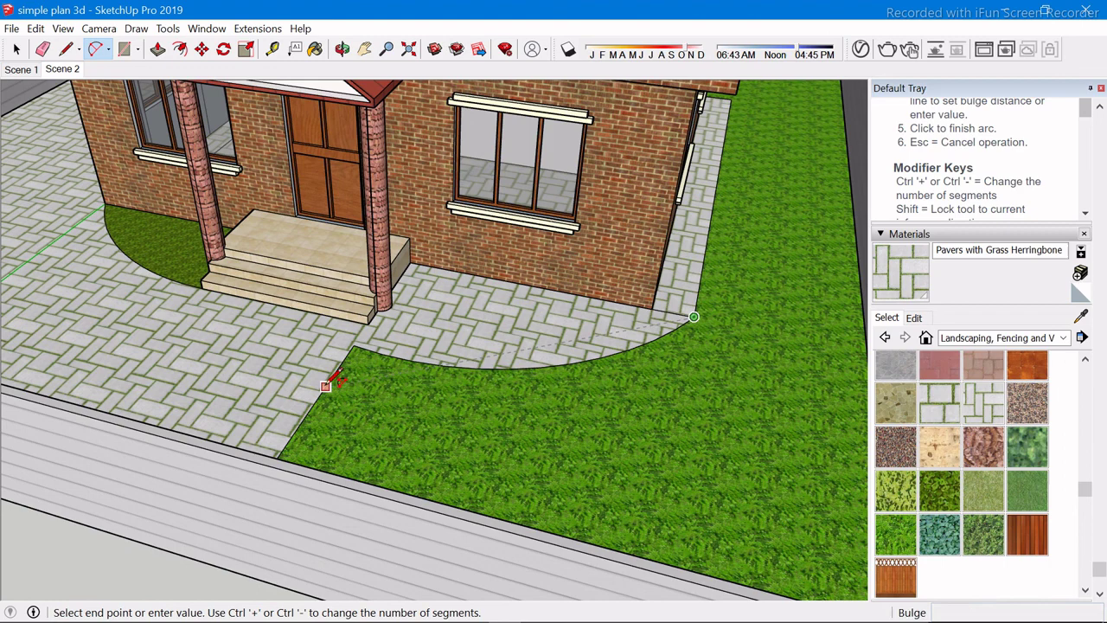
pyautogui.click(468, 405)
pyautogui.scroll(2, 480, 388)
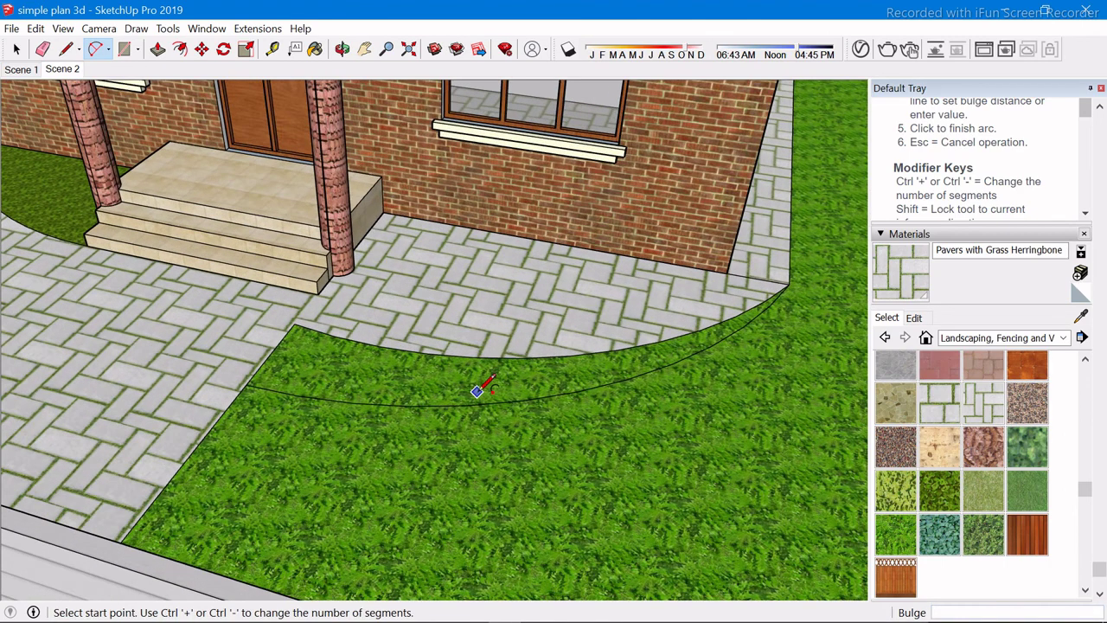
# Erase the old curved edge so the pavers extend to the new arc
pyautogui.press('e')
pyautogui.click(405, 342)
pyautogui.scroll(-1, 291, 341)
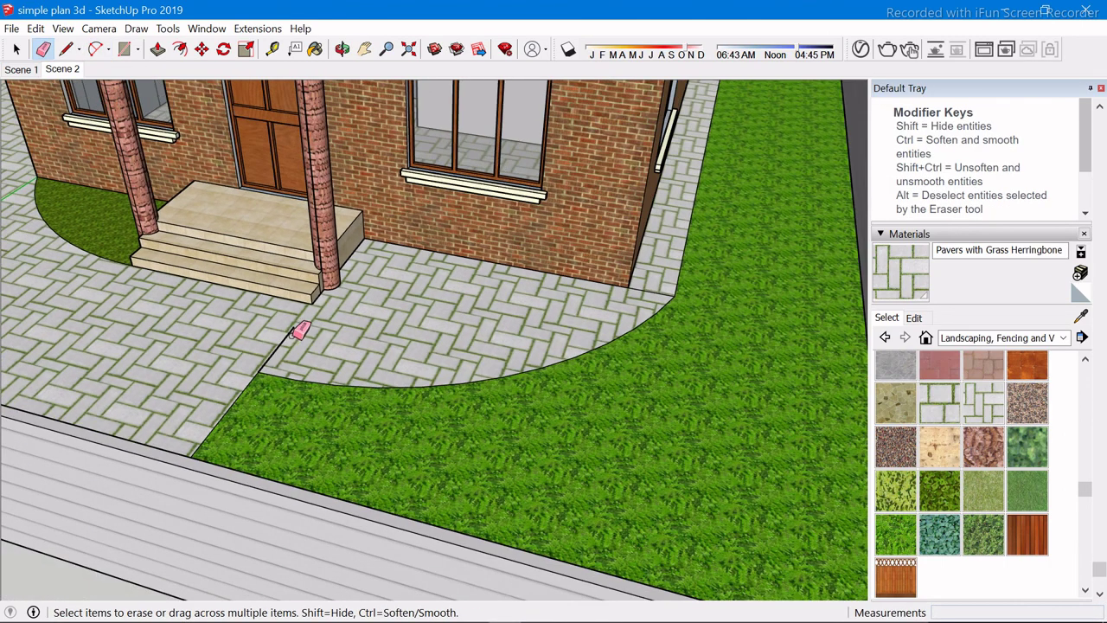
pyautogui.scroll(-2, 298, 333)
pyautogui.scroll(2, 316, 322)
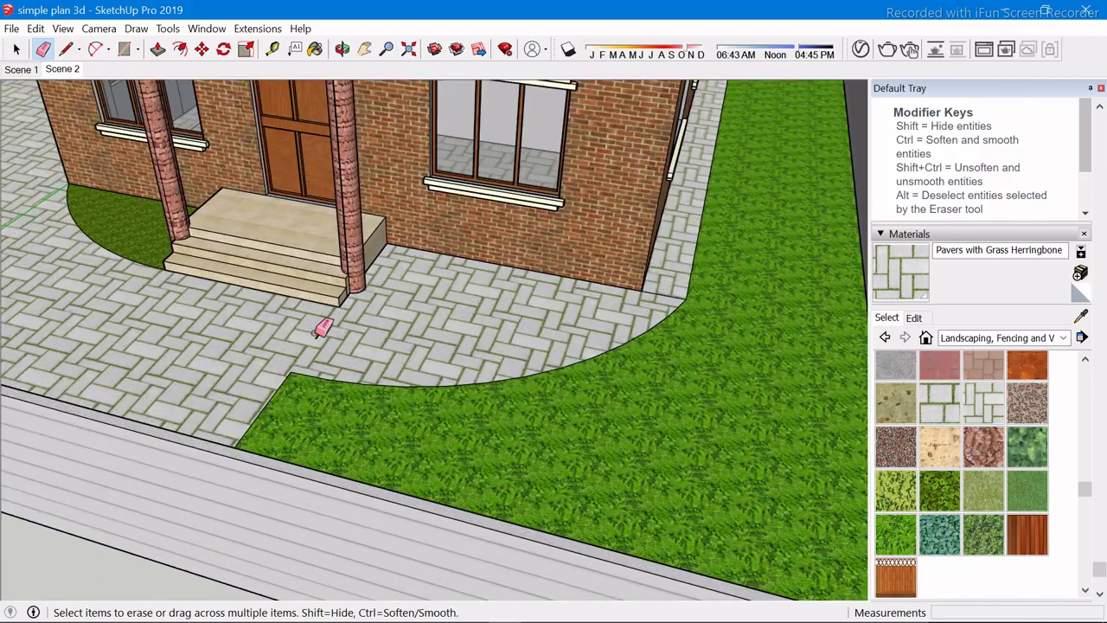
pyautogui.scroll(-2, 395, 317)
pyautogui.moveTo(396, 317)
pyautogui.mouseDown(button='middle')
pyautogui.moveTo(450, 326)
pyautogui.moveTo(704, 259)
pyautogui.mouseUp(button='middle')
# Orbit and zoom out to survey the whole house and plot
pyautogui.scroll(3, 462, 302)
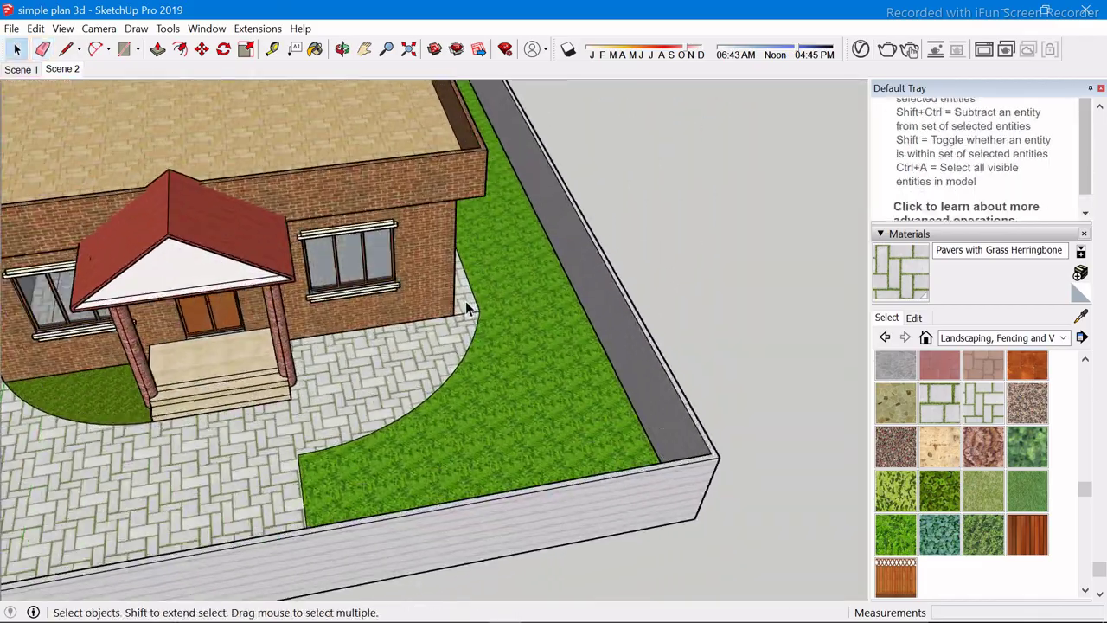
pyautogui.scroll(2, 453, 317)
pyautogui.scroll(-2, 458, 303)
pyautogui.scroll(-4, 445, 277)
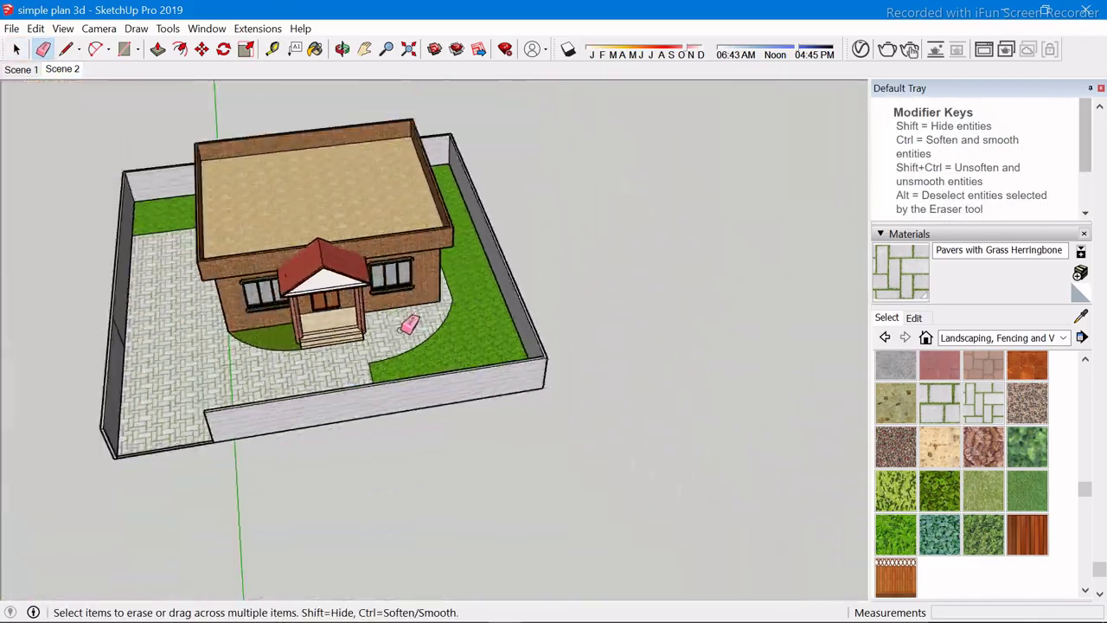
pyautogui.moveTo(445, 285)
pyautogui.mouseDown(button='middle')
pyautogui.moveTo(581, 268)
pyautogui.moveTo(483, 145)
pyautogui.moveTo(21, 463)
pyautogui.moveTo(34, 378)
pyautogui.moveTo(344, 307)
pyautogui.mouseUp(button='middle')
pyautogui.press('space')
pyautogui.scroll(-5, 344, 307)
pyautogui.scroll(-2, 463, 382)
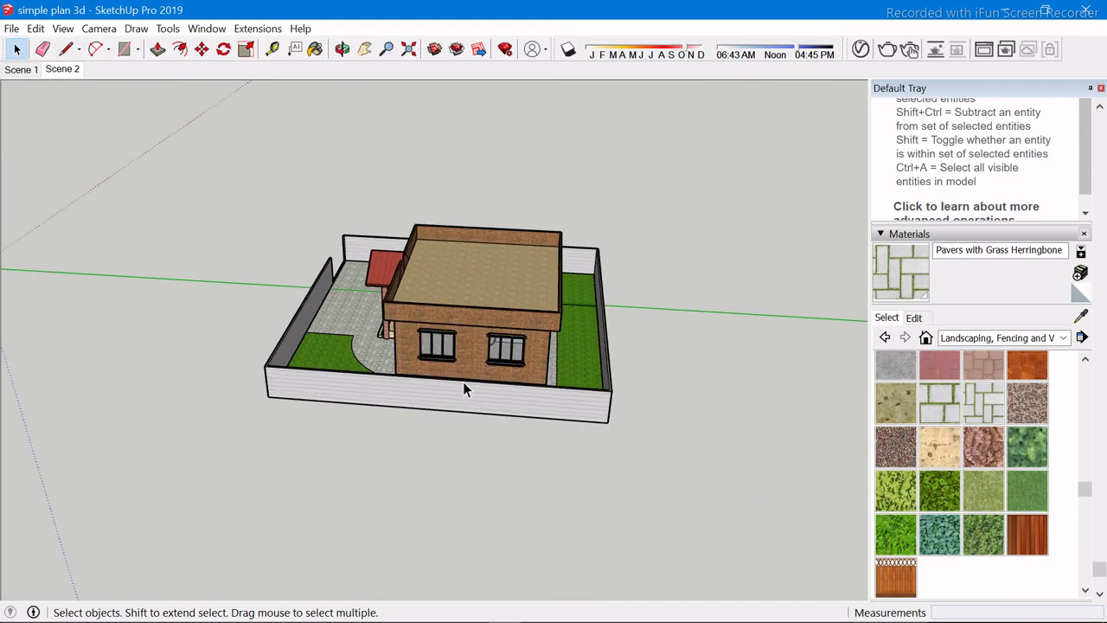
# Erase the line splitting the side lawn
pyautogui.moveTo(463, 382)
pyautogui.mouseDown(button='middle')
pyautogui.moveTo(215, 388)
pyautogui.moveTo(576, 381)
pyautogui.mouseUp(button='middle')
pyautogui.scroll(3, 575, 381)
pyautogui.scroll(4, 562, 354)
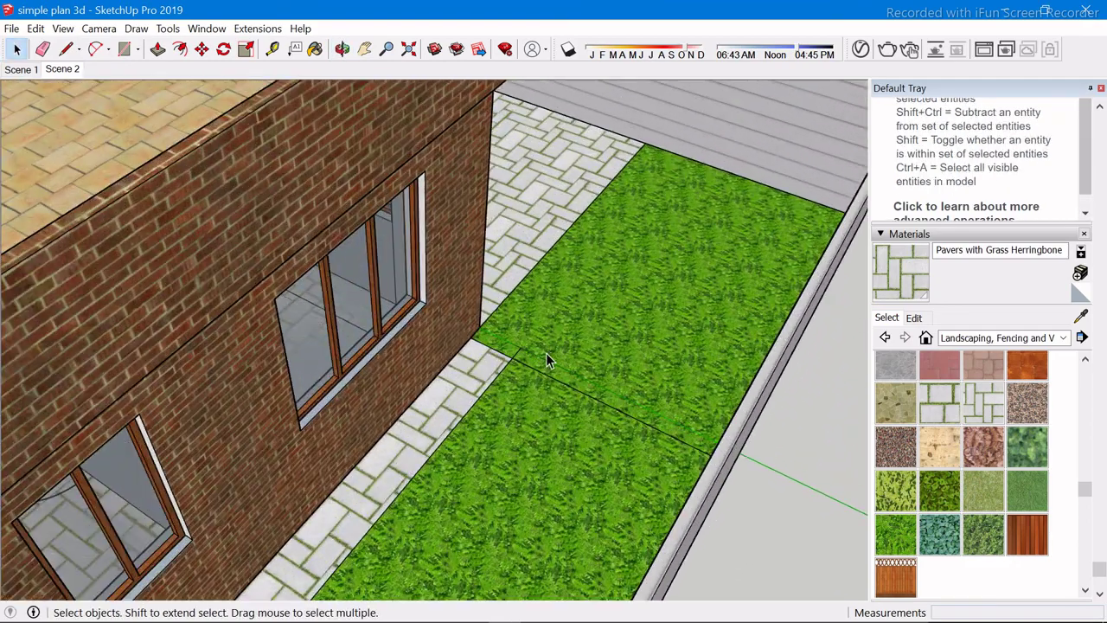
pyautogui.press('e')
pyautogui.click(517, 347)
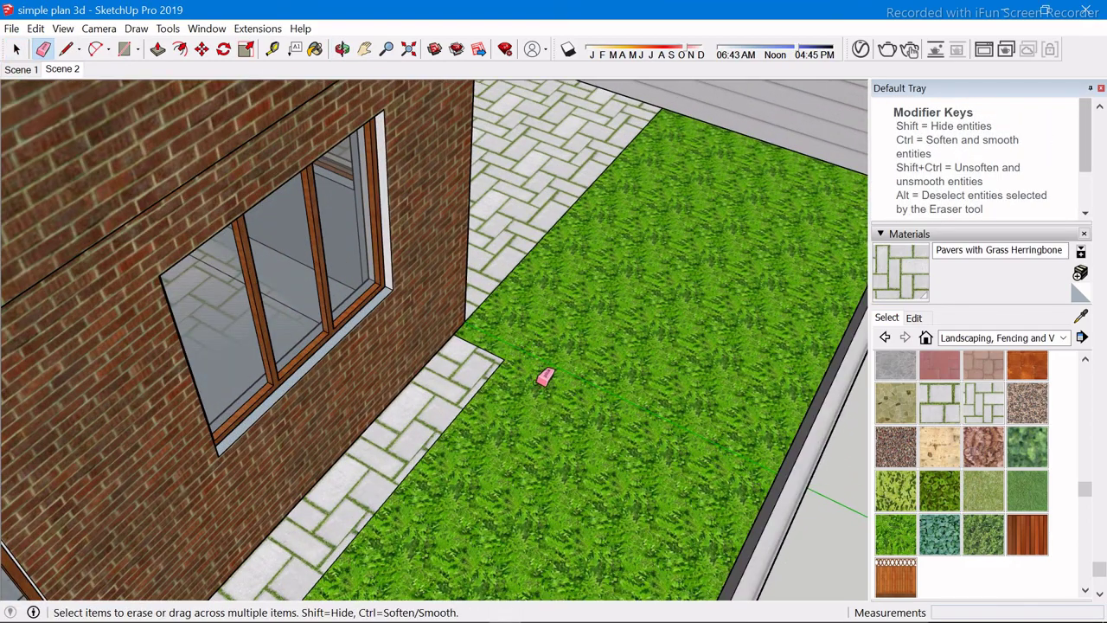
pyautogui.press('space')
# Draw a line from the lawn corner to beyond the wall edge
pyautogui.scroll(-5, 546, 376)
pyautogui.moveTo(545, 376)
pyautogui.mouseDown(button='middle')
pyautogui.moveTo(790, 150)
pyautogui.moveTo(346, 353)
pyautogui.moveTo(457, 388)
pyautogui.moveTo(426, 333)
pyautogui.mouseUp(button='middle')
pyautogui.scroll(3, 456, 389)
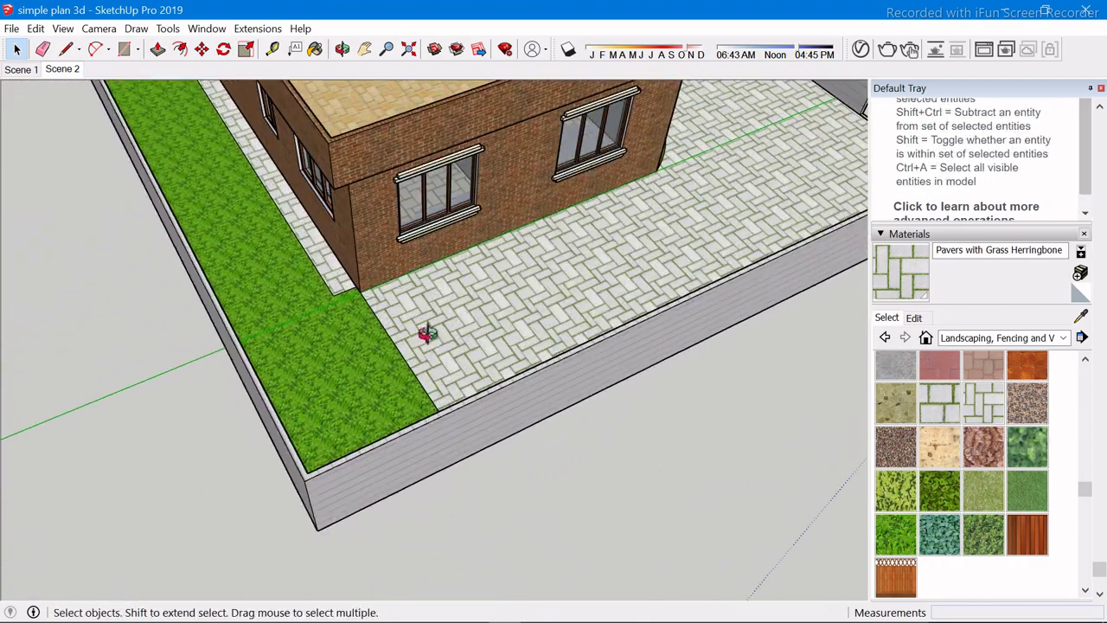
pyautogui.scroll(3, 427, 333)
pyautogui.scroll(2, 463, 351)
pyautogui.scroll(1, 286, 300)
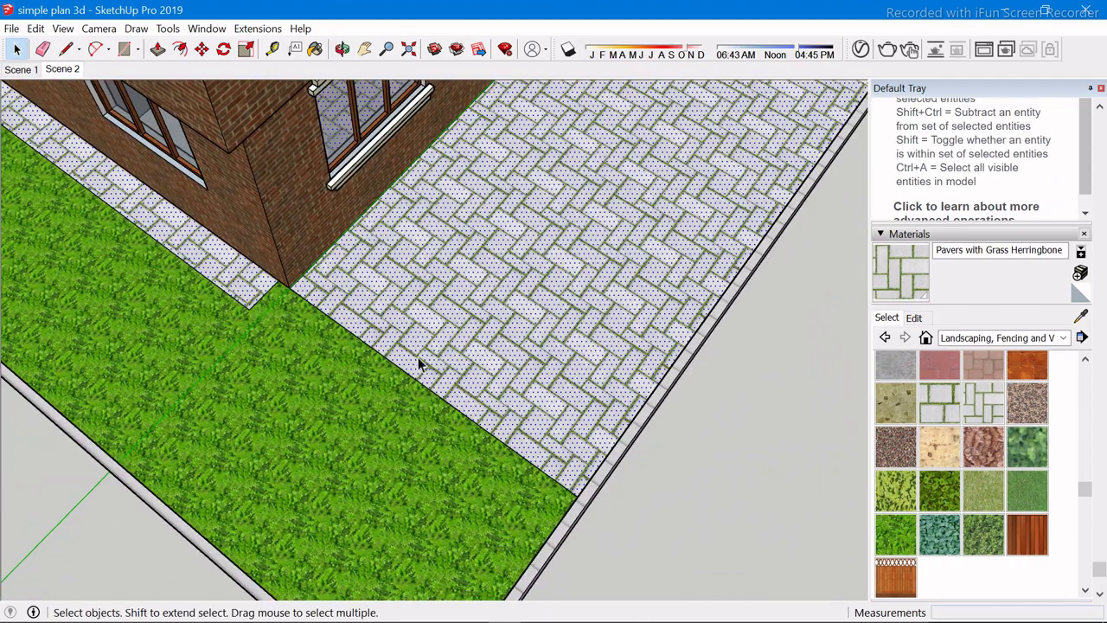
pyautogui.press('l')
pyautogui.click(270, 293)
pyautogui.scroll(-3, 479, 473)
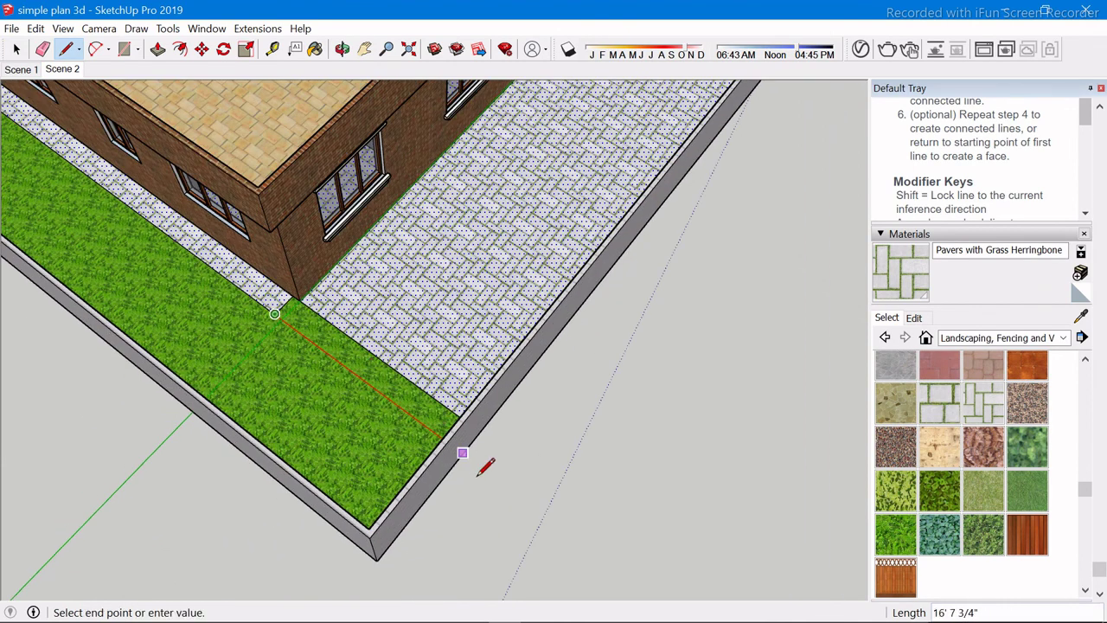
pyautogui.click(518, 493)
pyautogui.press('space')
# Erase the diagonal edge at the lawn corner by the pavers
pyautogui.press('e')
pyautogui.moveTo(424, 387); pyautogui.dragTo(286, 315)
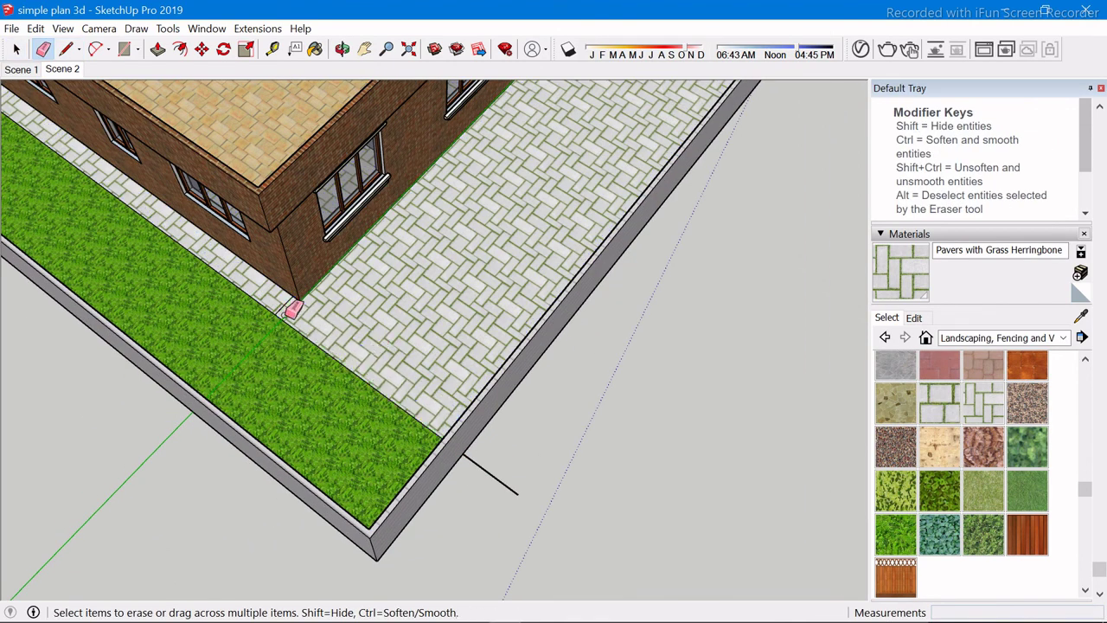
pyautogui.press('space')
pyautogui.scroll(-5, 621, 448)
pyautogui.moveTo(621, 447)
pyautogui.mouseDown(button='middle')
pyautogui.moveTo(595, 403)
pyautogui.moveTo(607, 322)
pyautogui.moveTo(611, 373)
pyautogui.moveTo(141, 304)
pyautogui.moveTo(340, 322)
pyautogui.mouseUp(button='middle')
pyautogui.scroll(3, 349, 323)
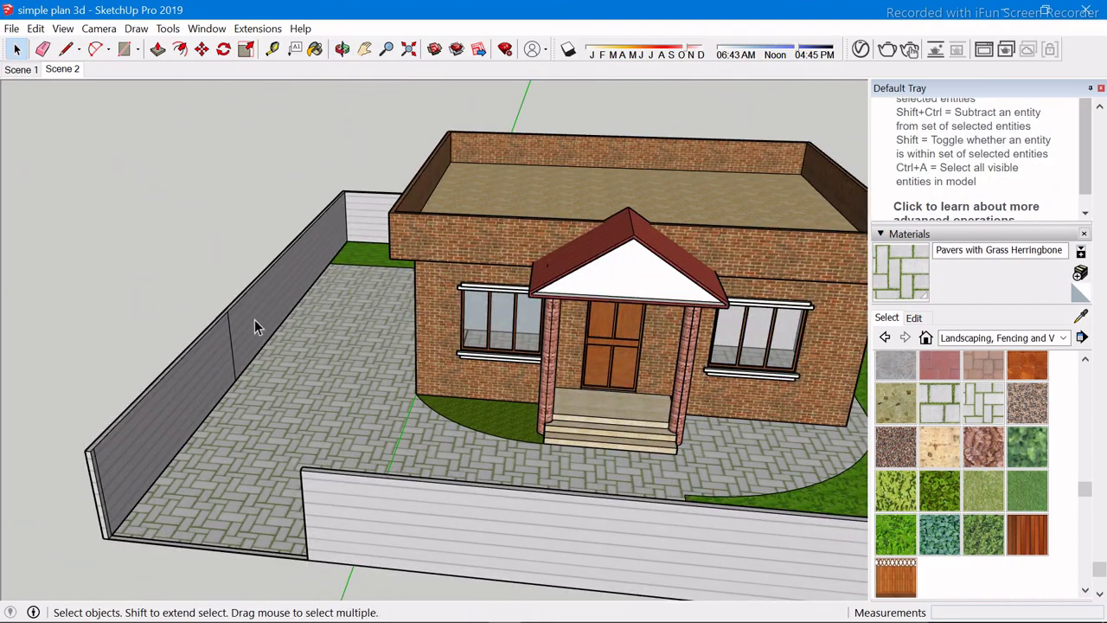
pyautogui.doubleClick(256, 292)
pyautogui.press('e')
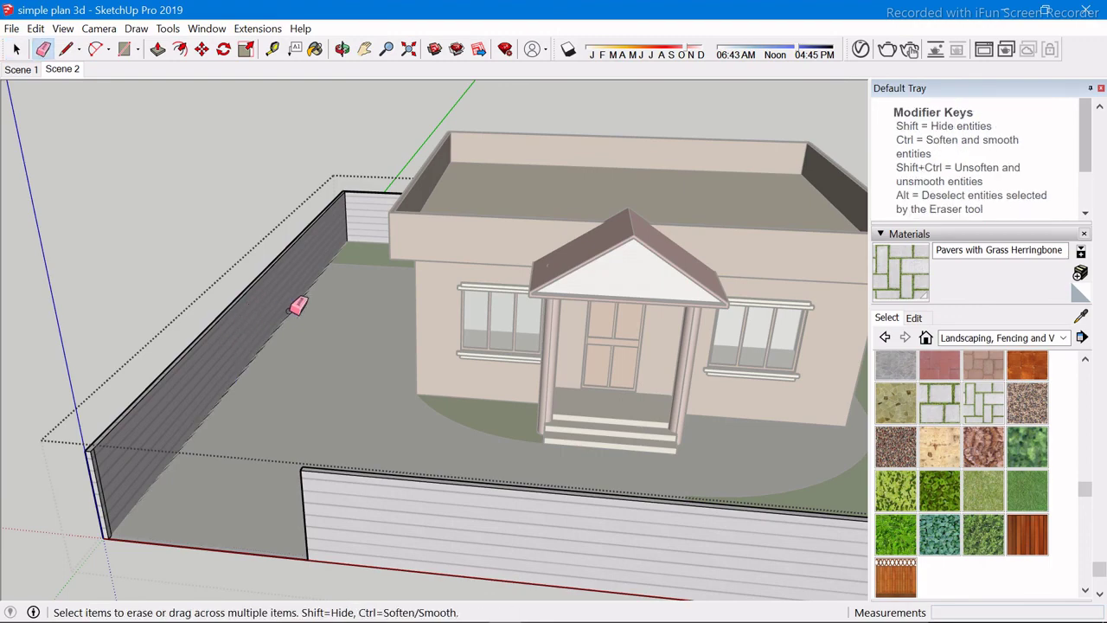
pyautogui.press('space')
pyautogui.scroll(-5, 725, 206)
pyautogui.moveTo(724, 205)
pyautogui.mouseDown(button='middle')
pyautogui.moveTo(193, 588)
pyautogui.moveTo(388, 354)
pyautogui.moveTo(489, 408)
pyautogui.mouseUp(button='middle')
pyautogui.scroll(-3, 489, 407)
pyautogui.scroll(3, 455, 303)
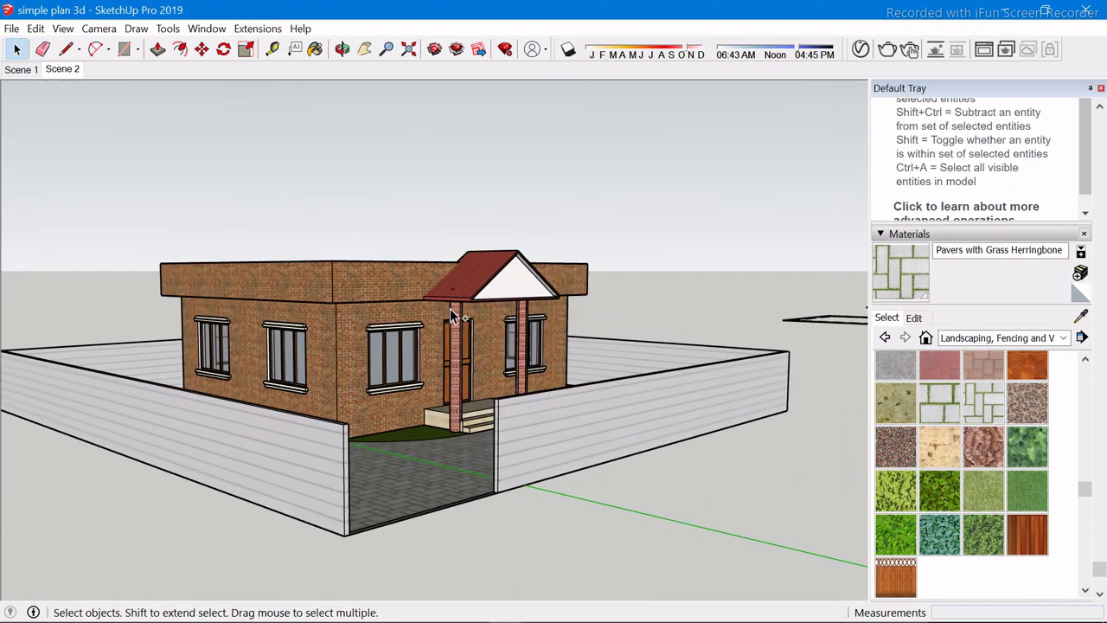